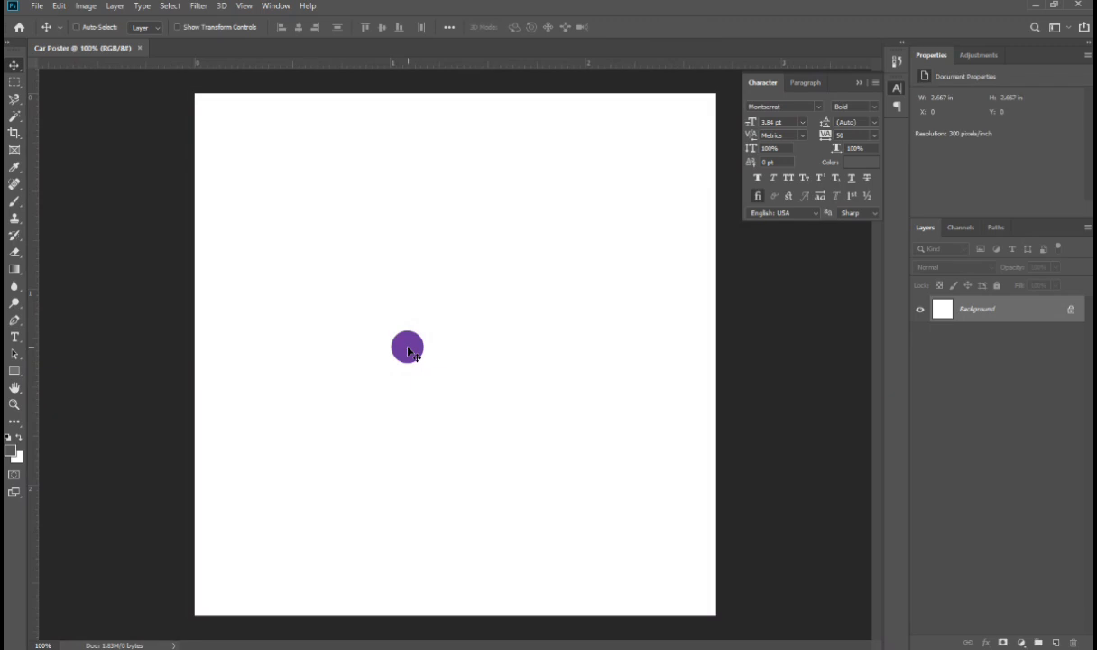
Step: Place the car image as an embedded object on the canvas
key(ctrl+0)
click(35, 6)
click(68, 239)
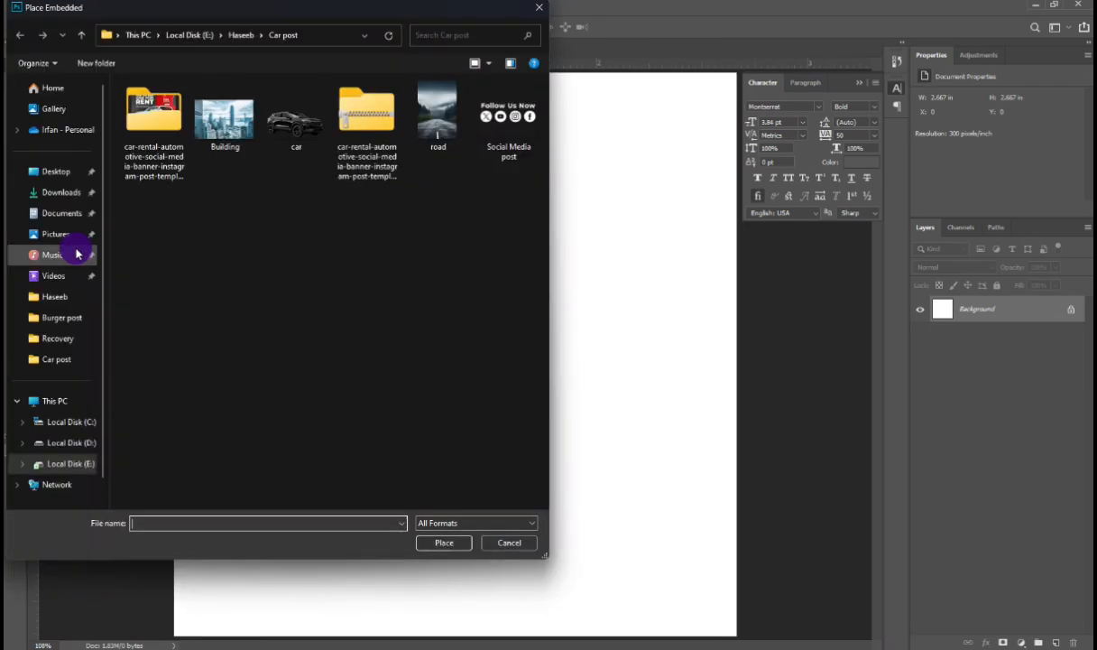
double_click(287, 115)
Step: Flip the car horizontally and scale it down to about 89%, centred on the canvas
right_click(427, 297)
click(448, 455)
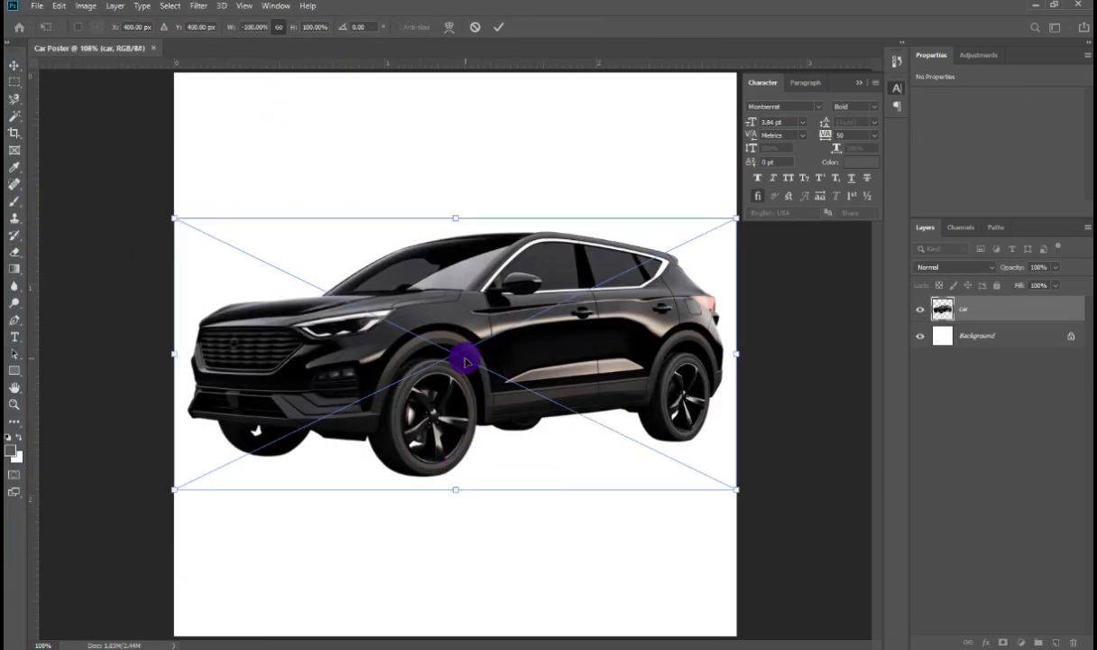
drag(450, 223, 336, 372)
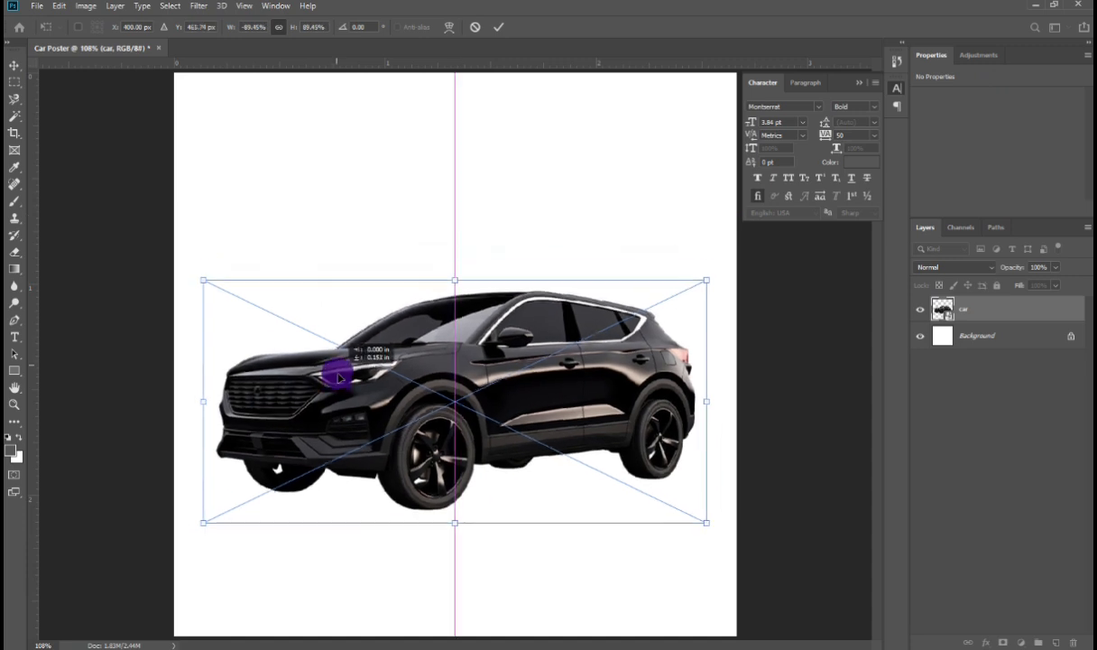
key(Return)
Step: Draw a rectangle shape about 904 × 537 px covering the upper part of the canvas
click(14, 370)
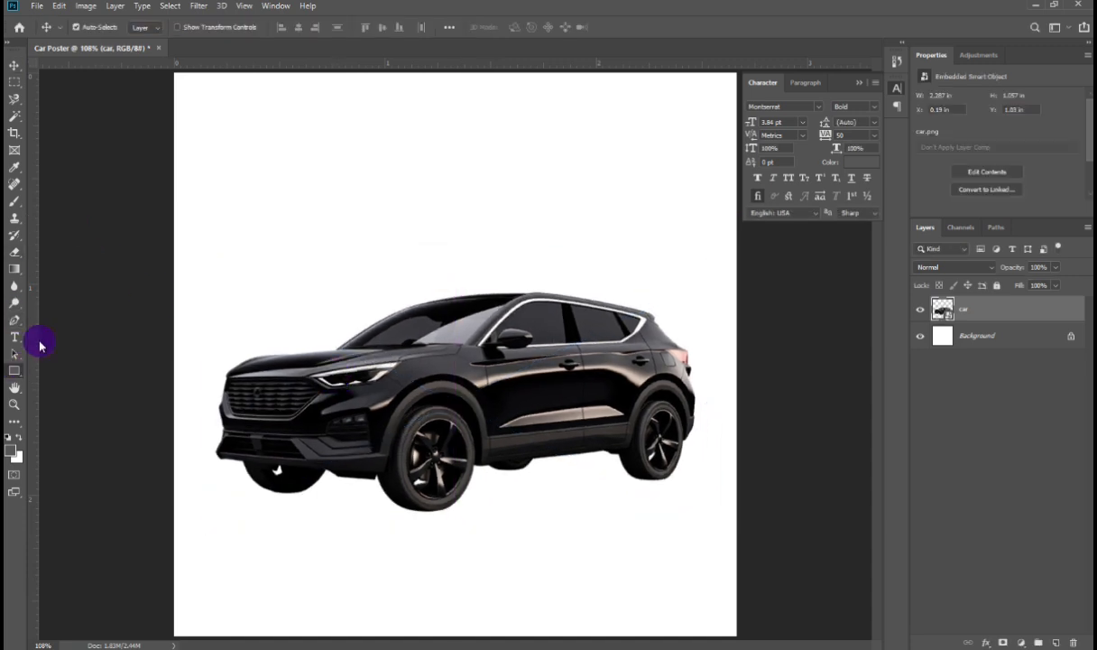
key(ctrl+minus)
key(ctrl+minus)
drag(267, 166, 658, 398)
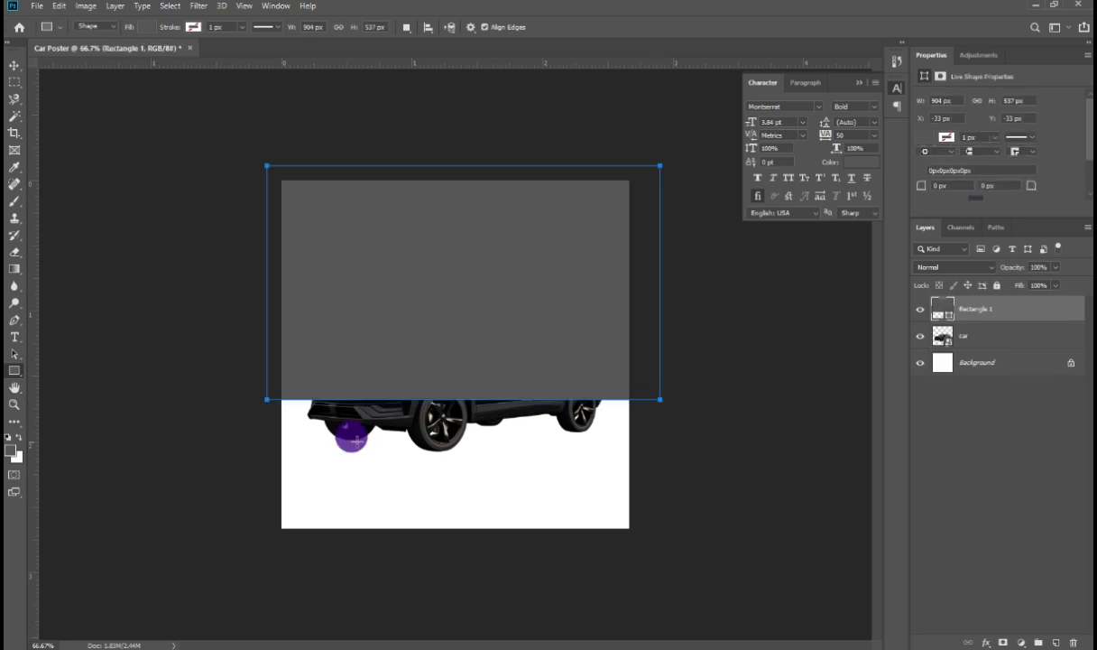
Step: Pick dark red (#ab0101) as the foreground and text colour and apply it as the rectangle's fill
click(10, 448)
drag(678, 448, 672, 372)
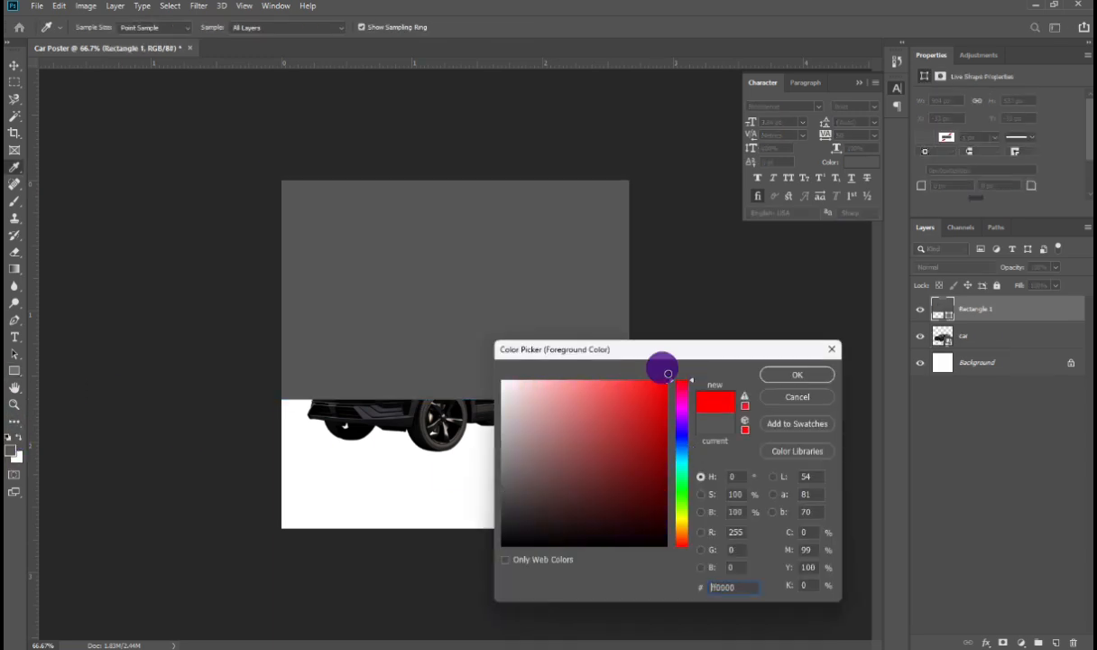
click(656, 416)
click(794, 373)
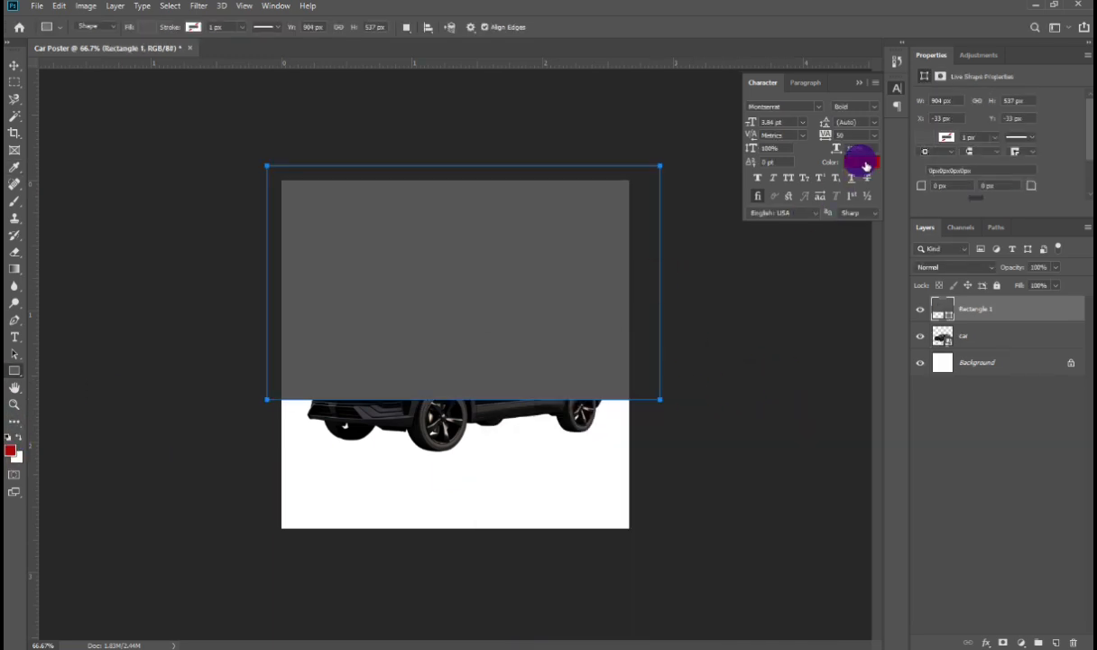
click(861, 163)
click(796, 372)
click(141, 26)
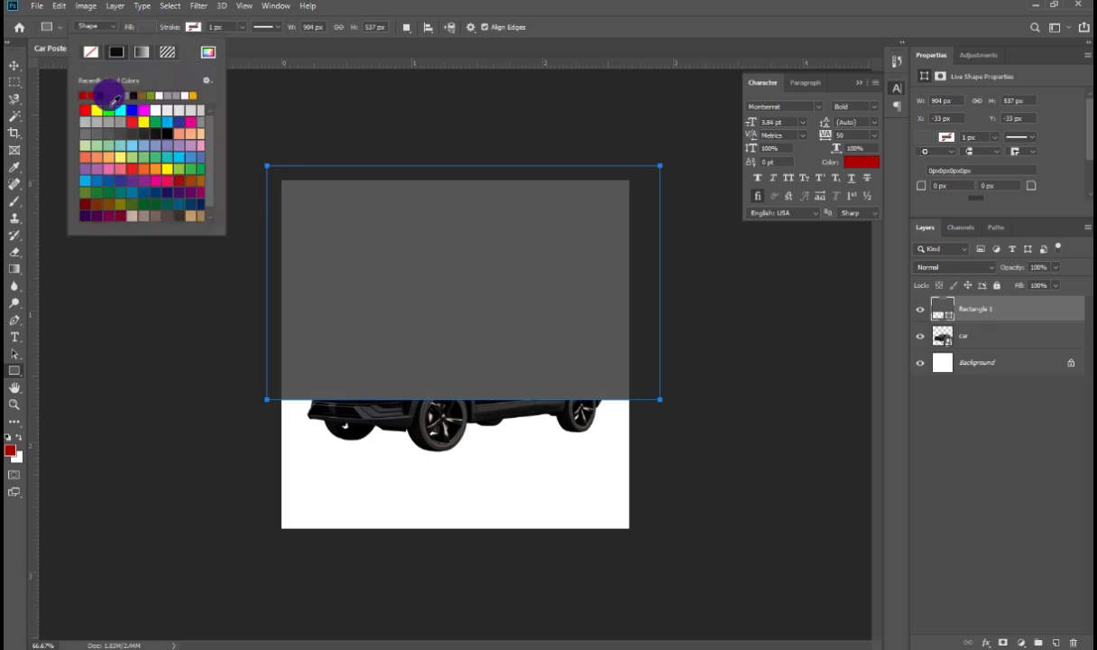
click(85, 94)
Step: Move the red rectangle layer below the car layer
click(13, 66)
drag(993, 307, 984, 326)
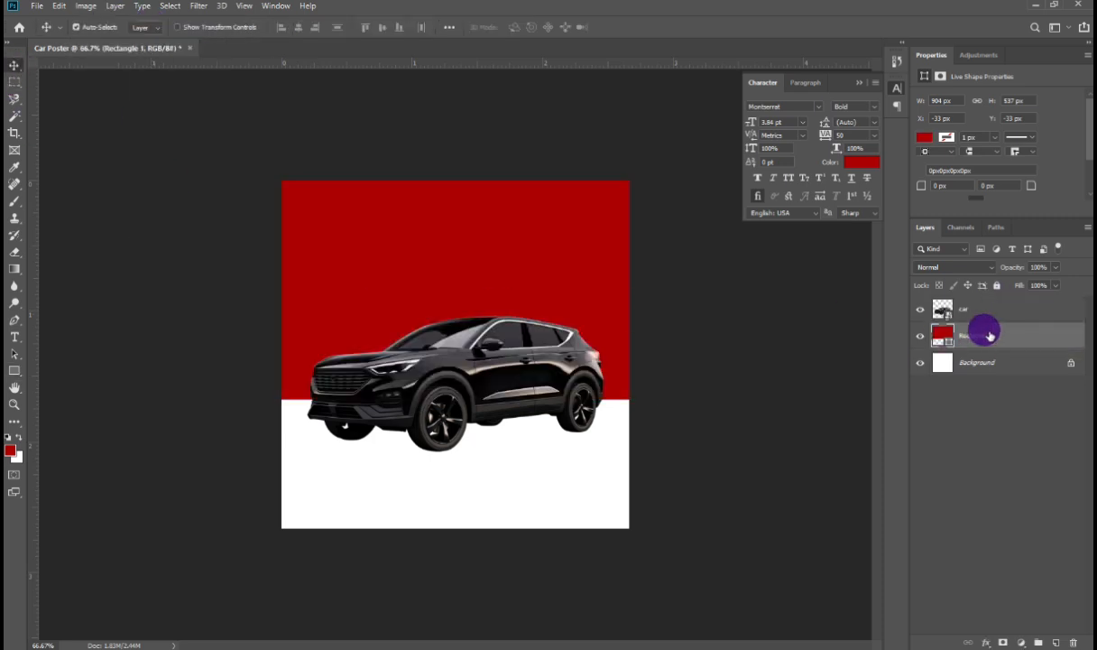
right_click(985, 328)
right_click(974, 307)
key(Escape)
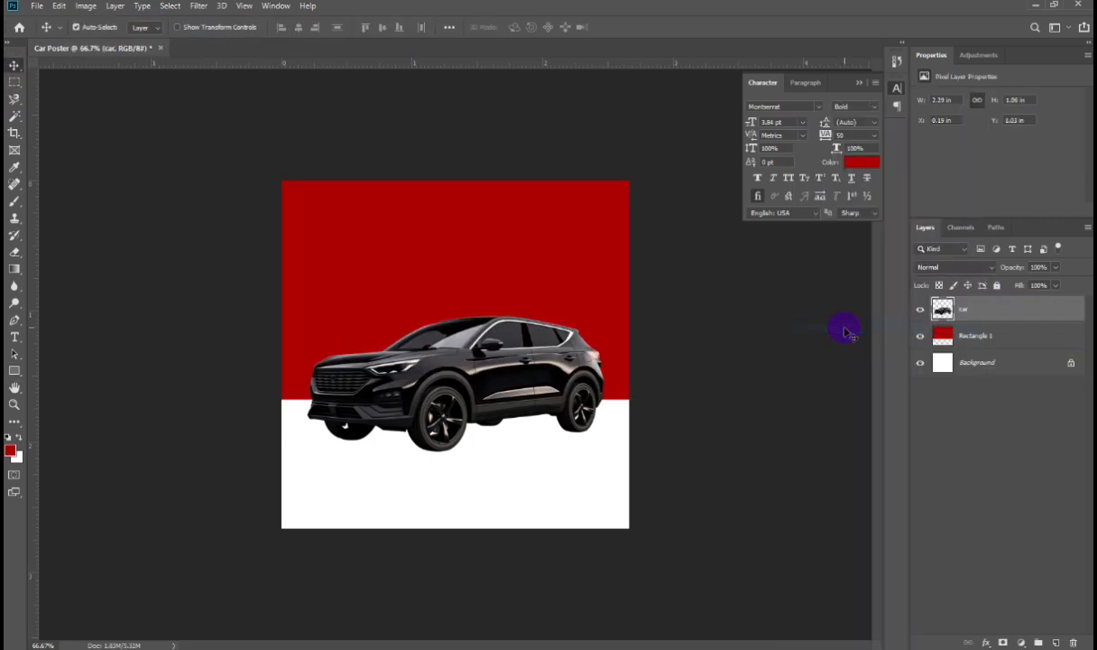
Step: Rotate the red rectangle about -6.5° and stretch it upward so its lower edge slants behind the car
click(409, 276)
key(ctrl+t)
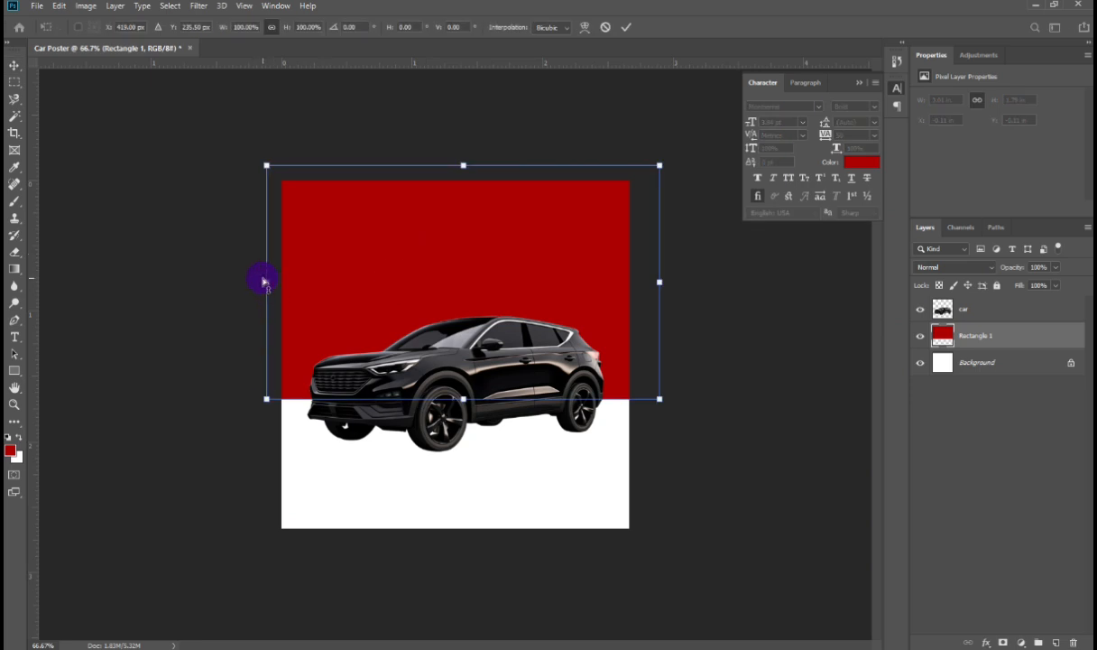
drag(262, 278, 257, 336)
drag(459, 195, 436, 135)
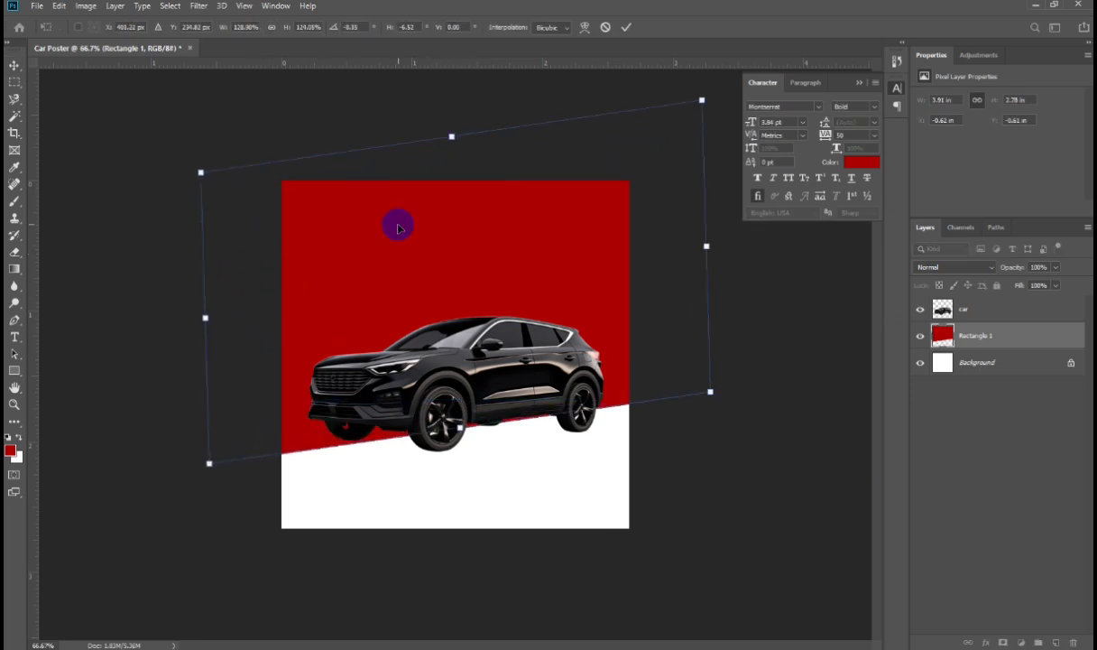
mouse_move(424, 302)
mouse_down()
mouse_move(433, 318)
mouse_move(433, 298)
mouse_up()
key(Return)
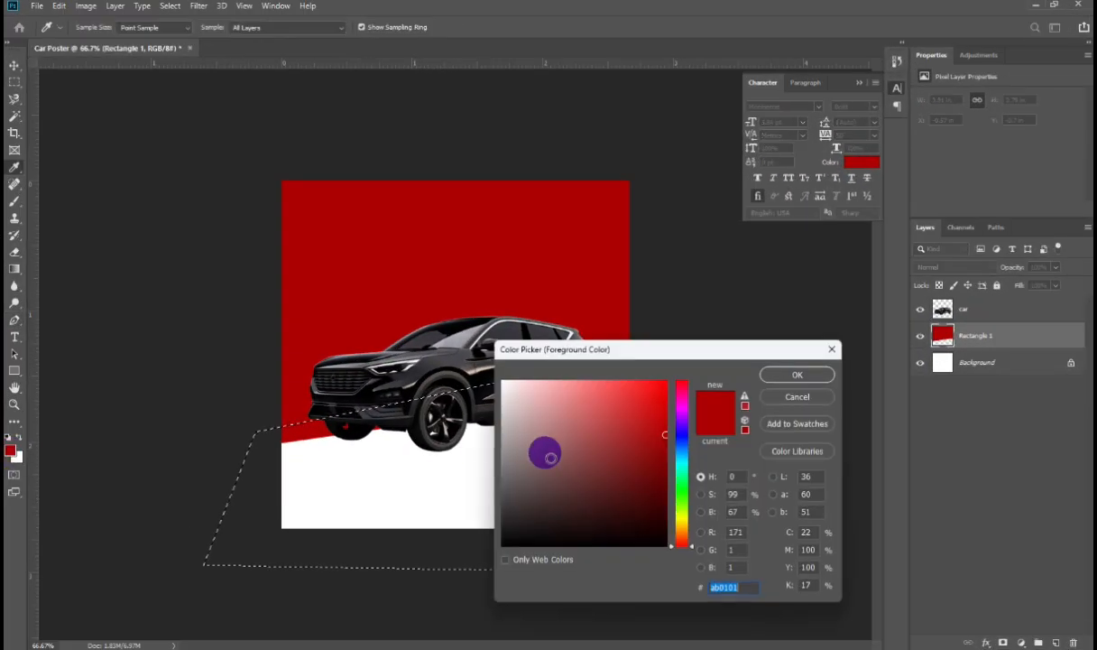
Step: Pick a light grey and fill the slanted lower selection on a new layer, then deselect
drag(544, 453, 492, 443)
click(806, 377)
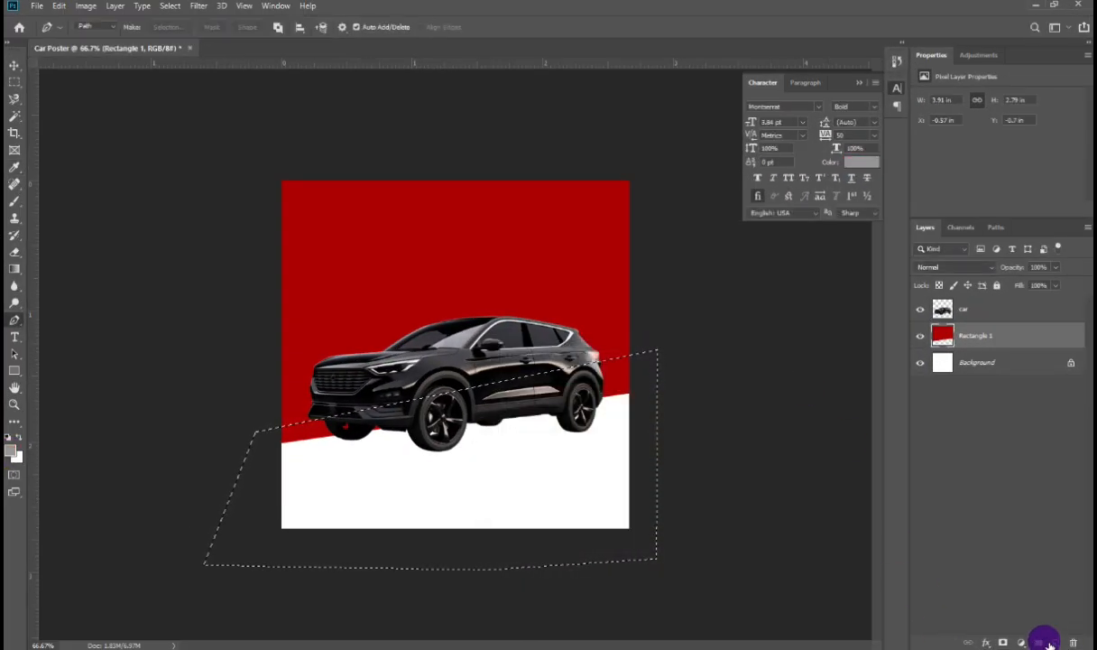
click(1056, 641)
click(457, 439)
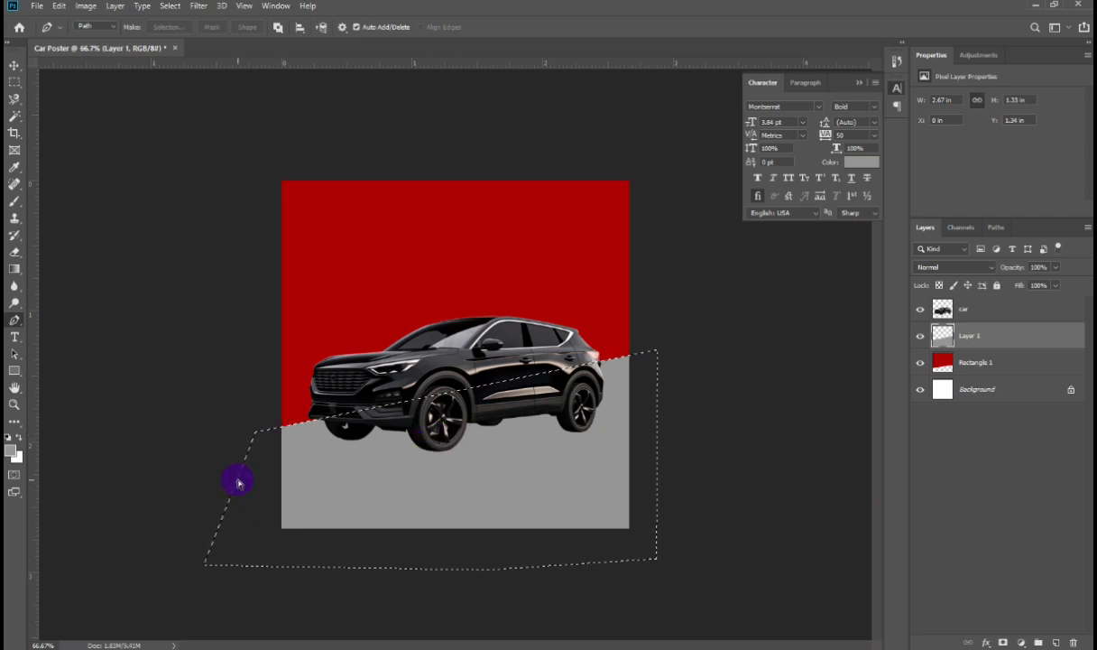
key(ctrl+d)
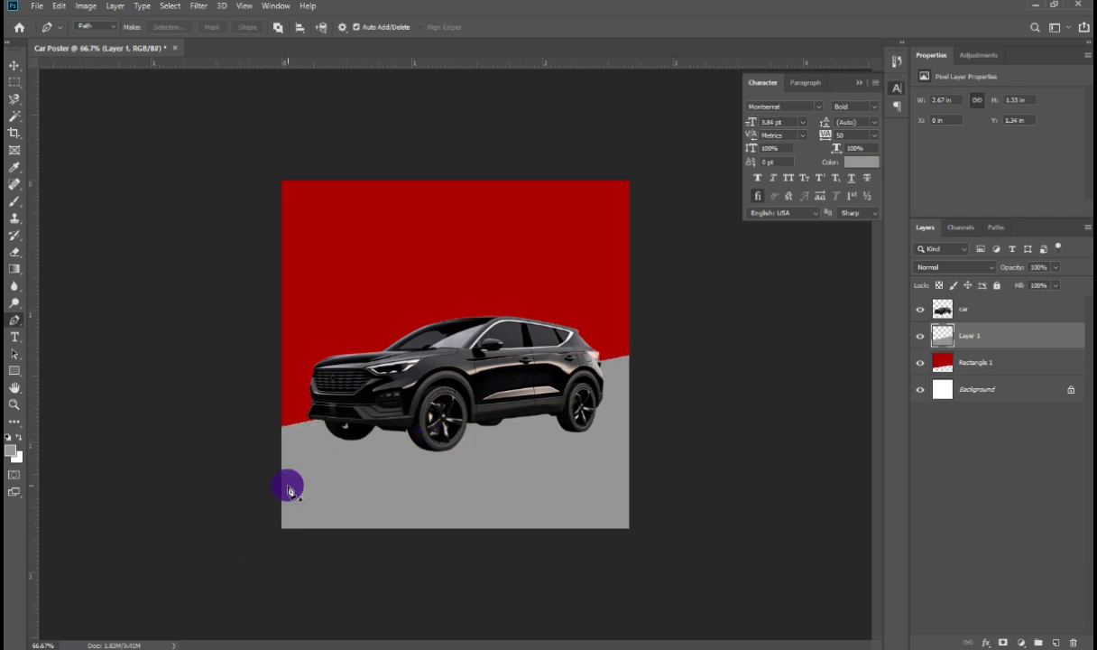
Step: Stretch the grey floor to the canvas edges and move its layer below the red rectangle
click(15, 65)
drag(612, 503, 576, 519)
key(ctrl+t)
drag(313, 475, 281, 471)
drag(629, 482, 631, 468)
key(Return)
drag(970, 334, 981, 375)
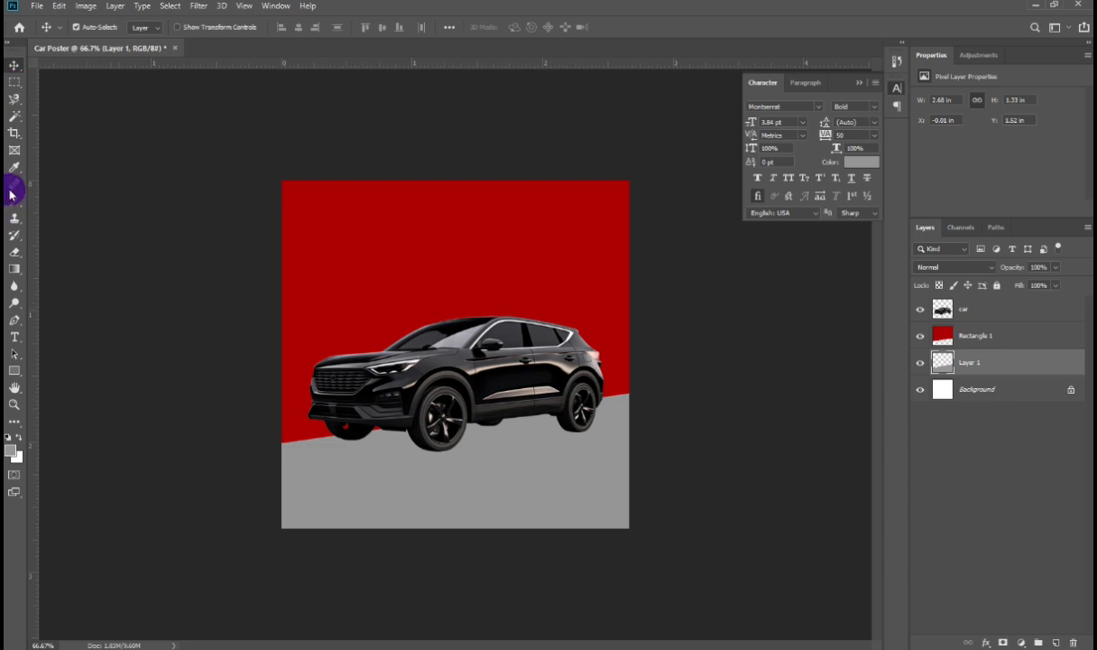
Step: Draw a pen path beneath the car's underside and convert it to a selection
key(p)
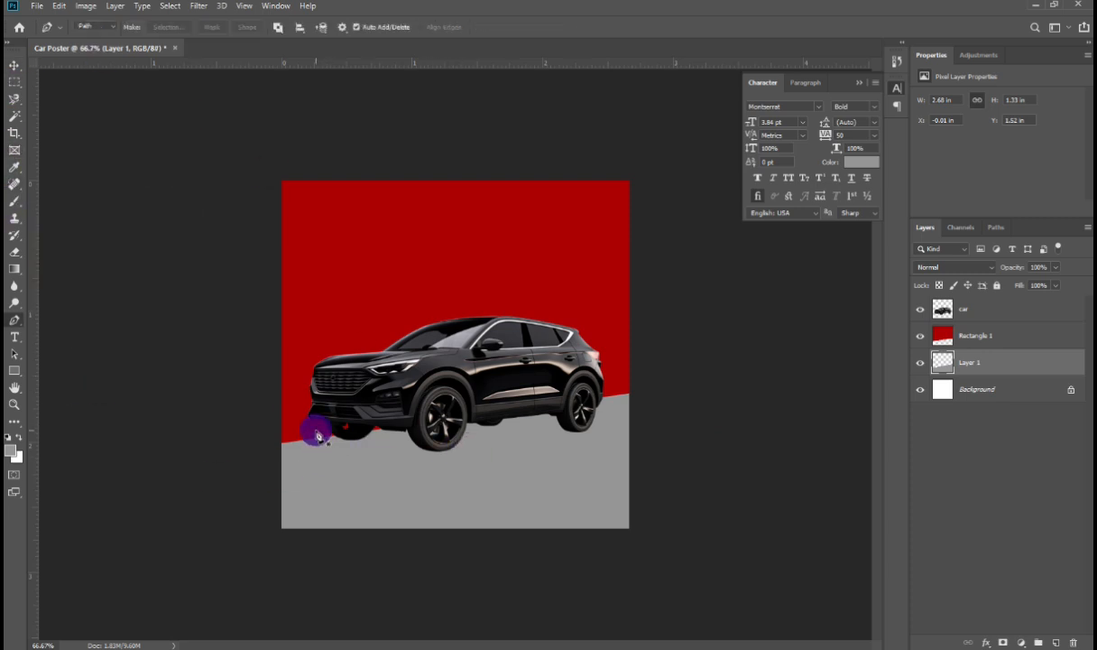
click(606, 393)
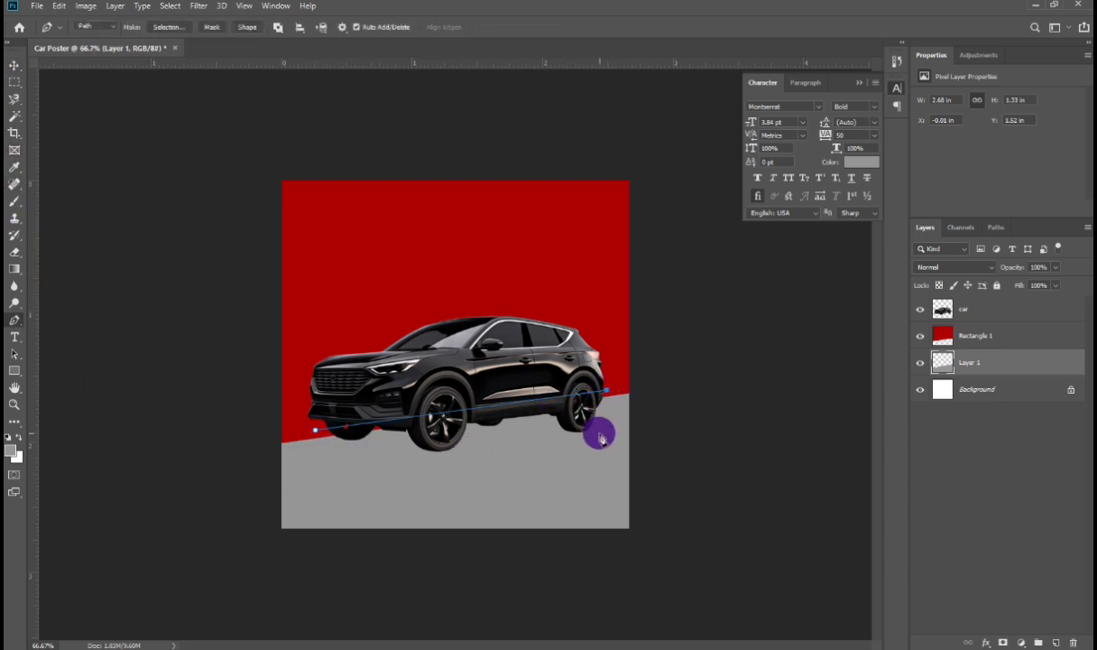
click(599, 425)
click(314, 433)
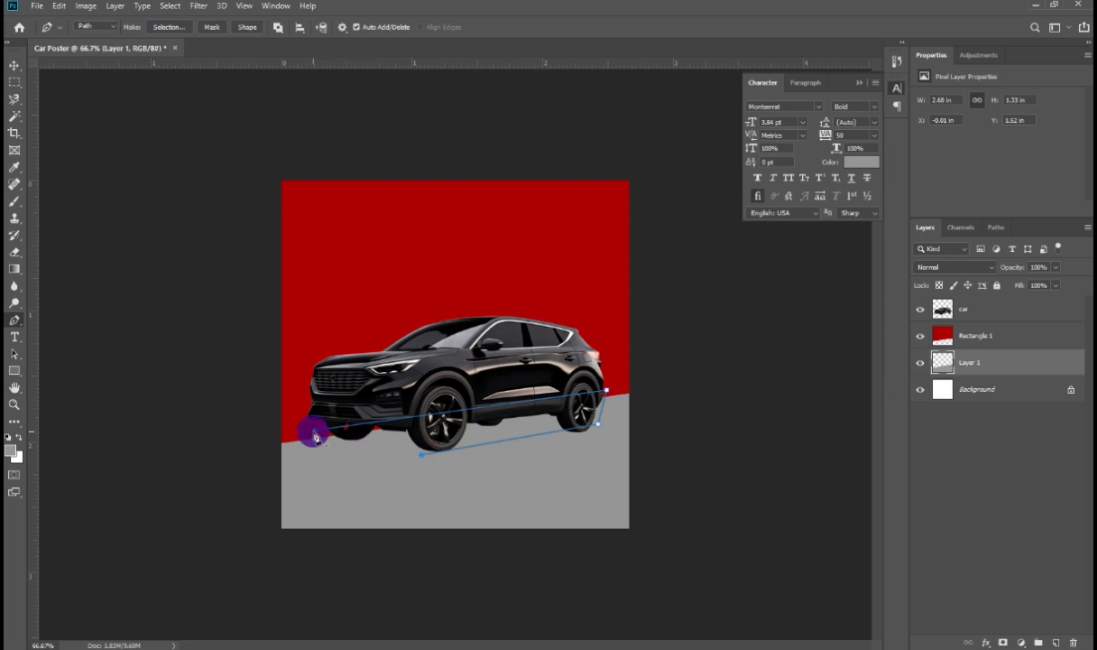
key(ctrl+Return)
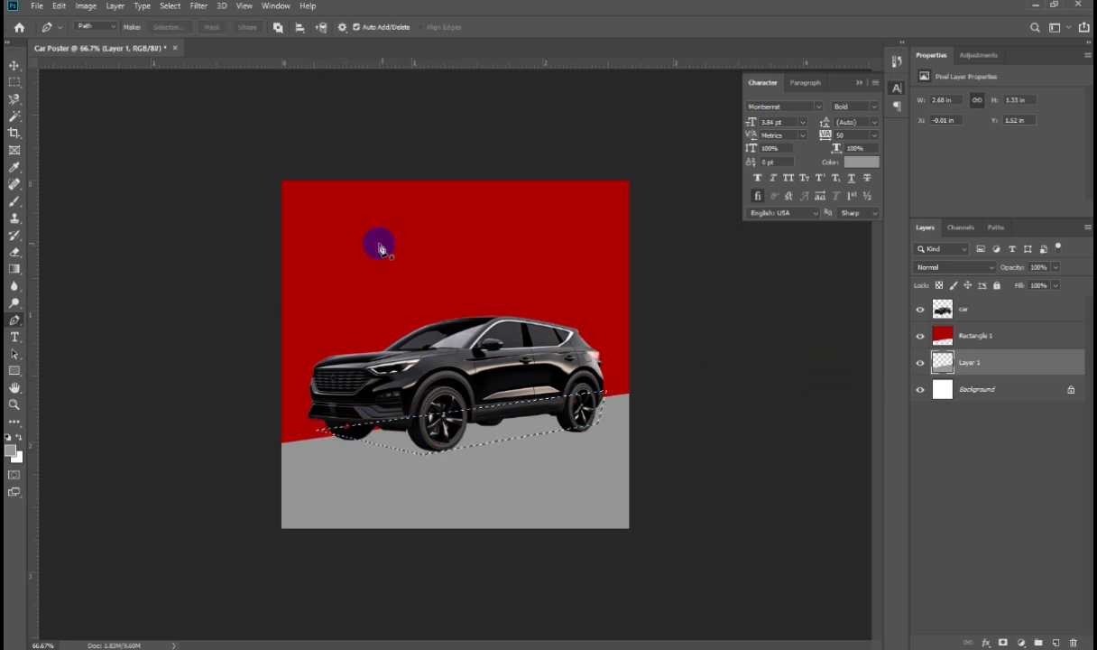
Step: Create a new layer and fill the under-car selection with black
key(ctrl+shift+n)
key(Return)
click(10, 450)
click(503, 468)
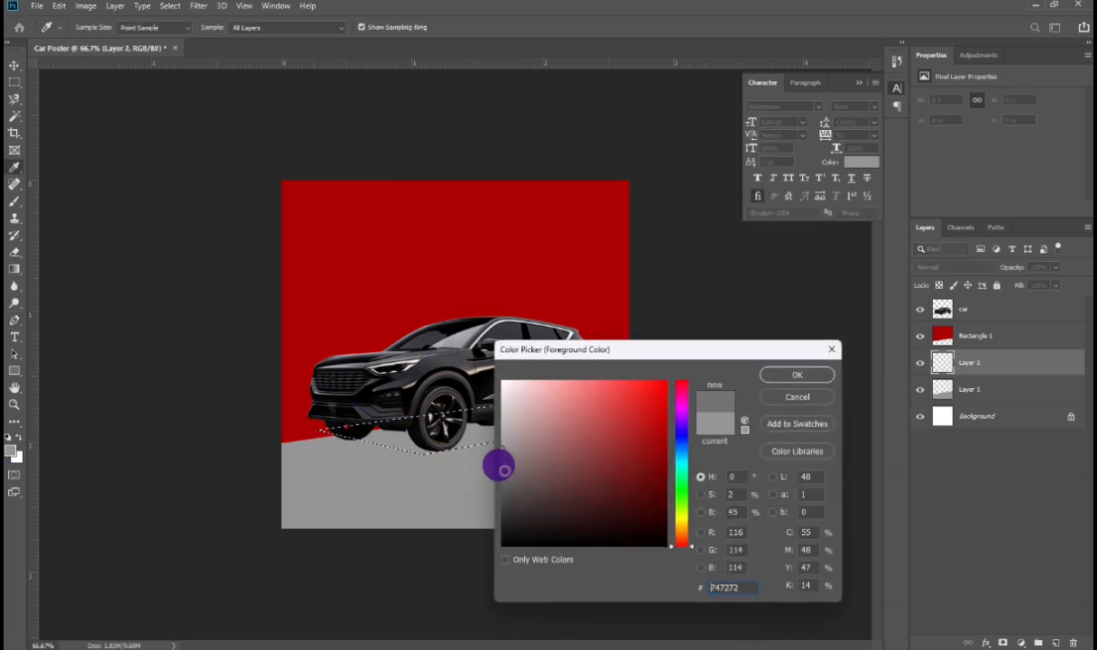
click(795, 374)
key(alt+BackSpace)
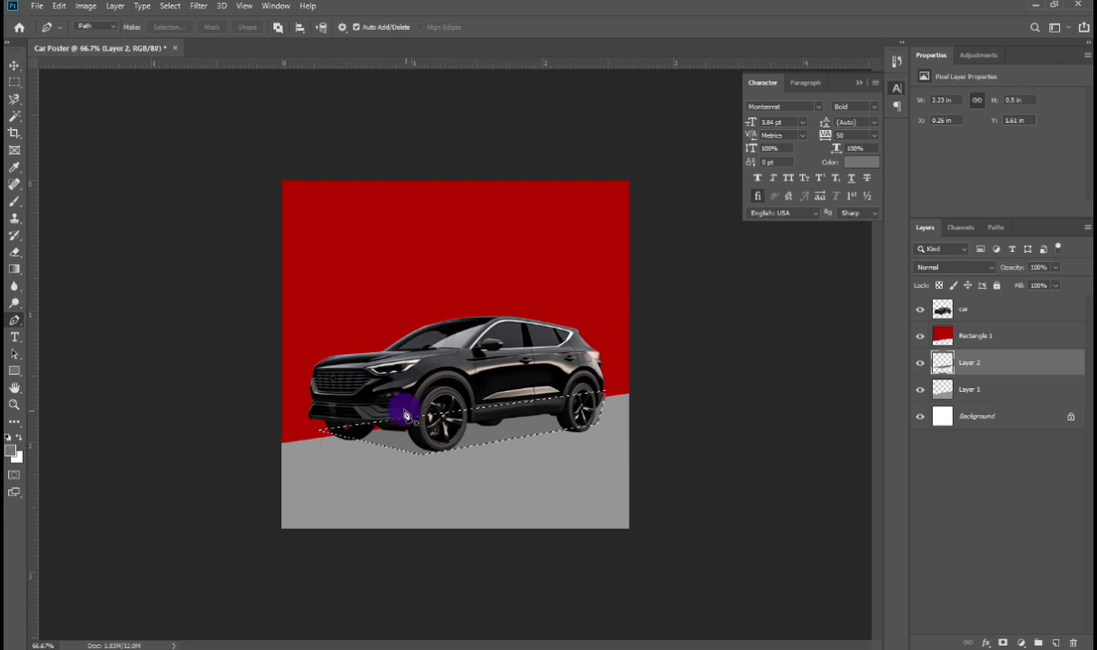
key(d)
key(ctrl+BackSpace)
key(alt+BackSpace)
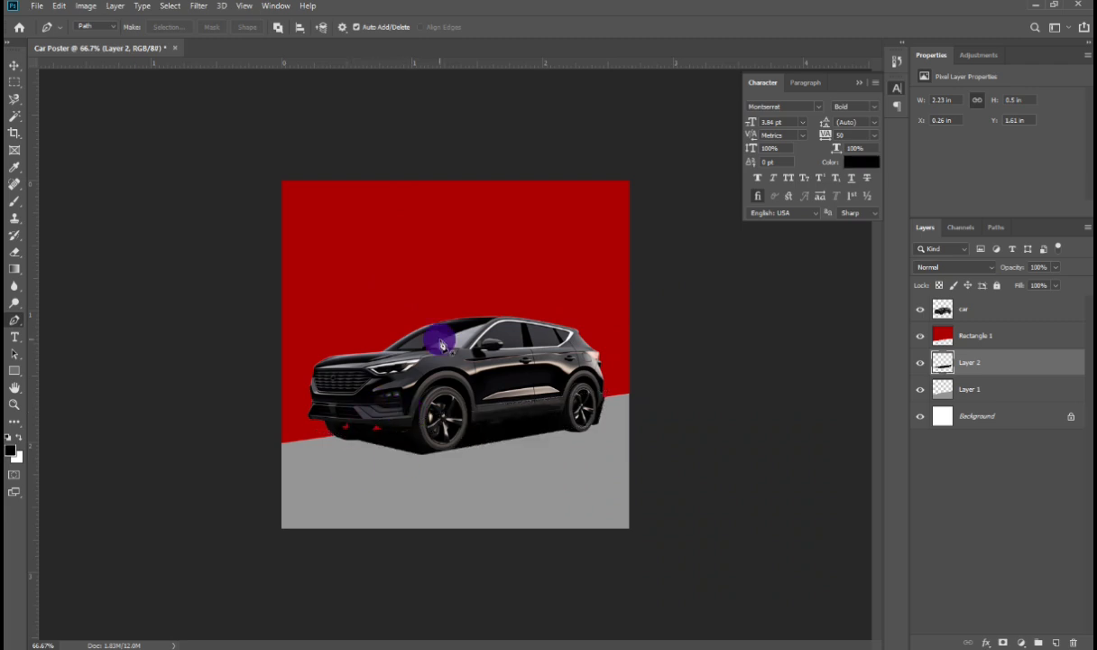
Step: Apply a Gaussian Blur to the black shadow layer
click(199, 7)
mouse_move(227, 153)
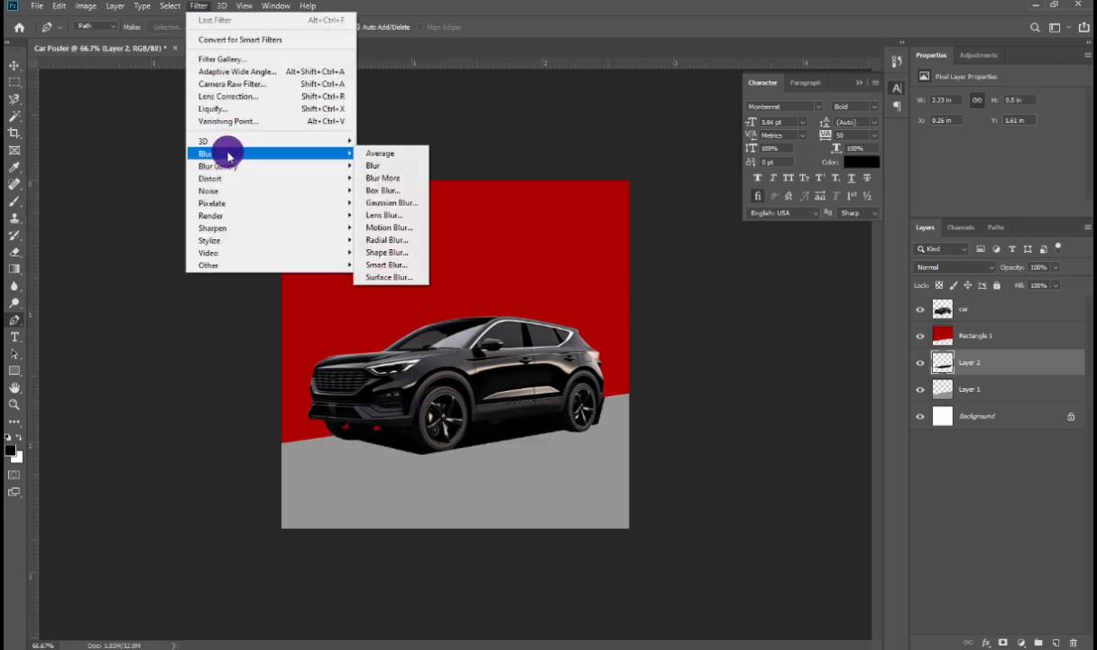
click(388, 202)
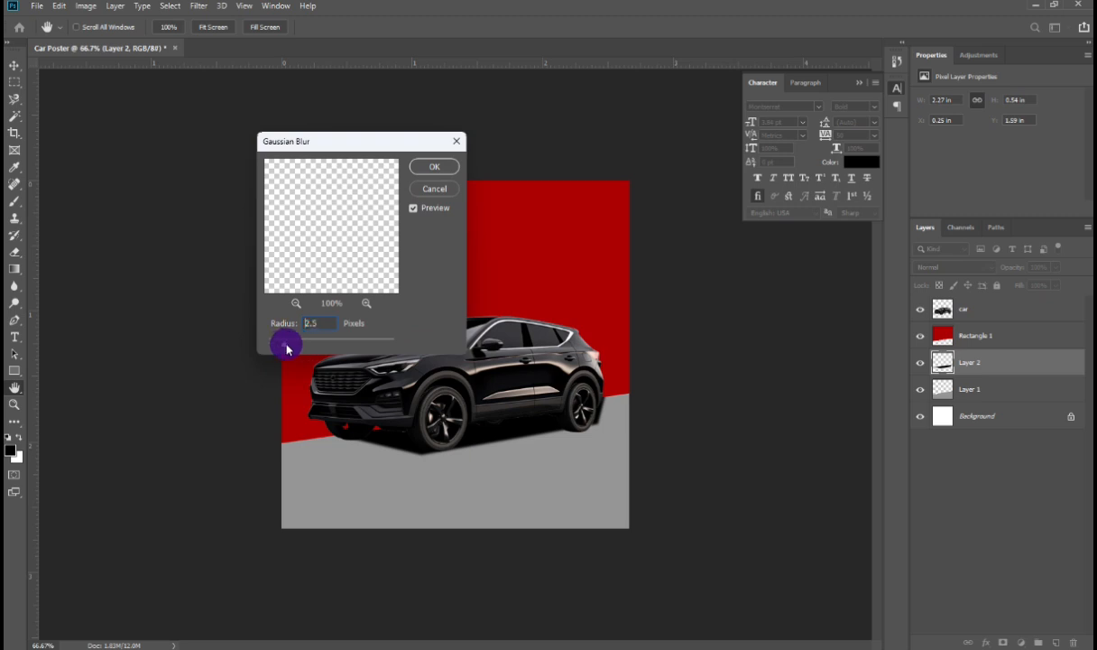
drag(327, 354, 309, 353)
click(442, 169)
Step: Enlarge the shadow to about 104% and shift it slightly down under the car
key(ctrl+t)
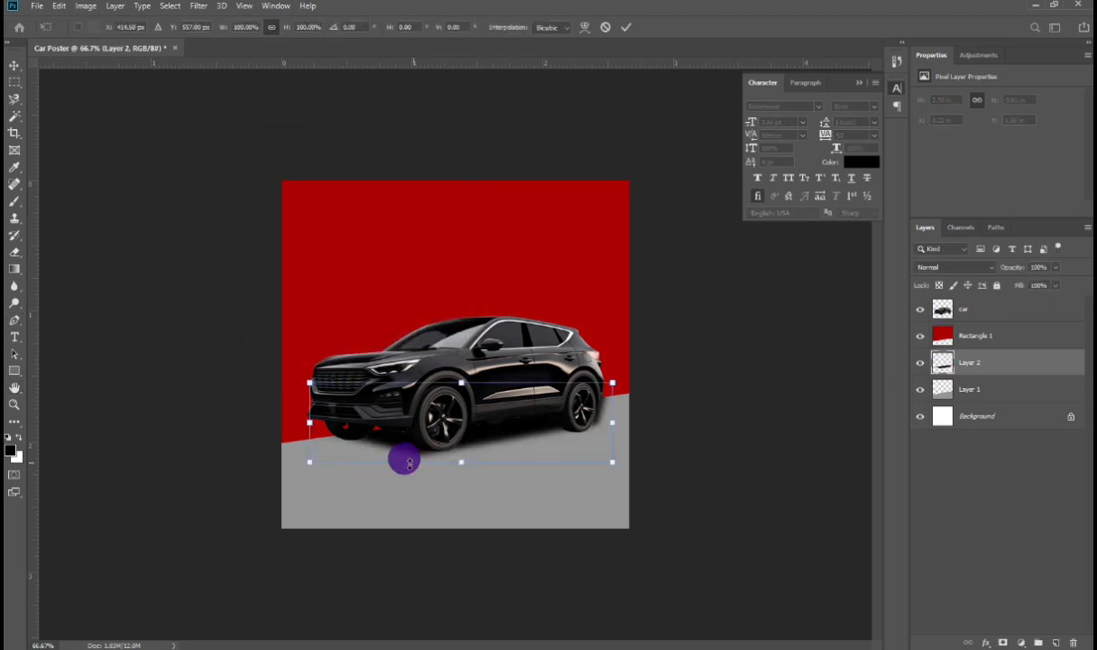
drag(399, 455, 461, 443)
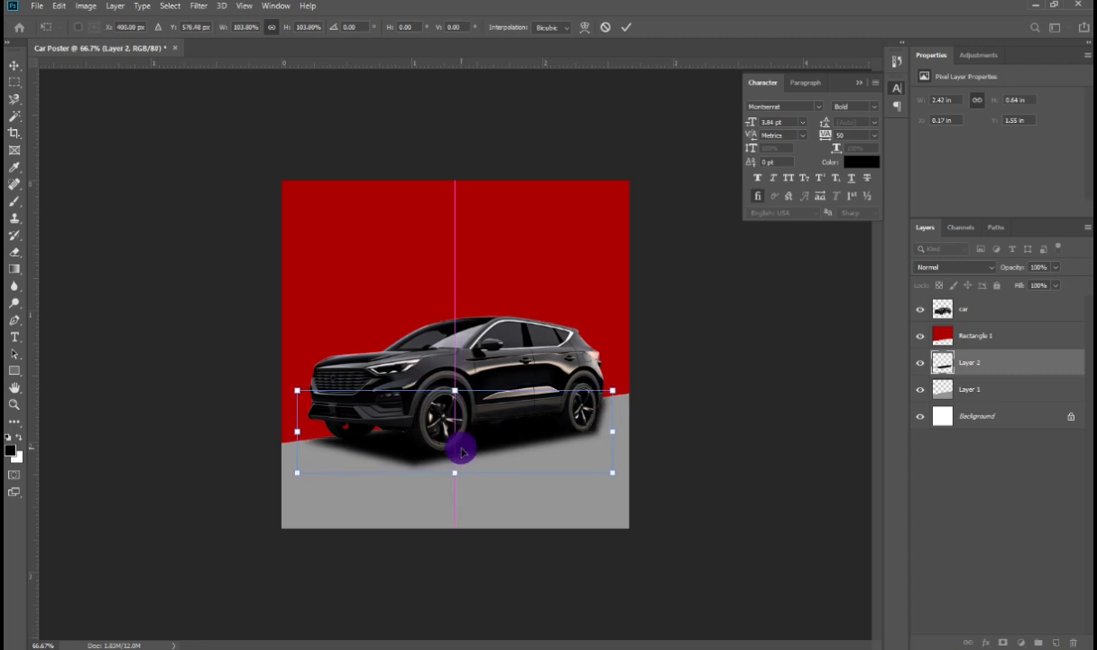
key(Return)
Step: Lower the shadow layer's opacity to 46% and apply a Gaussian Blur with a 9.8 pixel radius
key(p)
drag(1056, 273, 988, 375)
click(198, 6)
mouse_move(209, 147)
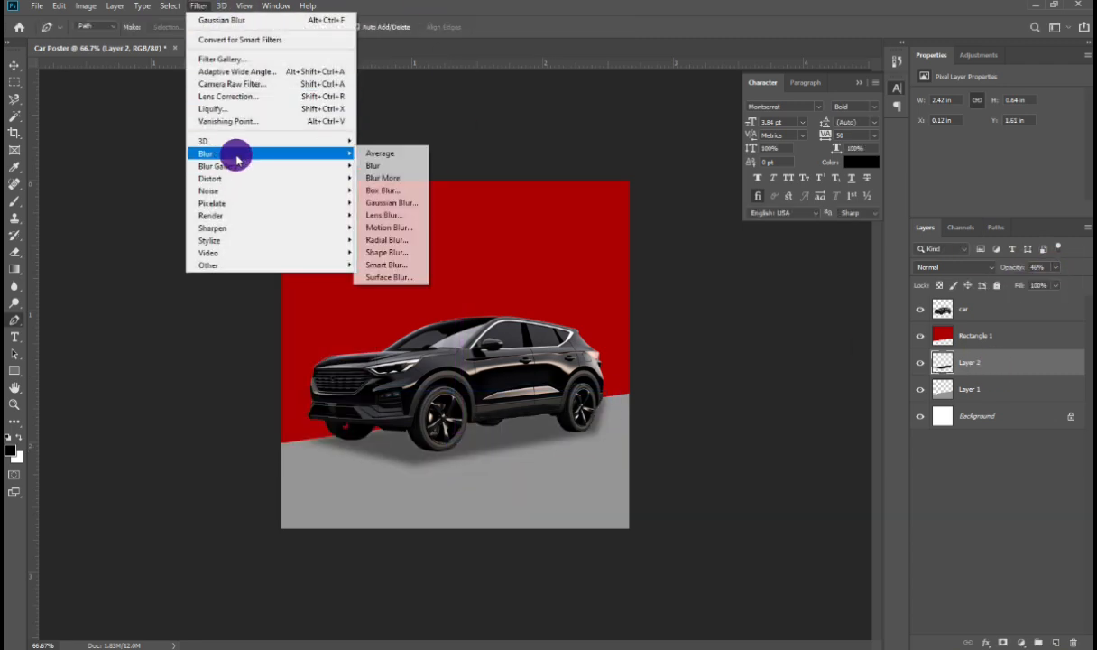
click(391, 224)
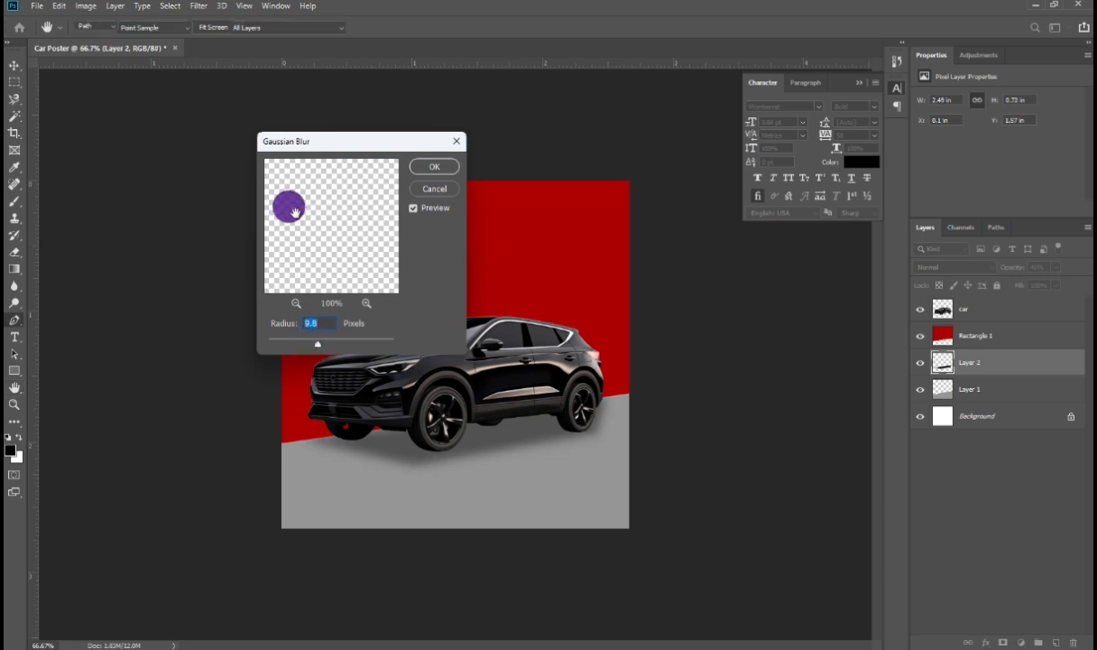
key(Return)
Step: On a new layer, paint a soft black brush dab under the front wheel and squash it flat with Free Transform
key(p)
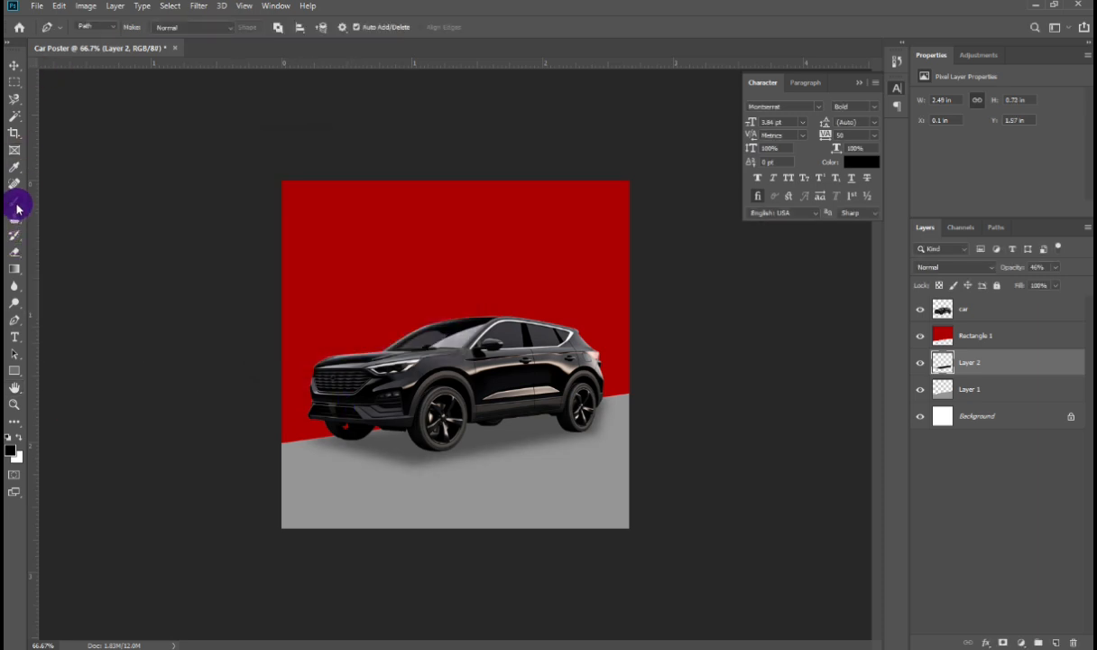
mouse_move(15, 200)
mouse_down()
mouse_move(73, 205)
mouse_move(73, 196)
mouse_up()
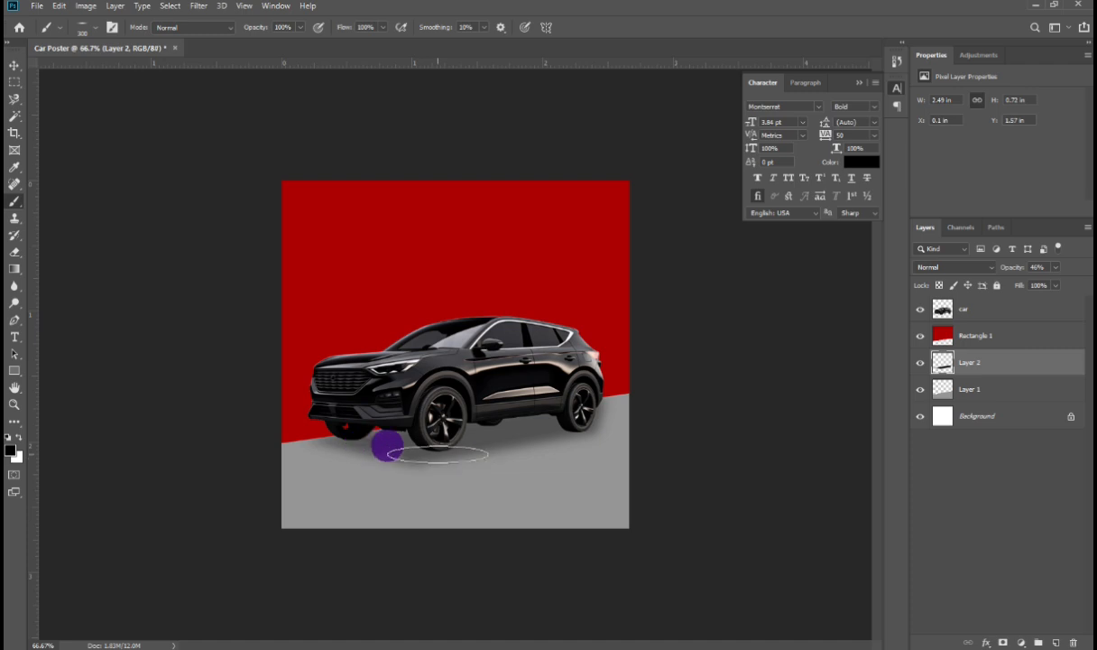
key(ctrl+shift+n)
key(Return)
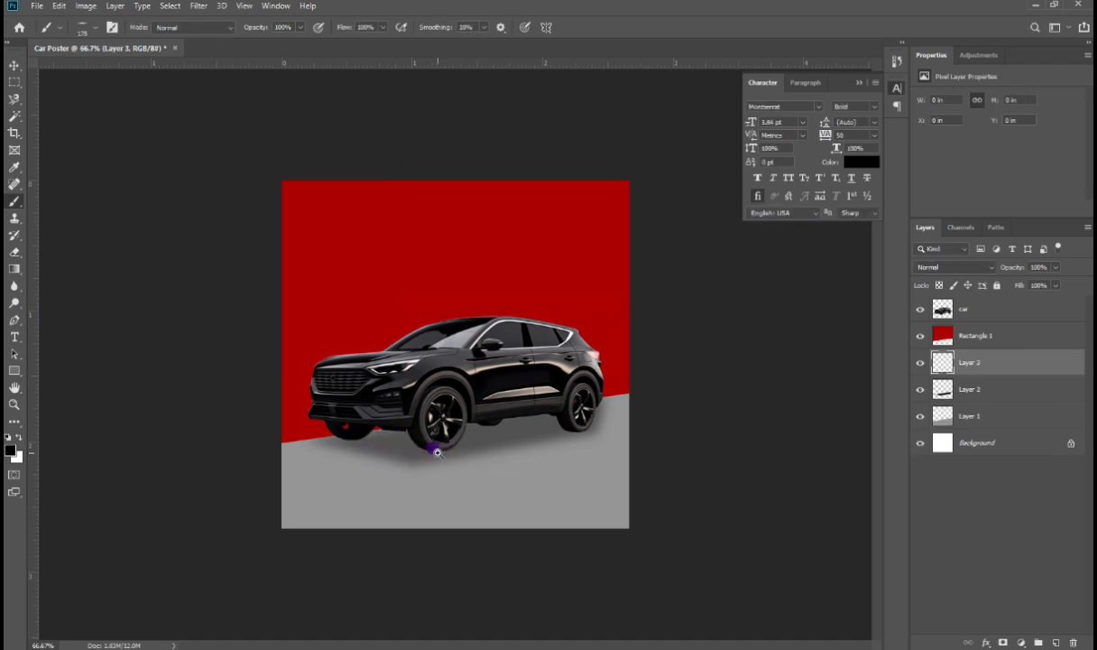
scroll(437, 452, up, 7)
click(438, 459)
key(ctrl+t)
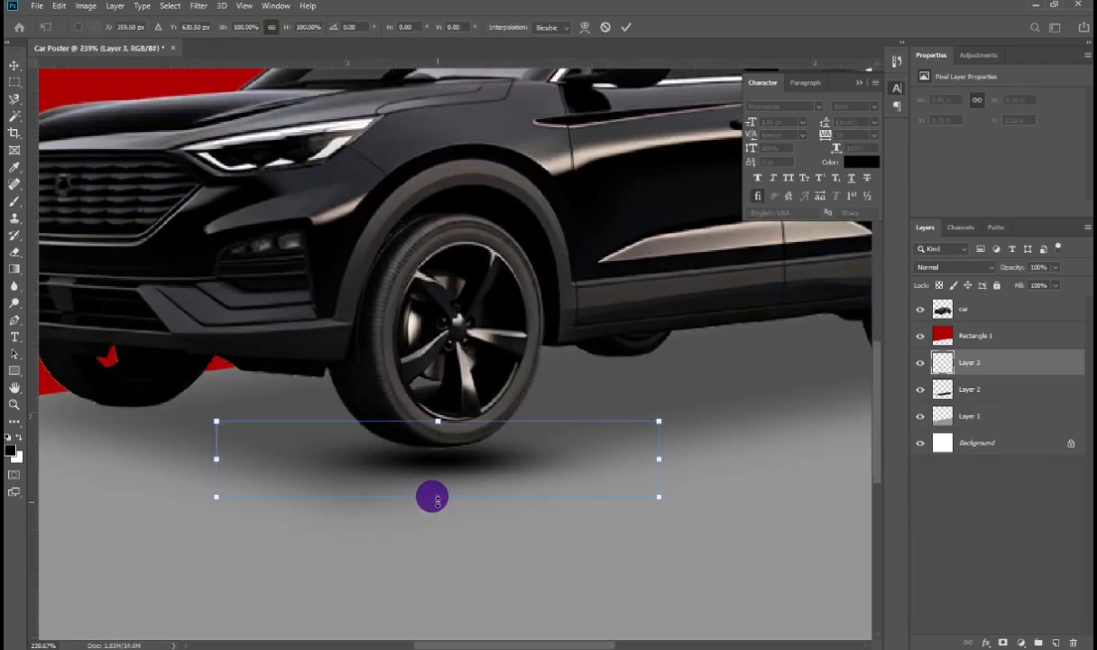
mouse_move(432, 497)
mouse_down()
mouse_move(431, 424)
mouse_move(449, 459)
mouse_up()
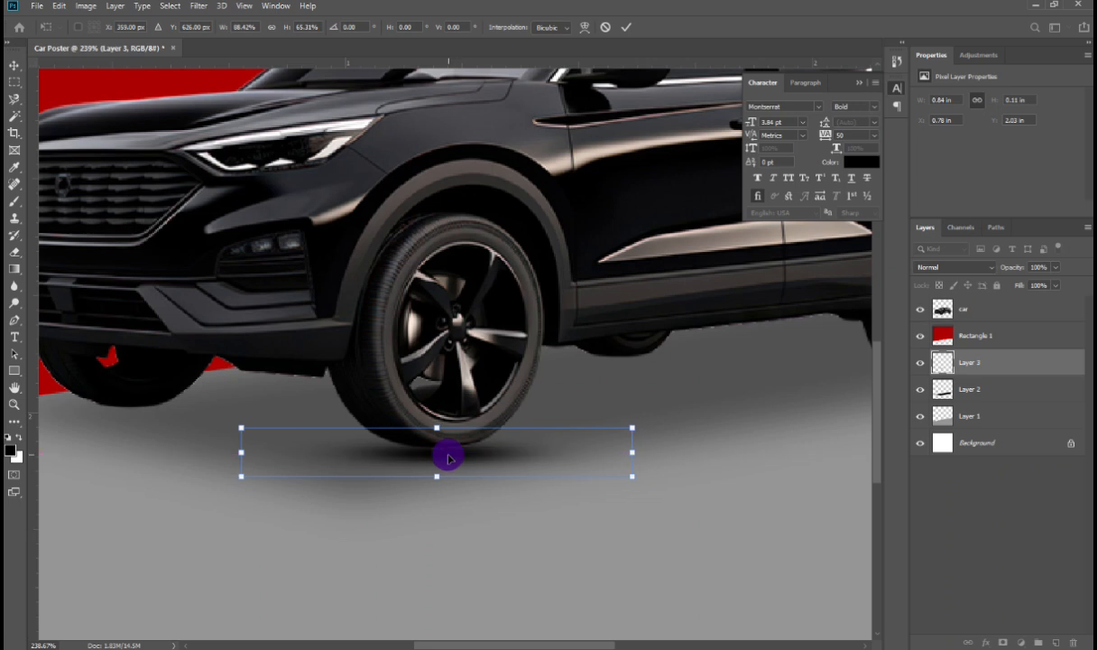
key(Return)
Step: Duplicate the wheel shadow and move the copy under the rear wheel
key(ctrl+0)
key(ctrl+j)
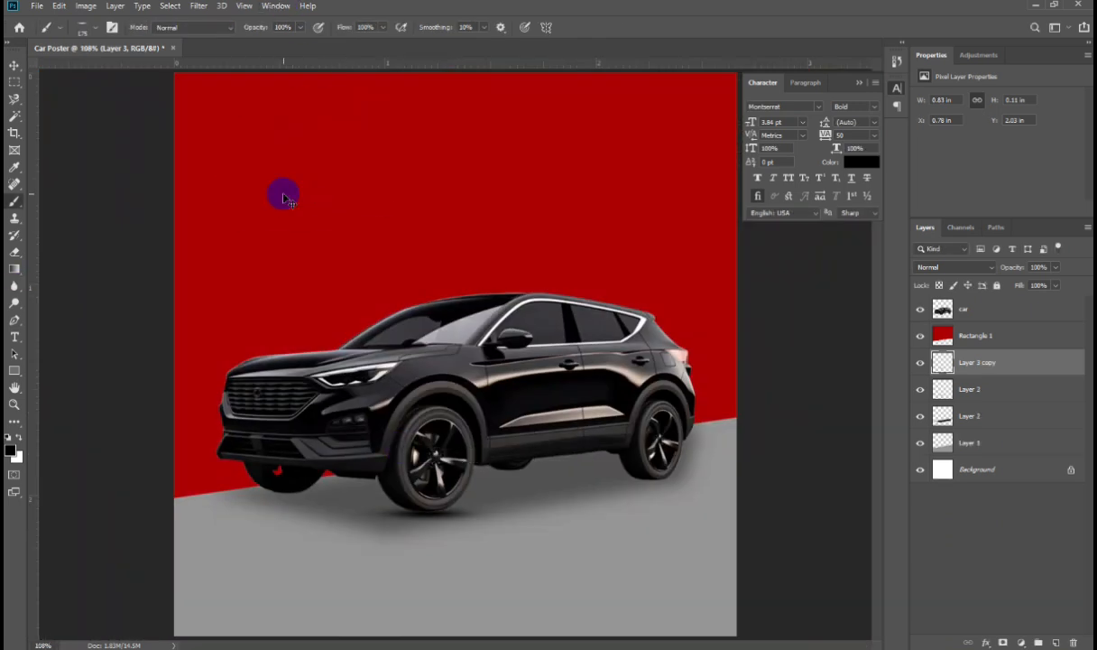
key(ctrl+t)
mouse_move(460, 519)
mouse_down()
mouse_move(665, 488)
mouse_move(643, 472)
mouse_up()
drag(648, 485, 515, 468)
key(Return)
Step: Duplicate the shadow again and scale the copy to about 84% beneath the car's middle
key(ctrl+j)
key(ctrl+t)
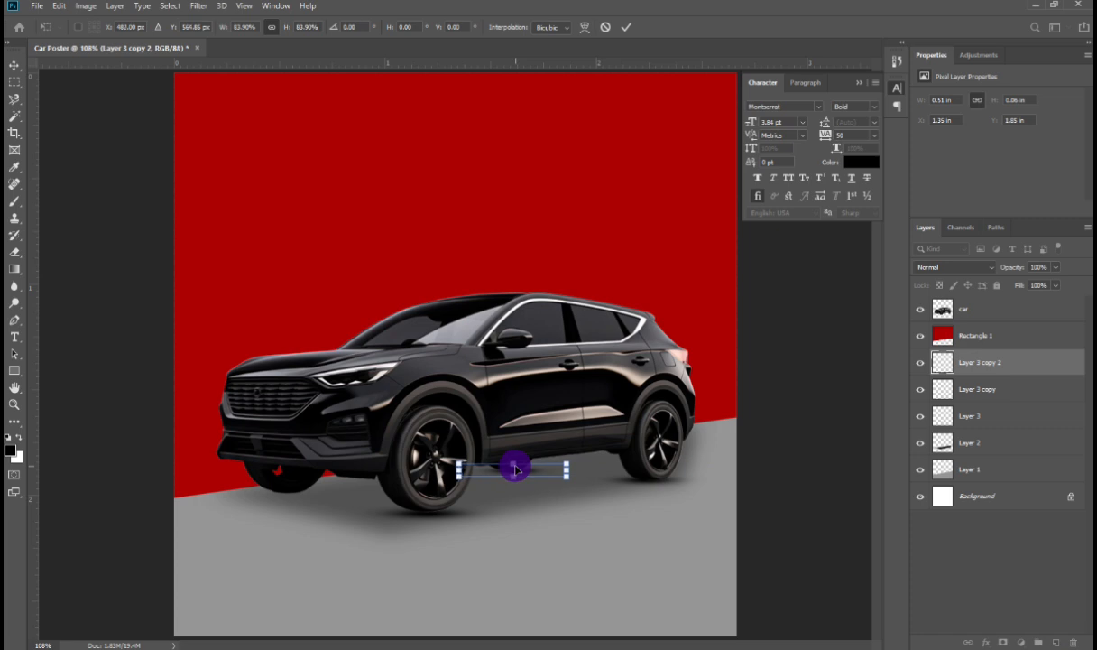
key(Return)
Step: Make another copy of the shadow and move it toward the front of the car
key(b)
key(ctrl+j)
key(ctrl+t)
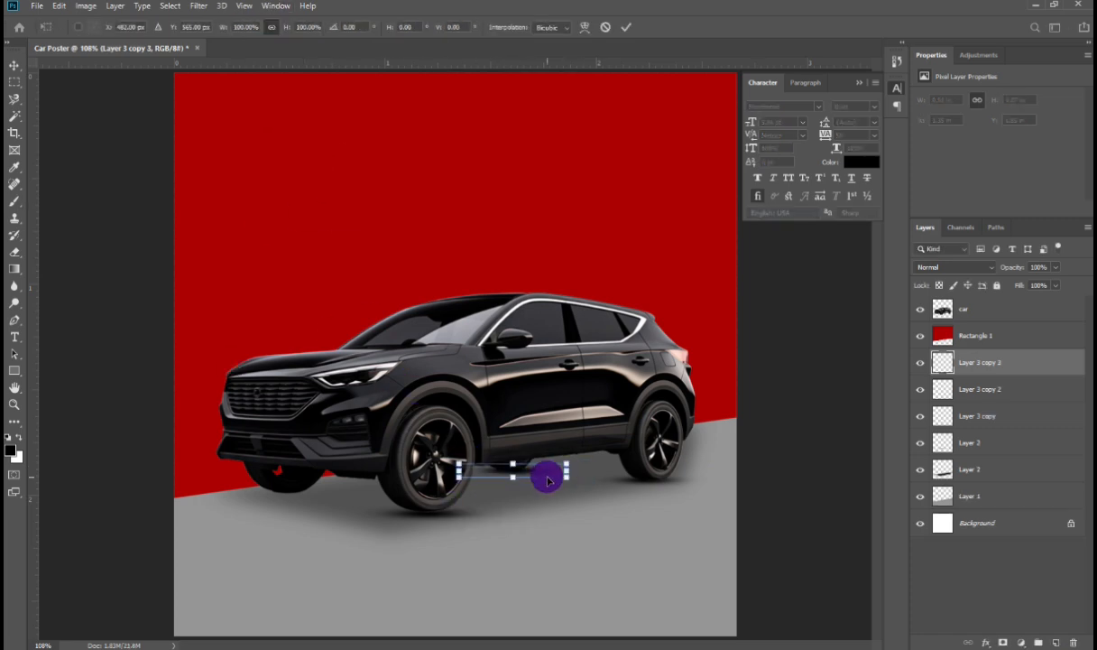
drag(545, 473, 316, 499)
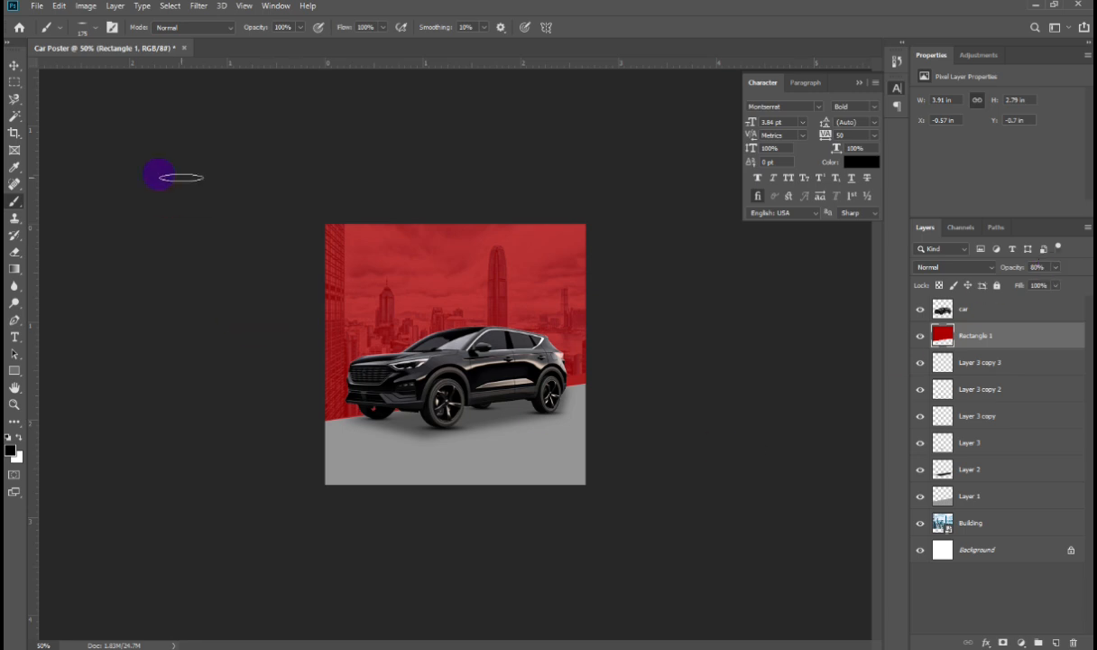
Step: Add a 'LOGO HERE' text layer on the poster
click(13, 65)
key(t)
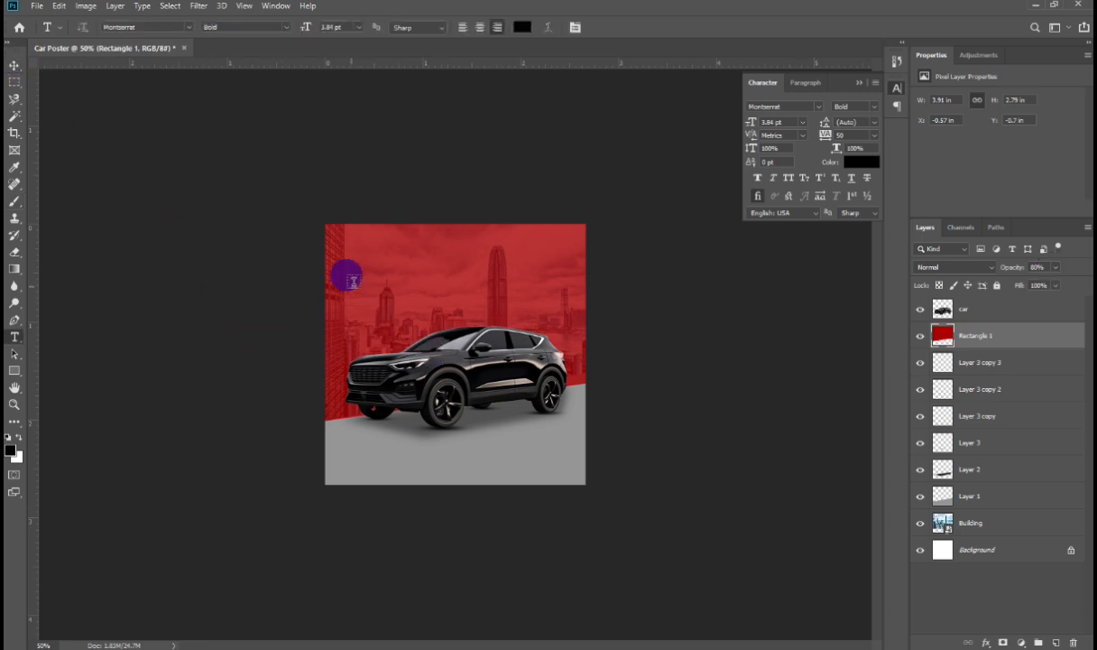
click(354, 257)
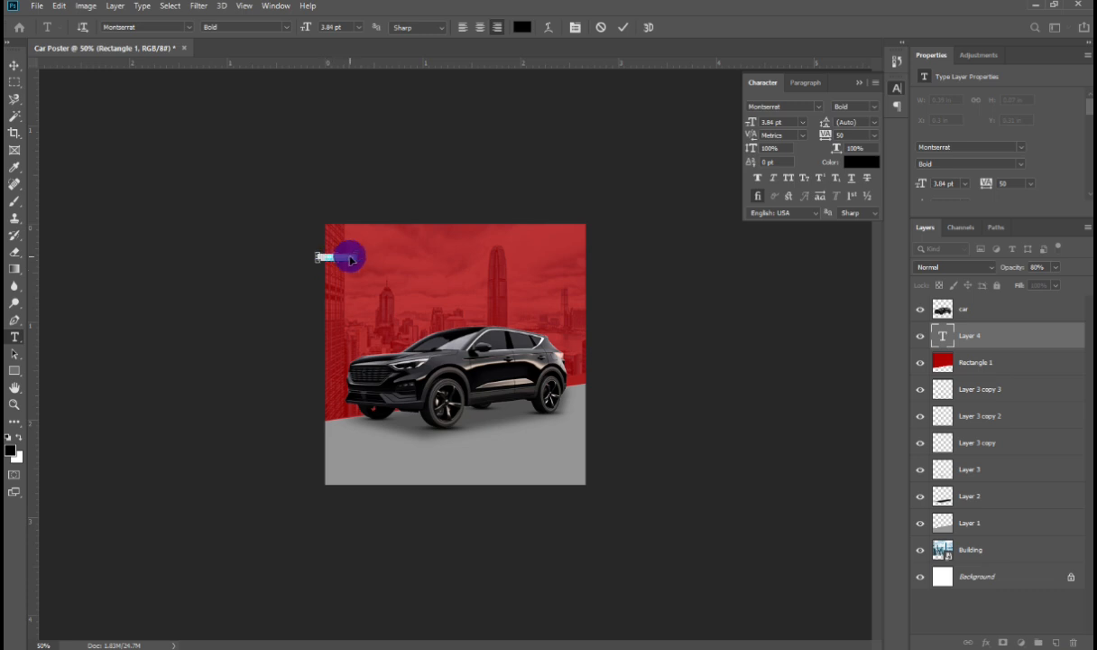
key(ctrl+0)
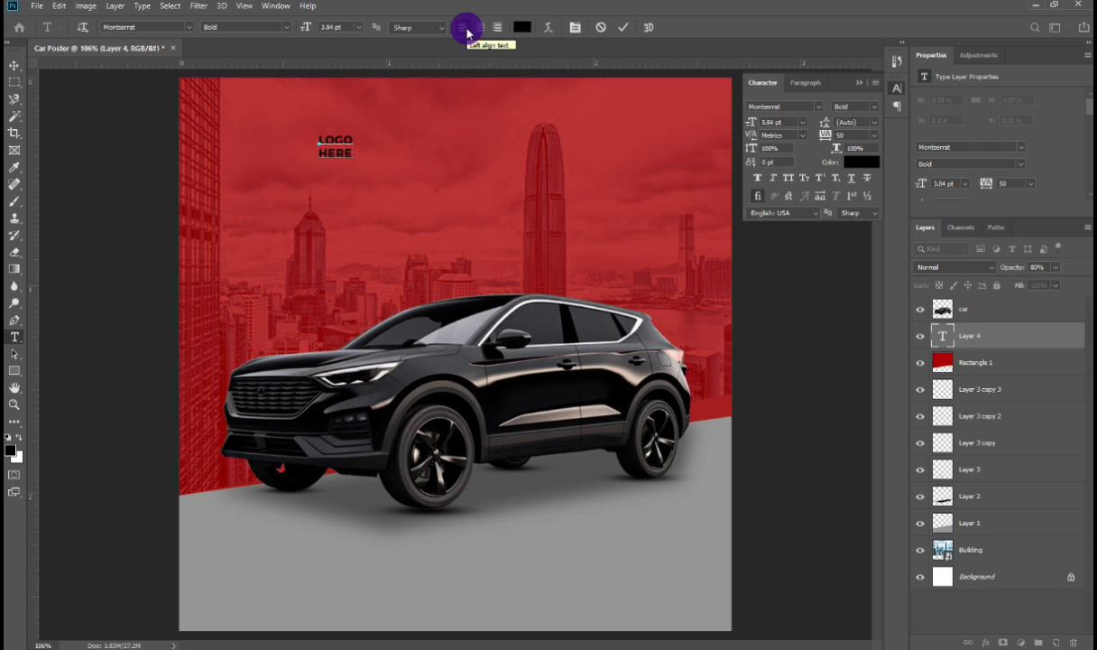
Step: Move the 'LOGO HERE' text into the top-left corner of the poster
click(15, 65)
click(338, 146)
drag(342, 139, 241, 102)
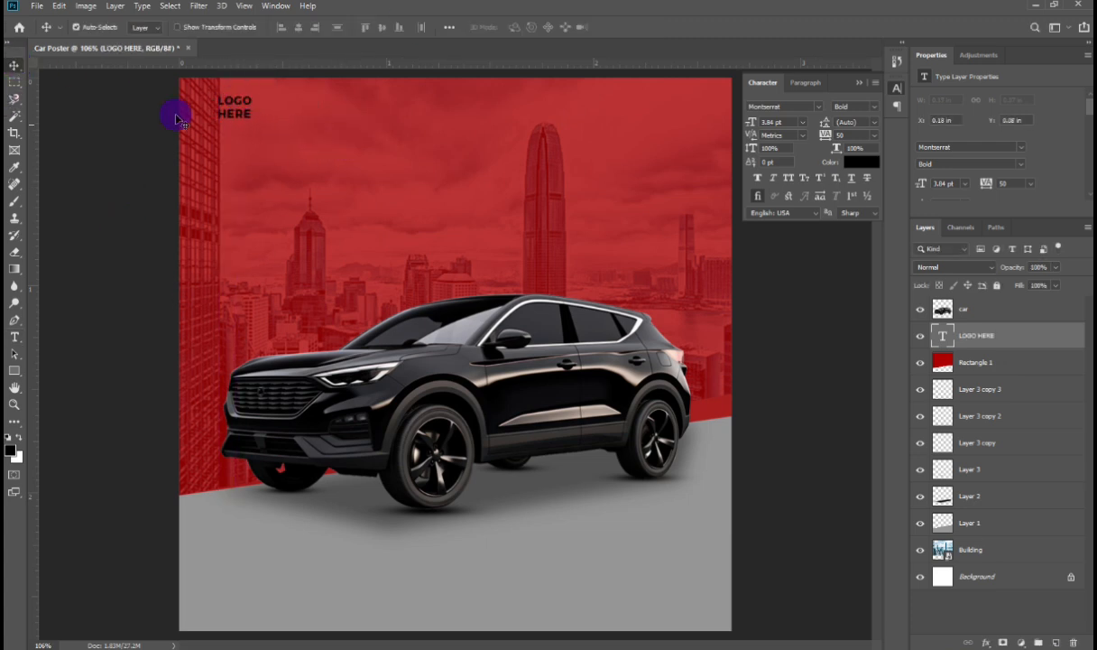
Step: Change the 'LOGO HERE' text colour to white
double_click(227, 101)
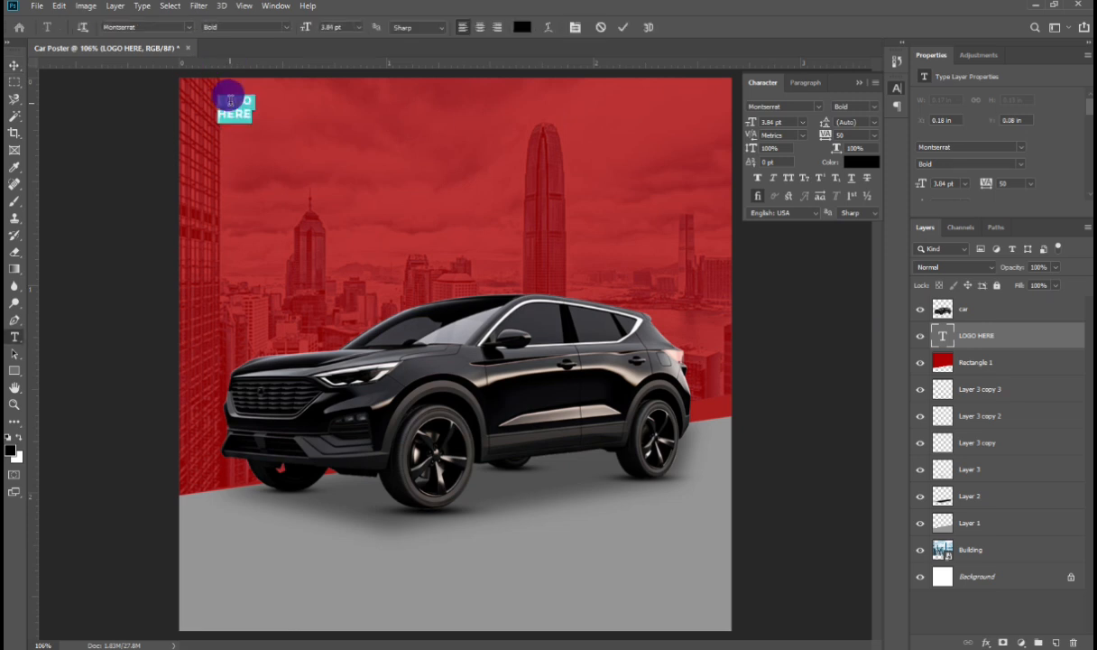
click(19, 439)
click(16, 67)
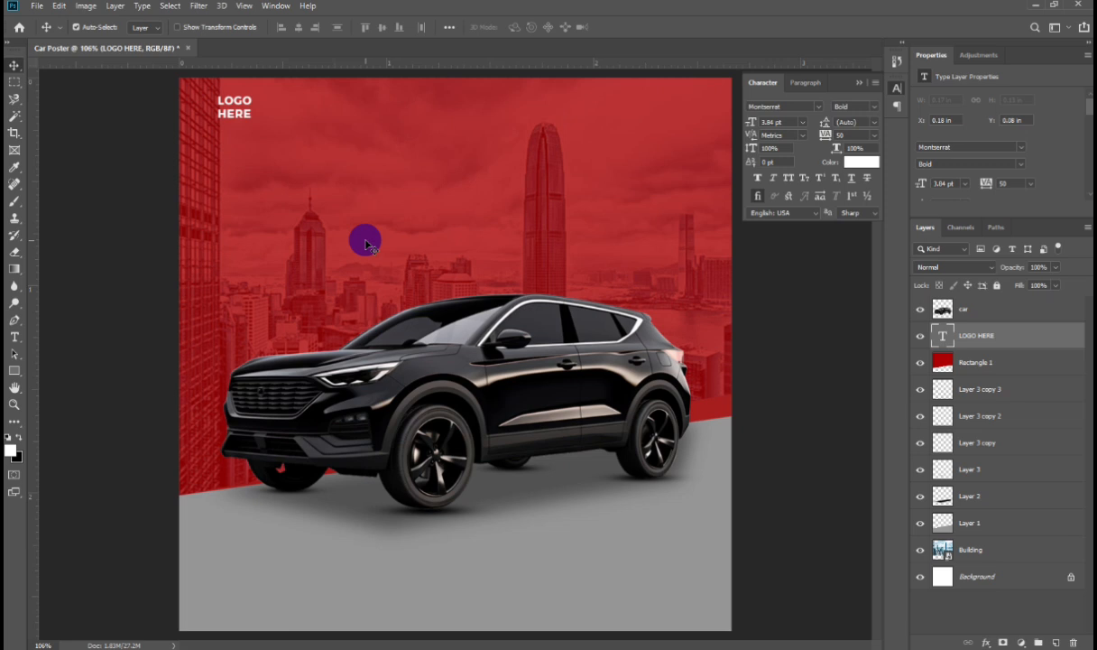
Step: Add a white 'Find The Best' text line below the logo
key(t)
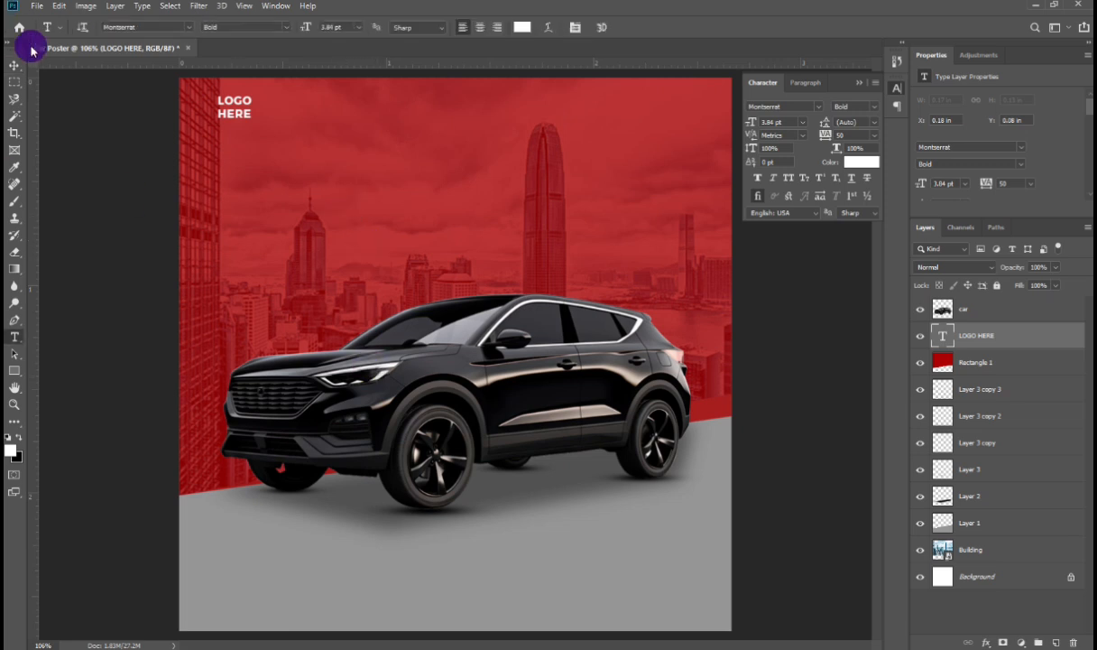
key(p)
key(ctrl+minus)
key(ctrl+minus)
key(ctrl+minus)
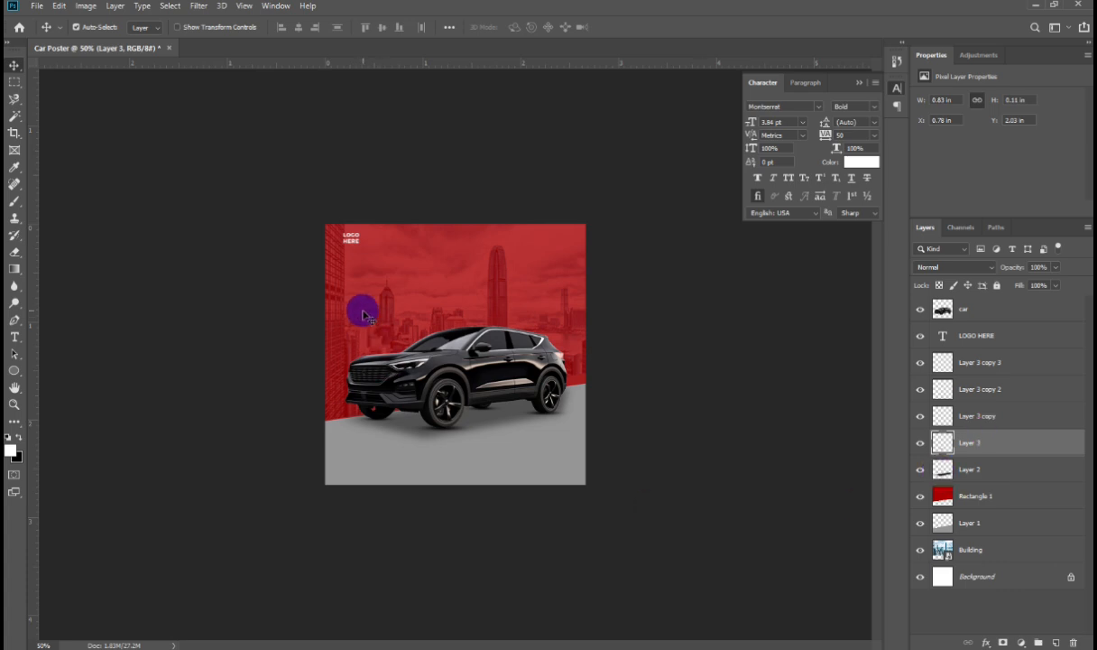
key(t)
click(367, 264)
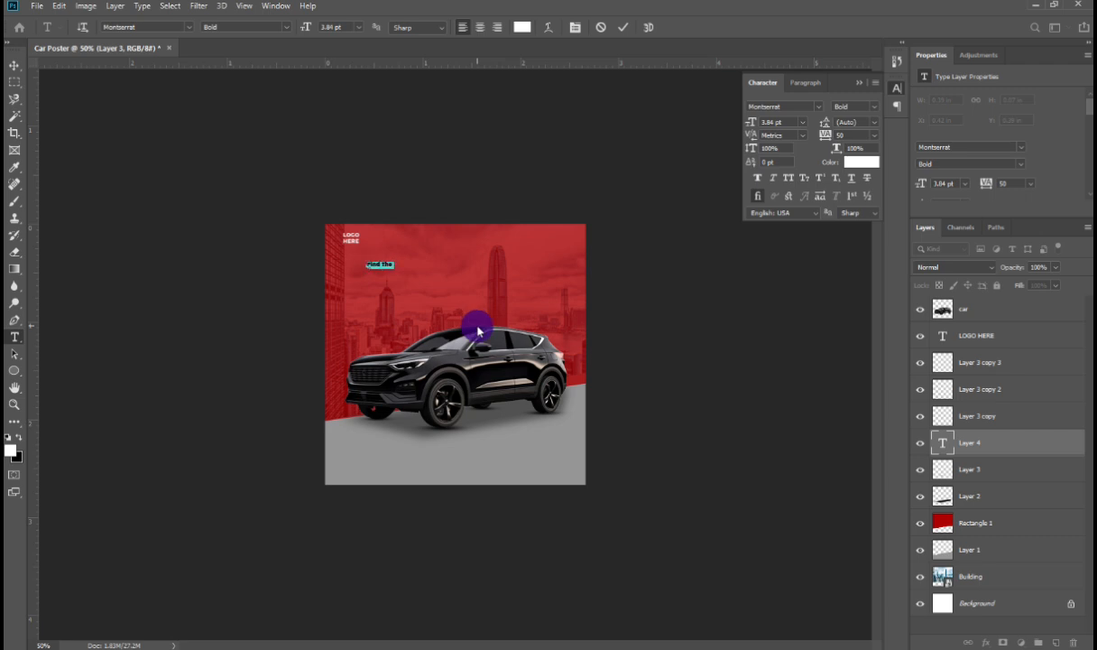
key(Right)
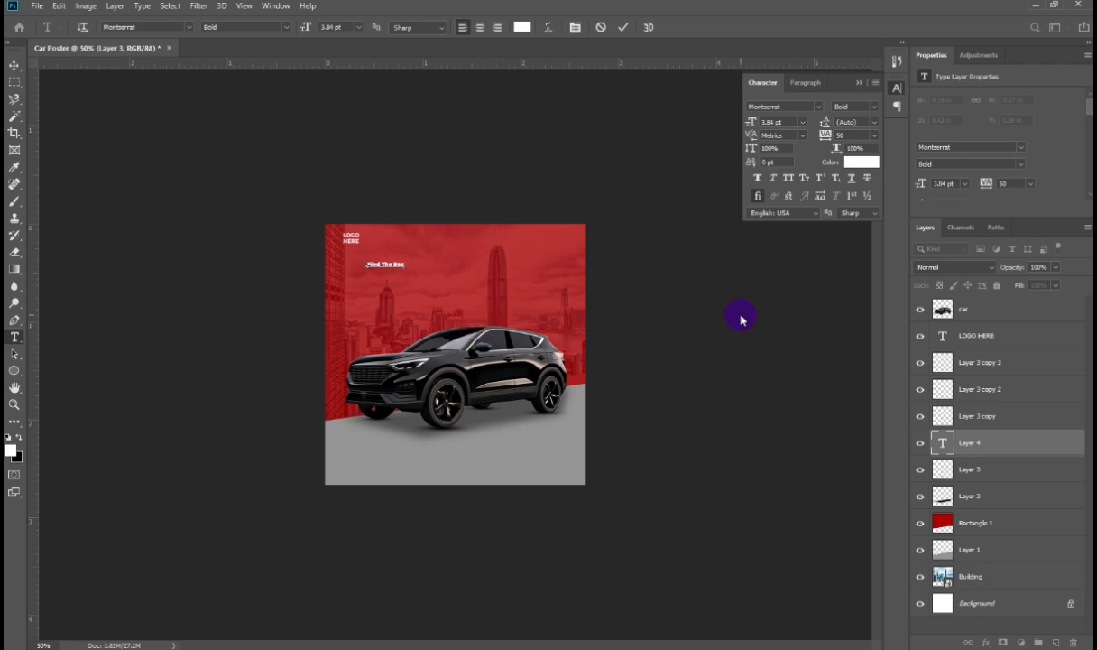
click(741, 315)
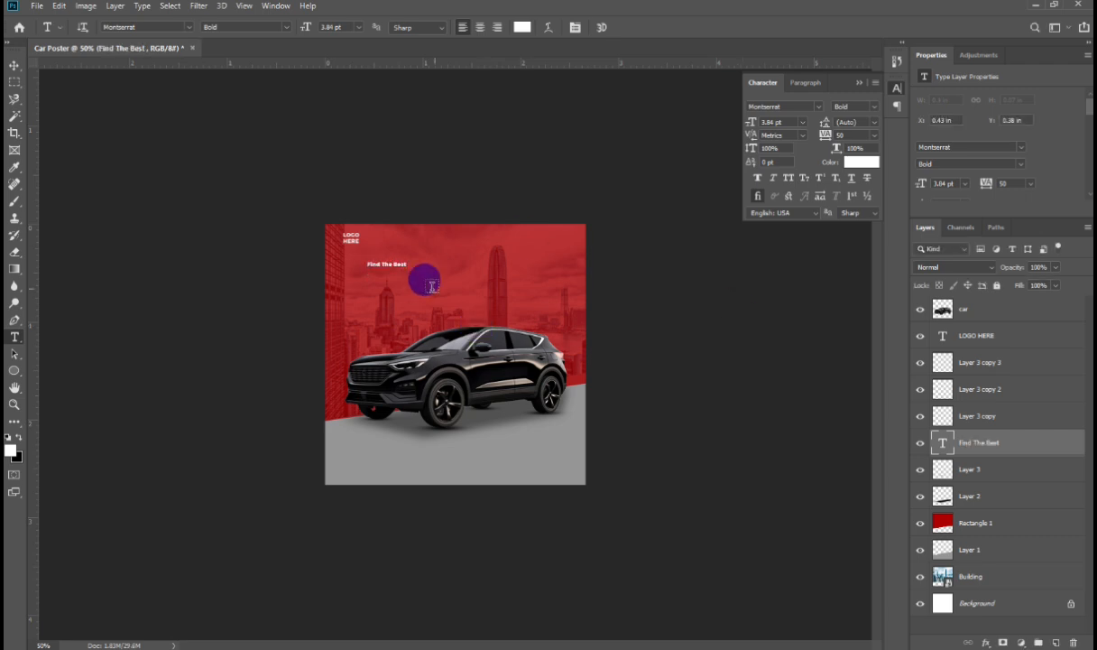
Step: Add two more text lines, 'CAR FOR' and 'RENT', below the tagline
click(400, 286)
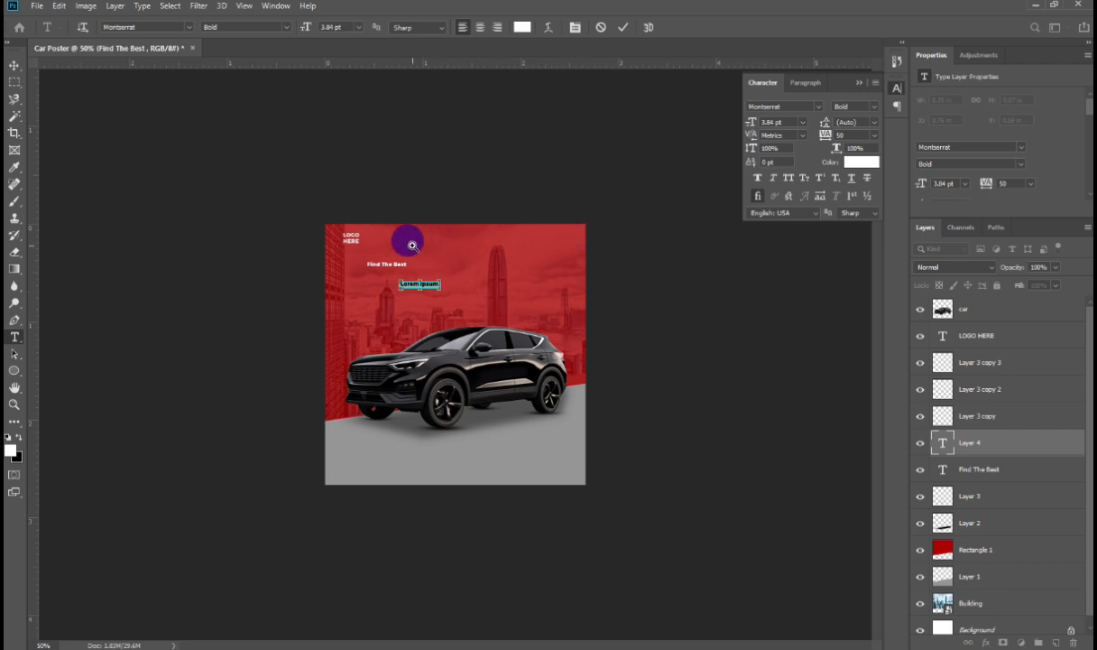
drag(409, 242, 445, 289)
text(car)
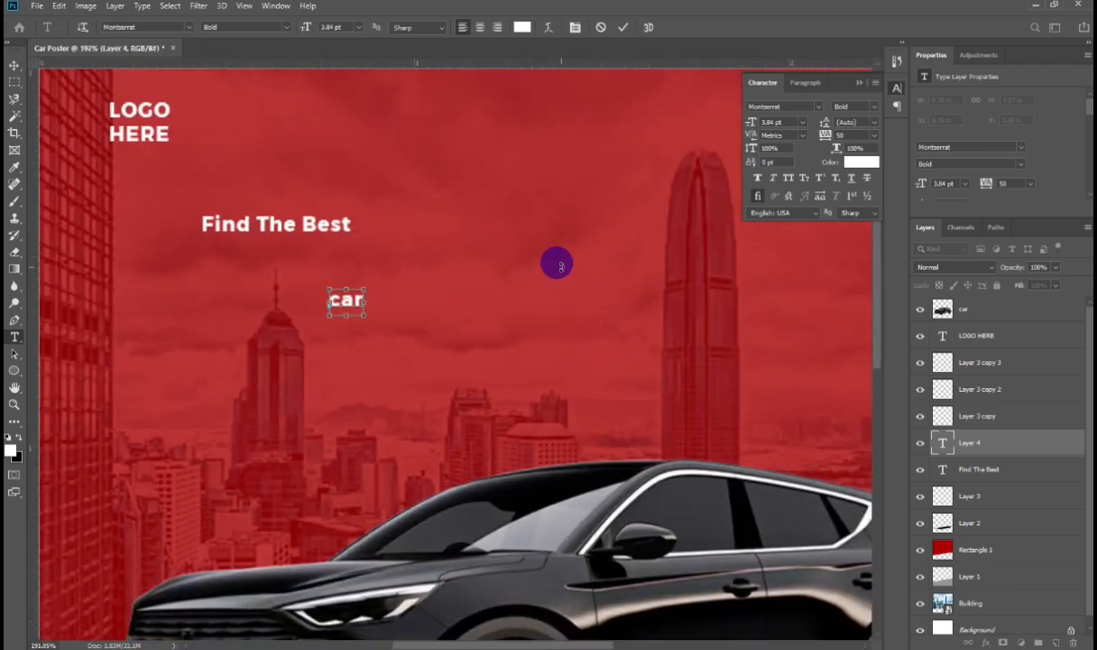
key(ctrl+a)
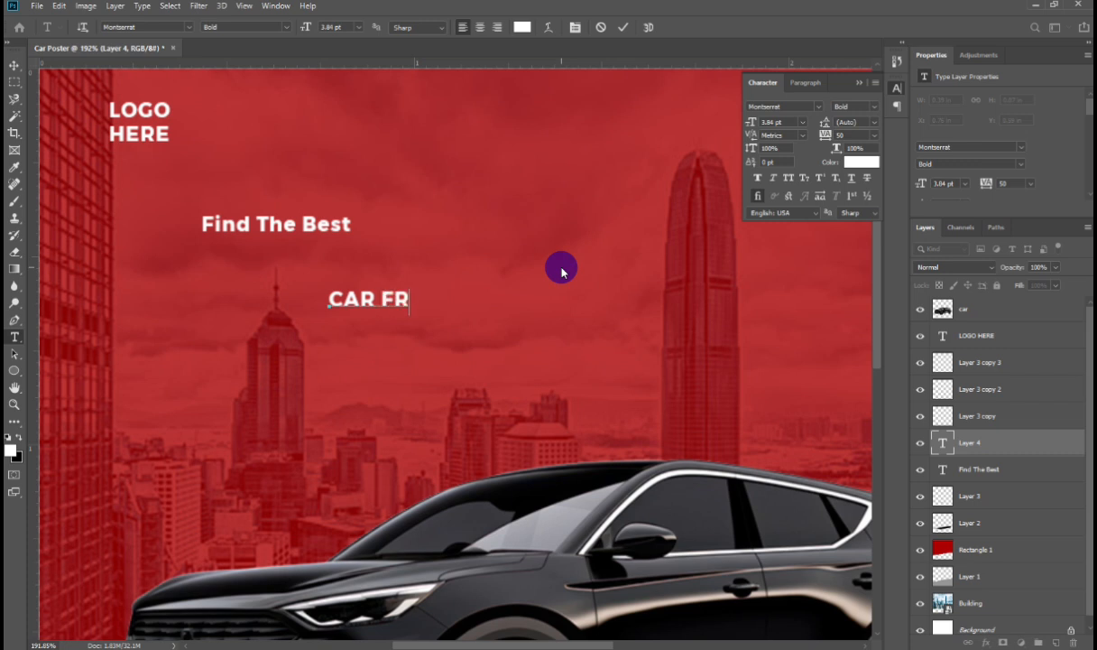
click(561, 270)
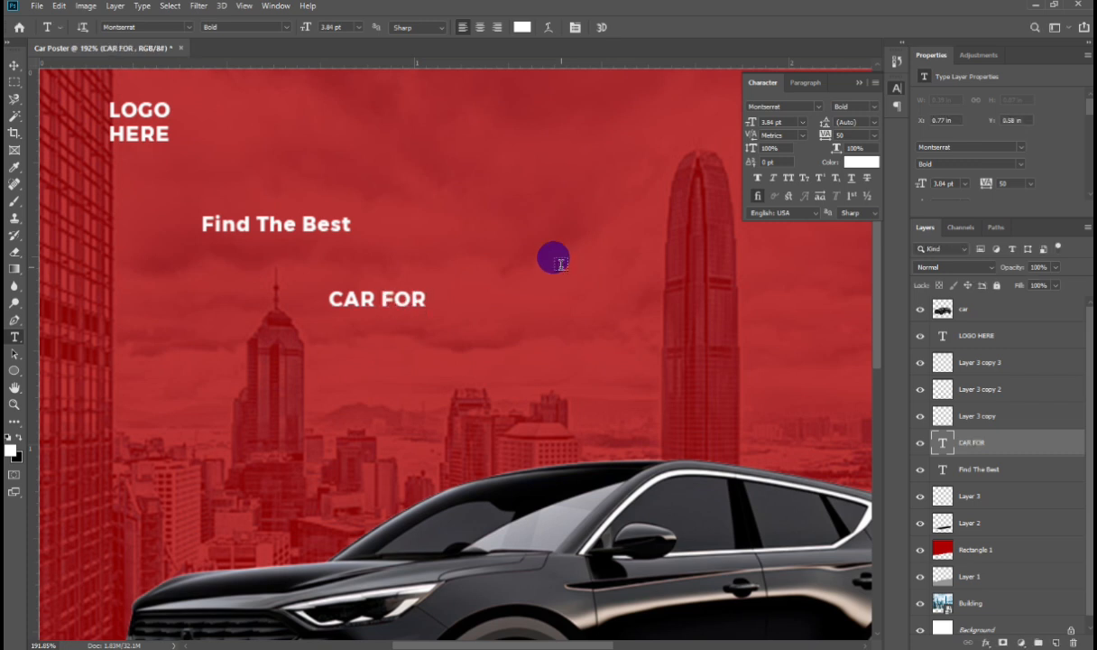
click(481, 338)
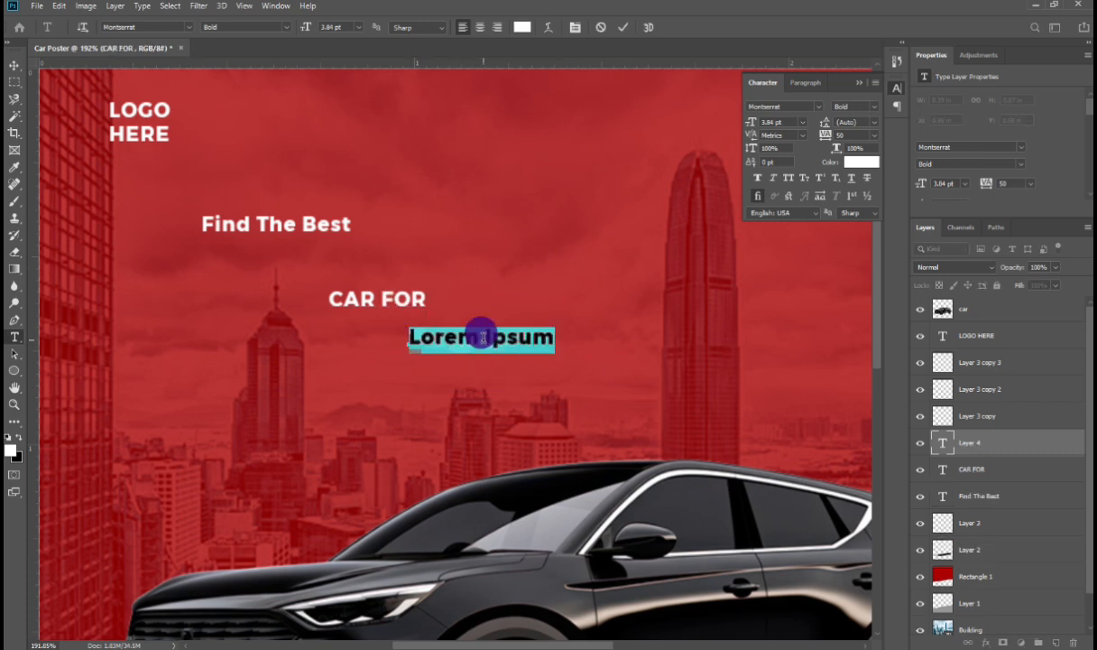
key(BackSpace)
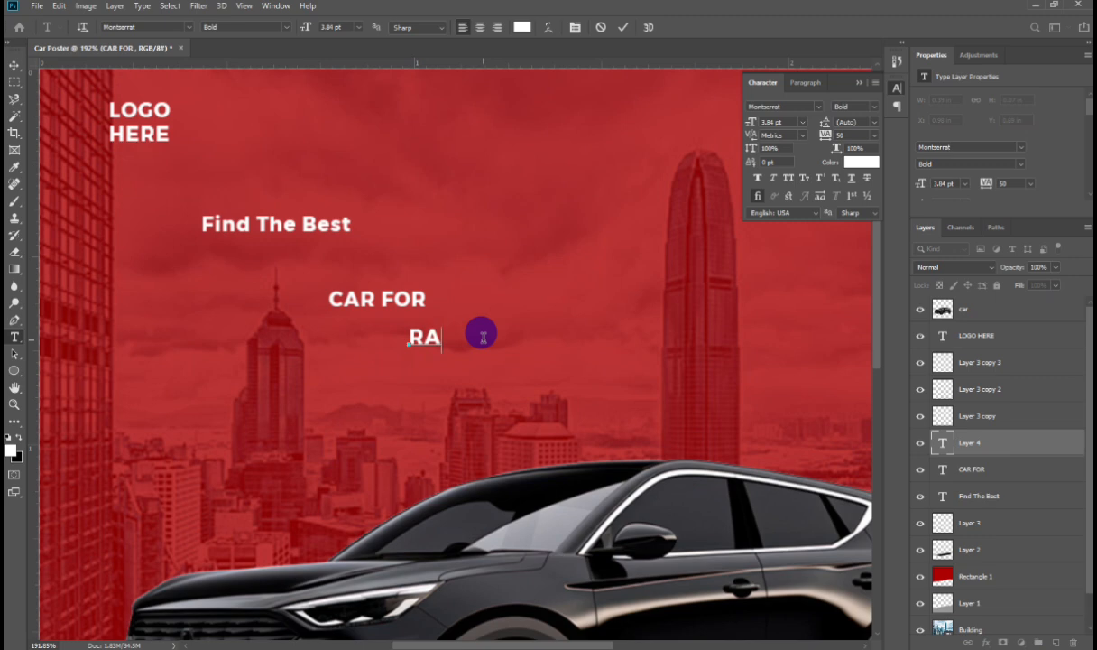
Step: Change the 'Find The Best' text font to Segoe UI Variable Bold Small
double_click(245, 223)
triple_click(246, 222)
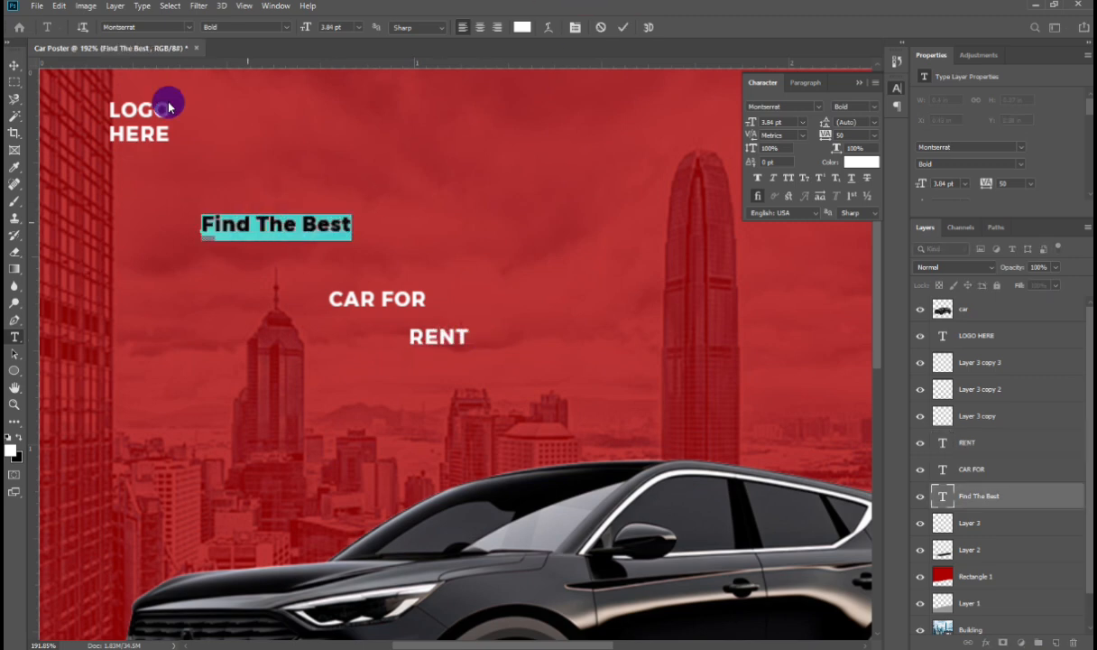
click(135, 28)
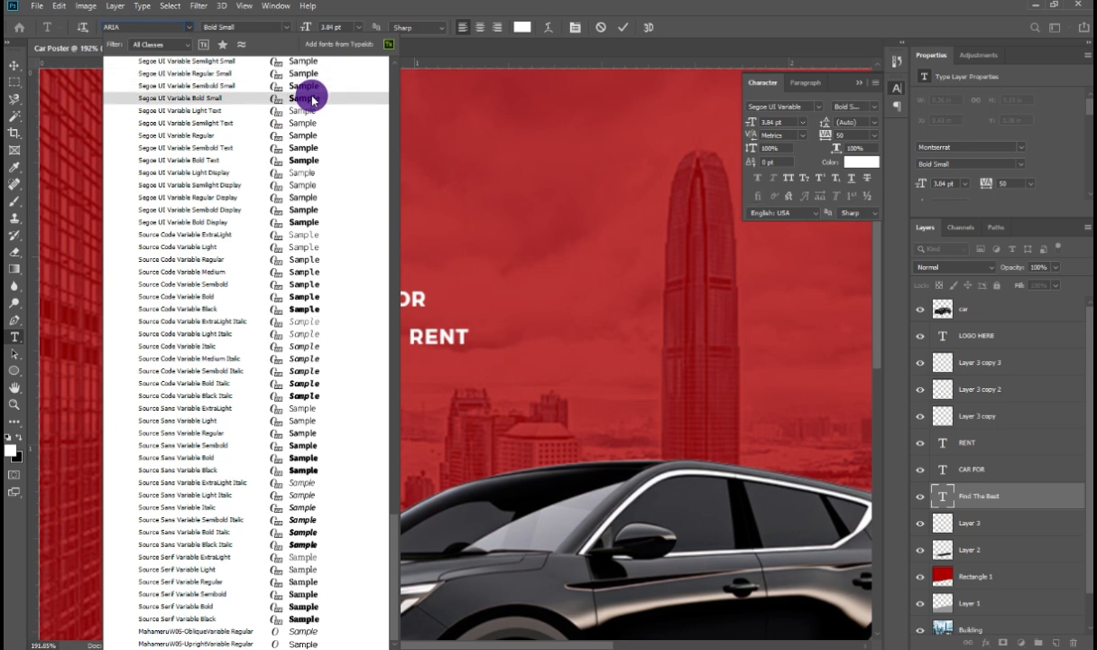
click(313, 101)
click(7, 70)
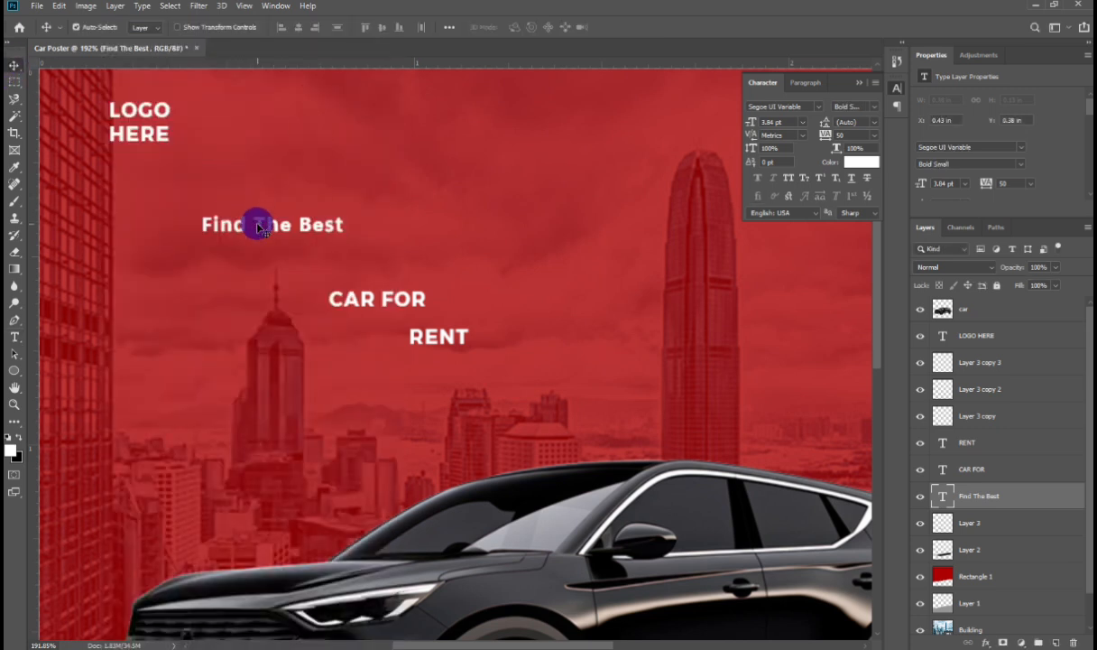
Step: Move the 'Find The Best' text upward and scale it up to about 12 pt
drag(257, 223, 326, 193)
key(Return)
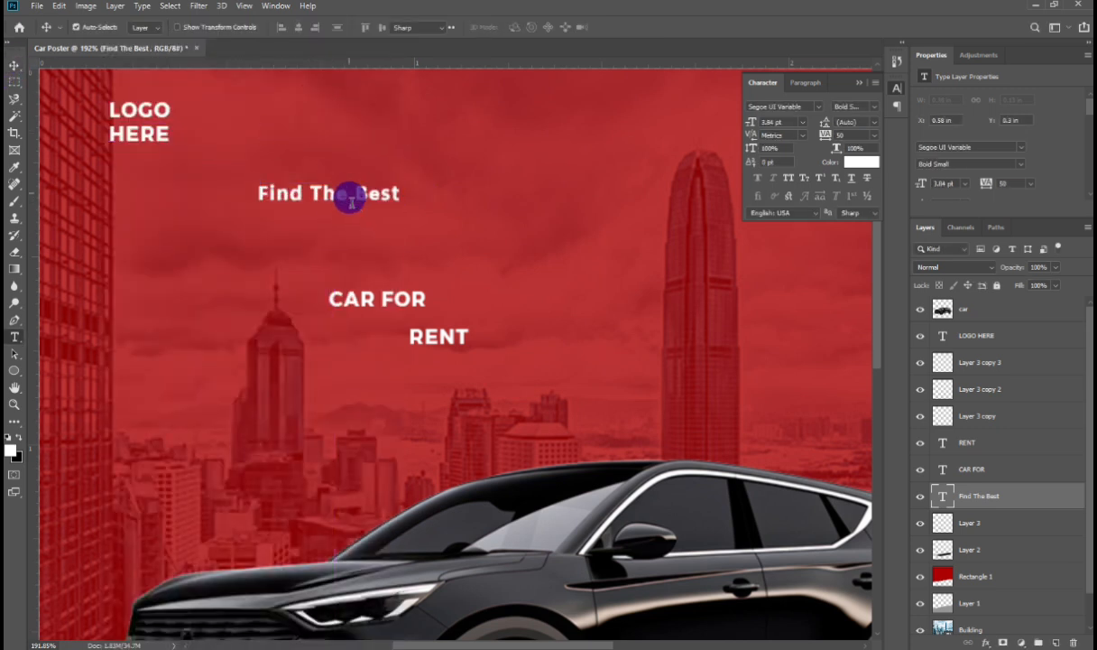
key(ctrl+t)
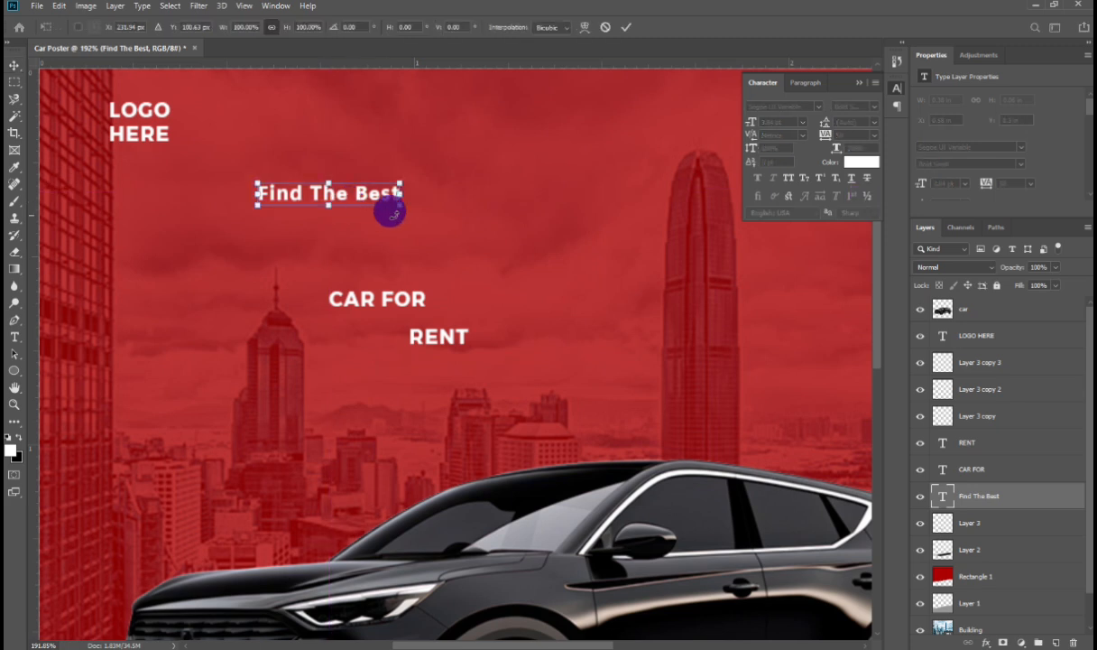
drag(387, 211, 693, 318)
key(Return)
Step: Set the tracking of the 'Find The Best' text to -50
double_click(519, 219)
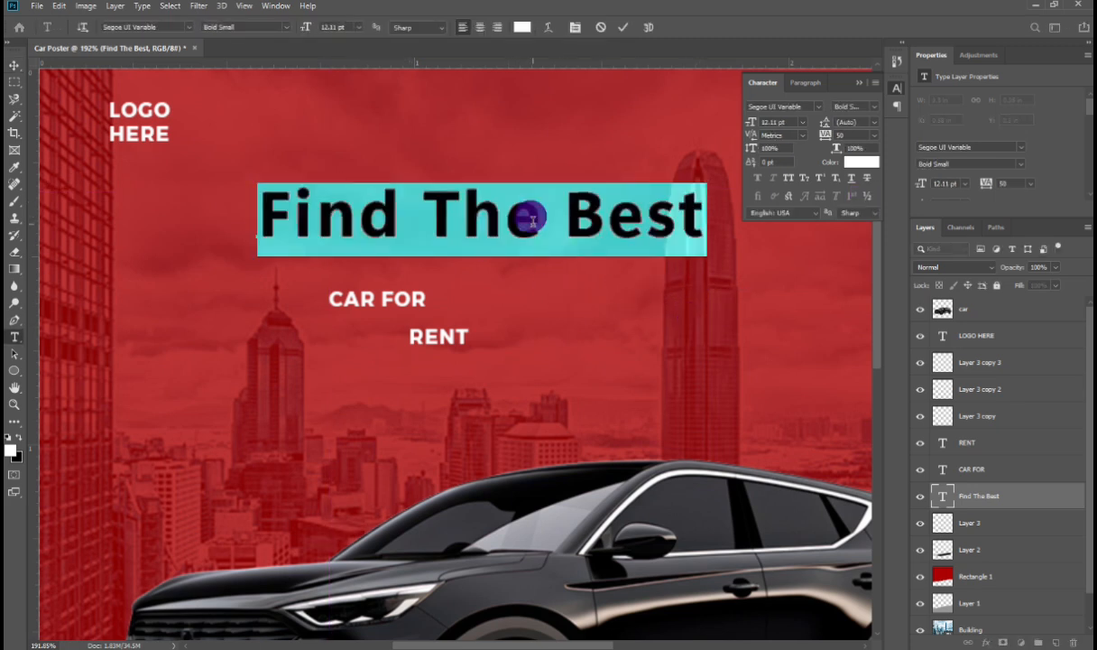
drag(859, 134, 806, 137)
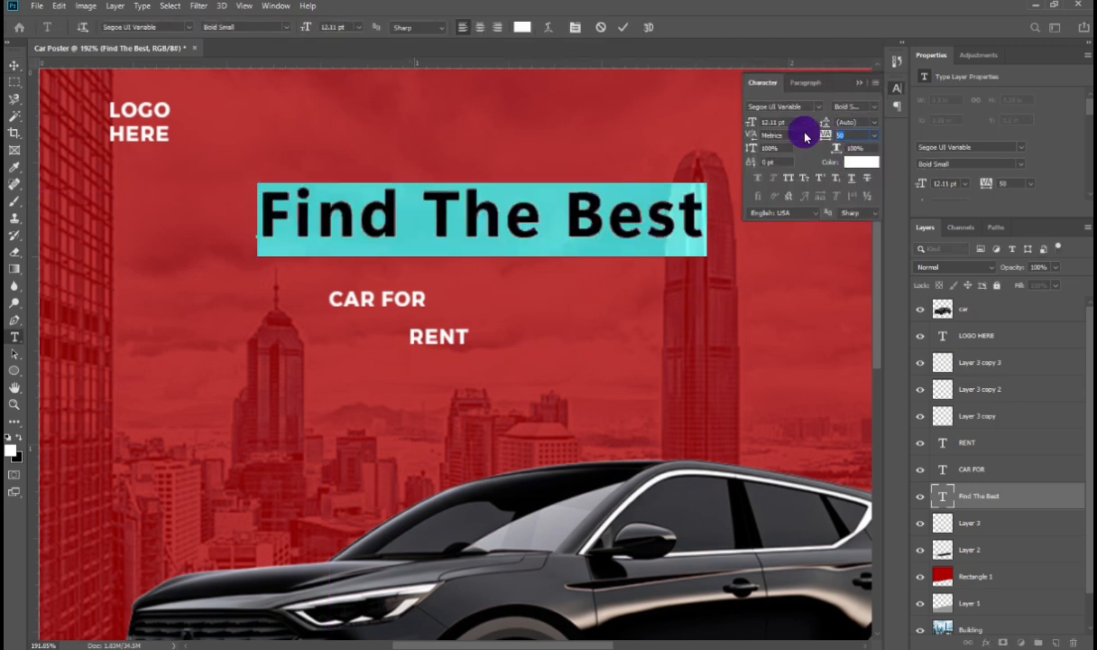
scroll(806, 137, down, 9)
scroll(806, 138, up, 1)
click(415, 231)
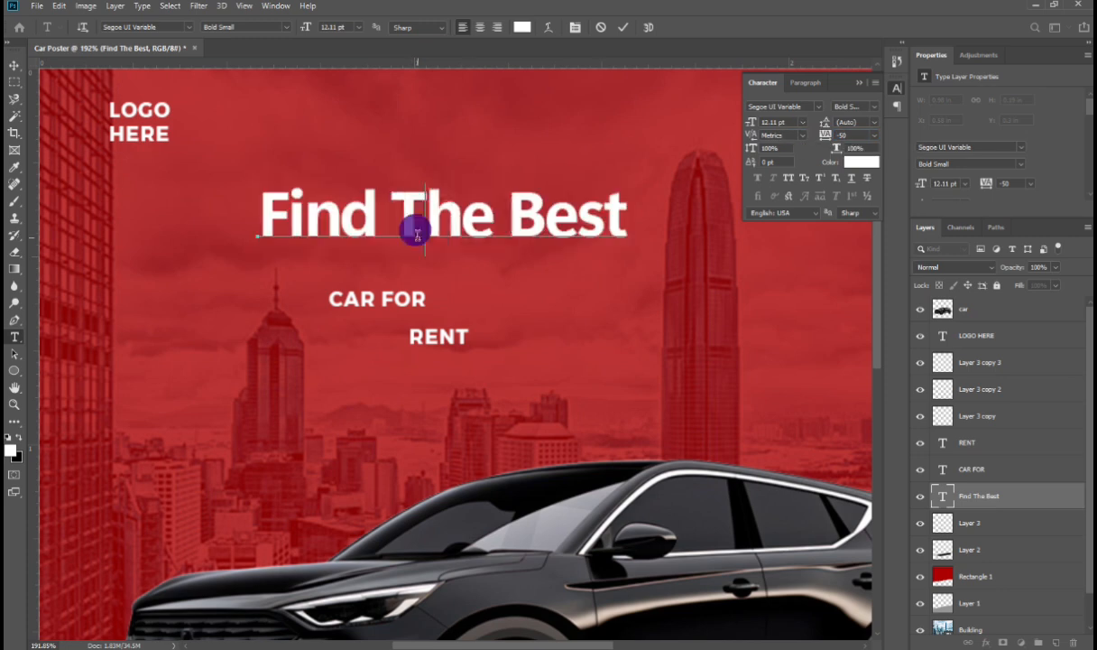
Step: Change the 'Find The Best' text font to Arial CE MT Black
key(ctrl+a)
click(189, 28)
scroll(343, 201, up, 5)
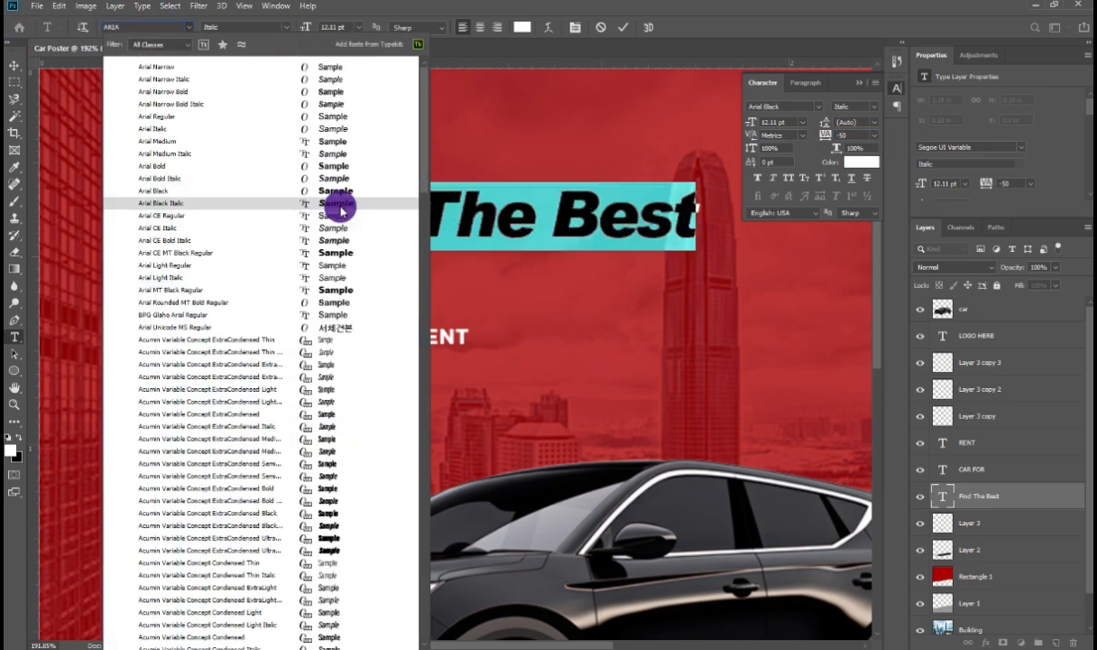
click(317, 244)
Step: Move 'CAR FOR' up just under the headline and scale 'Find The Best' narrower
click(15, 65)
drag(372, 295, 304, 247)
ctrl+click(403, 230)
key(ctrl+t)
drag(694, 217, 551, 221)
key(Return)
Step: Copy the Arial CE MT Black font name from 'Find The Best' and apply it to the 'CAR FOR' text
double_click(298, 253)
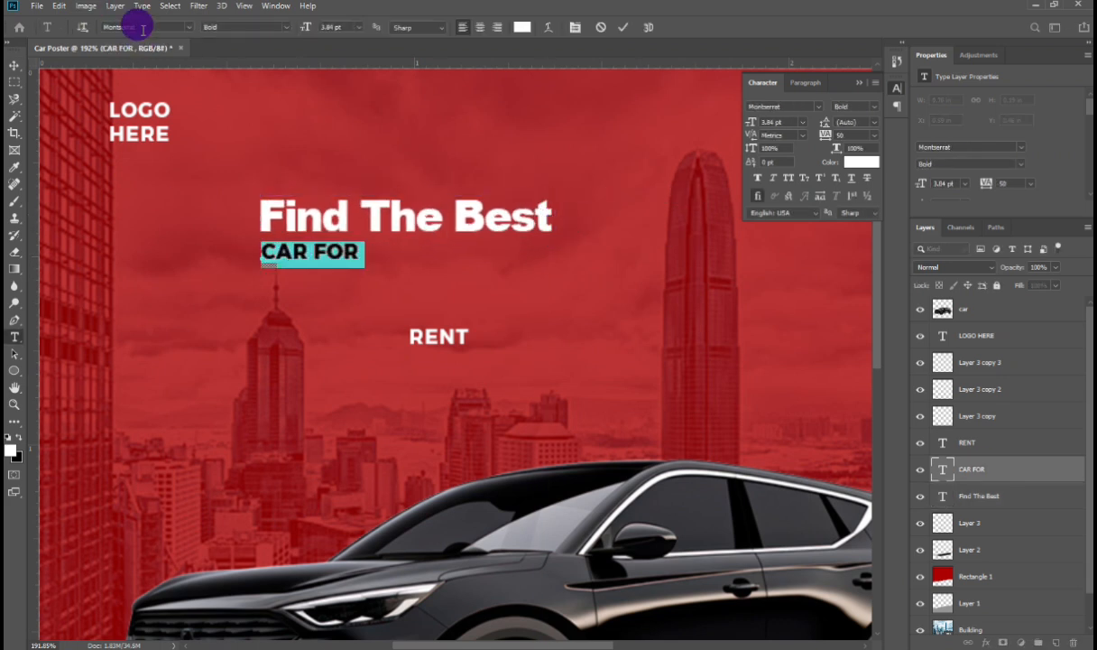
click(296, 215)
key(ctrl+a)
click(161, 28)
key(ctrl+c)
click(188, 231)
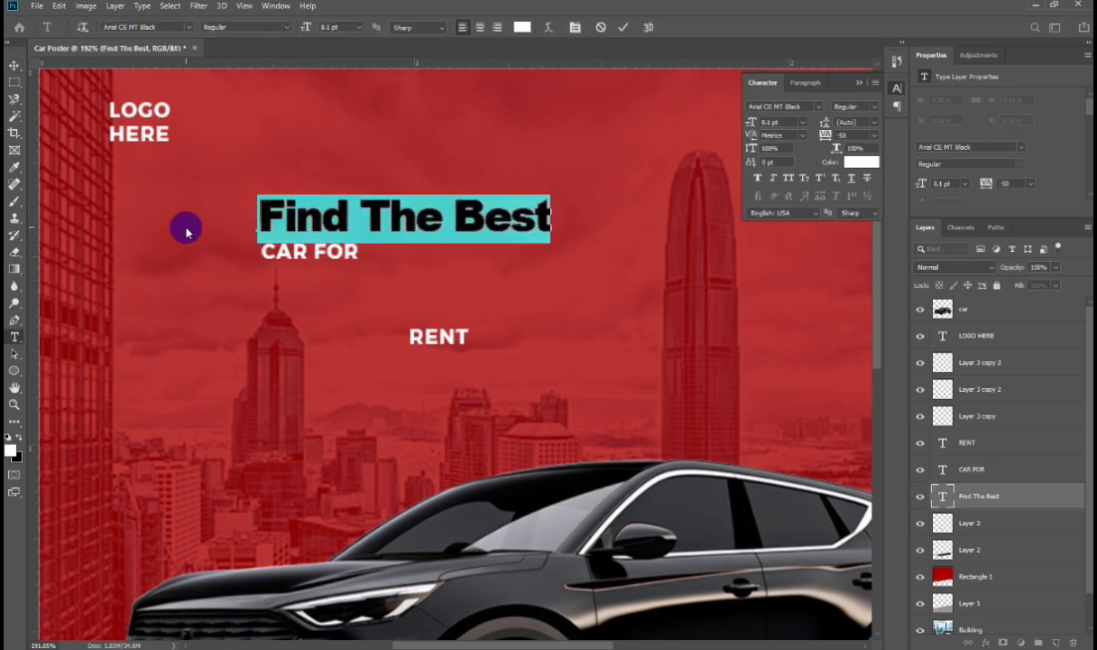
click(322, 259)
double_click(312, 247)
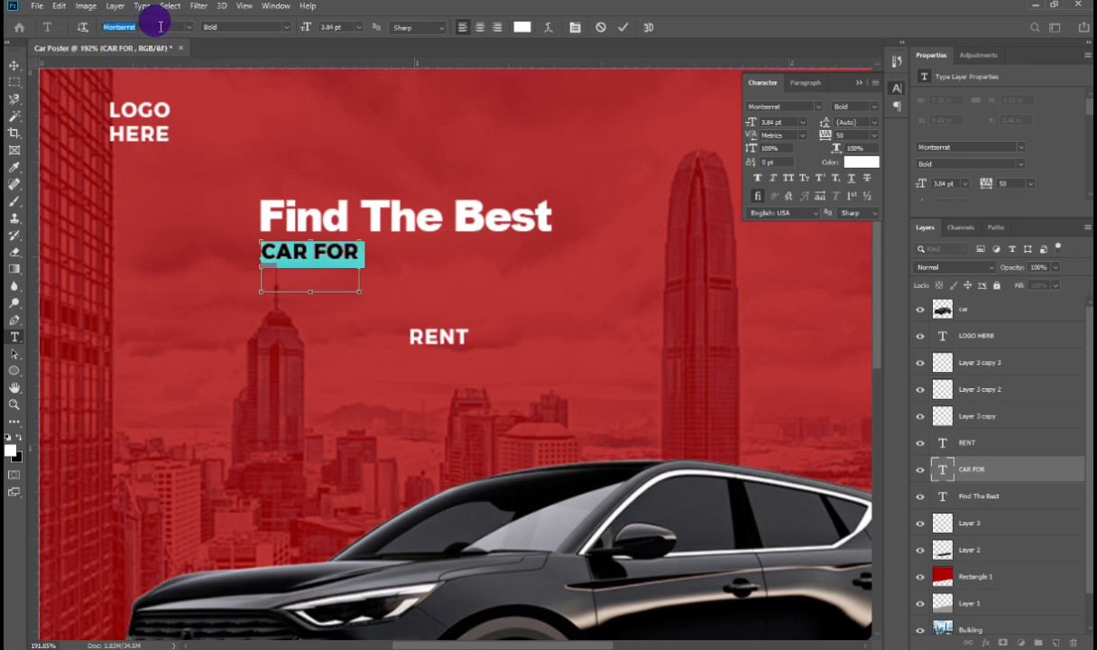
key(ctrl+v)
click(222, 67)
click(15, 66)
key(ctrl+t)
key(Return)
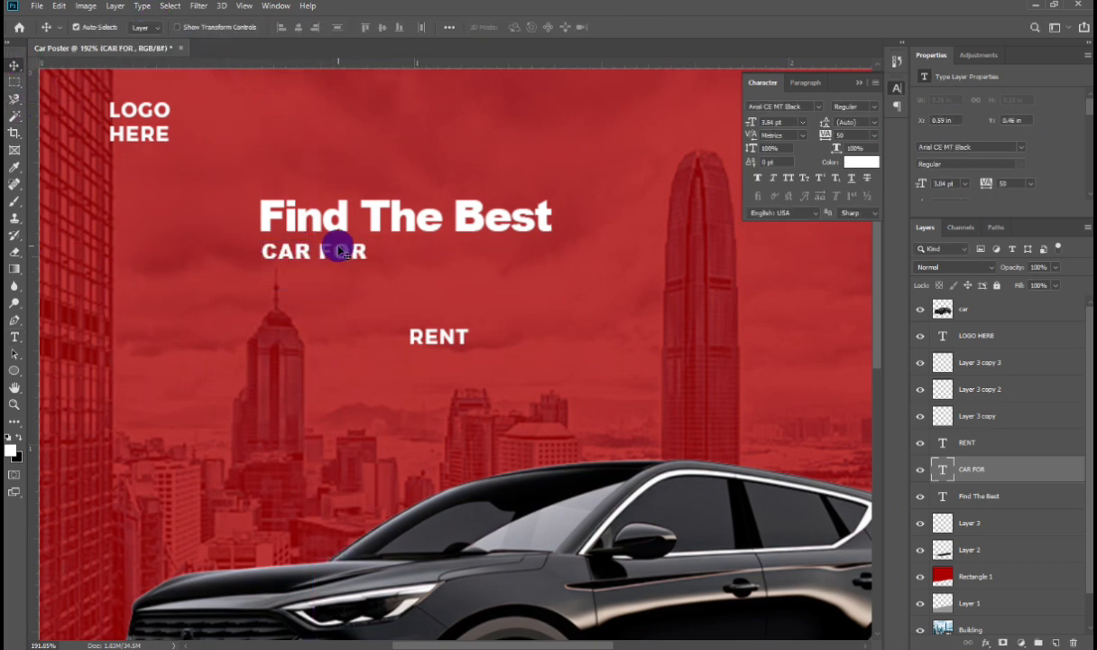
Step: Scale 'CAR FOR' up to about 10.9 pt so it spans the headline's width
double_click(338, 251)
click(345, 268)
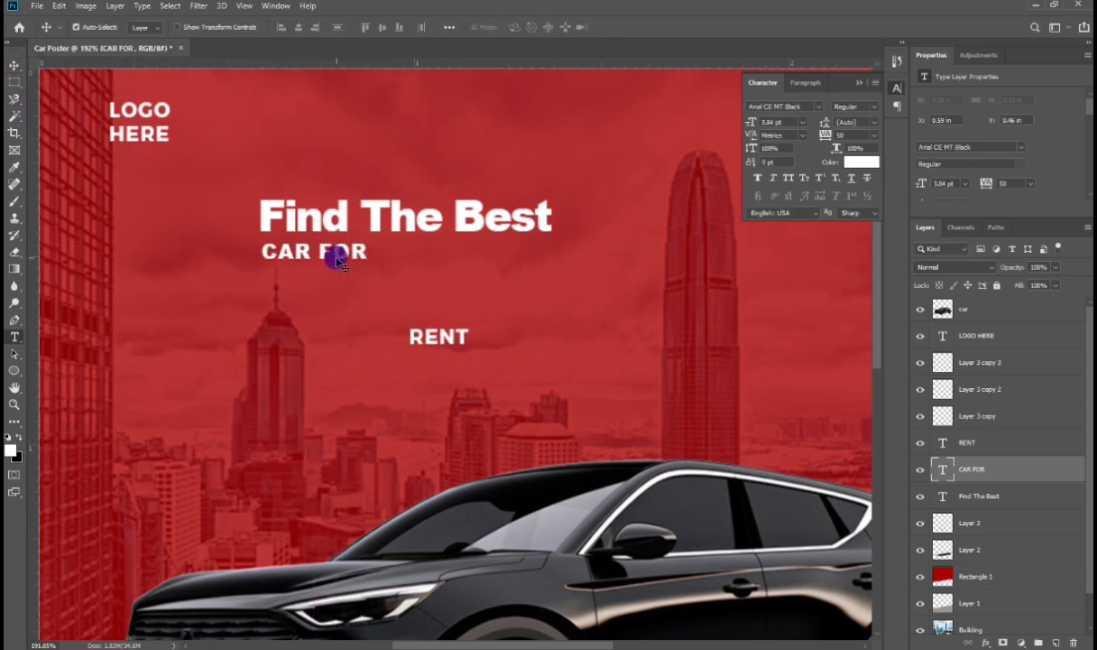
double_click(336, 257)
click(305, 276)
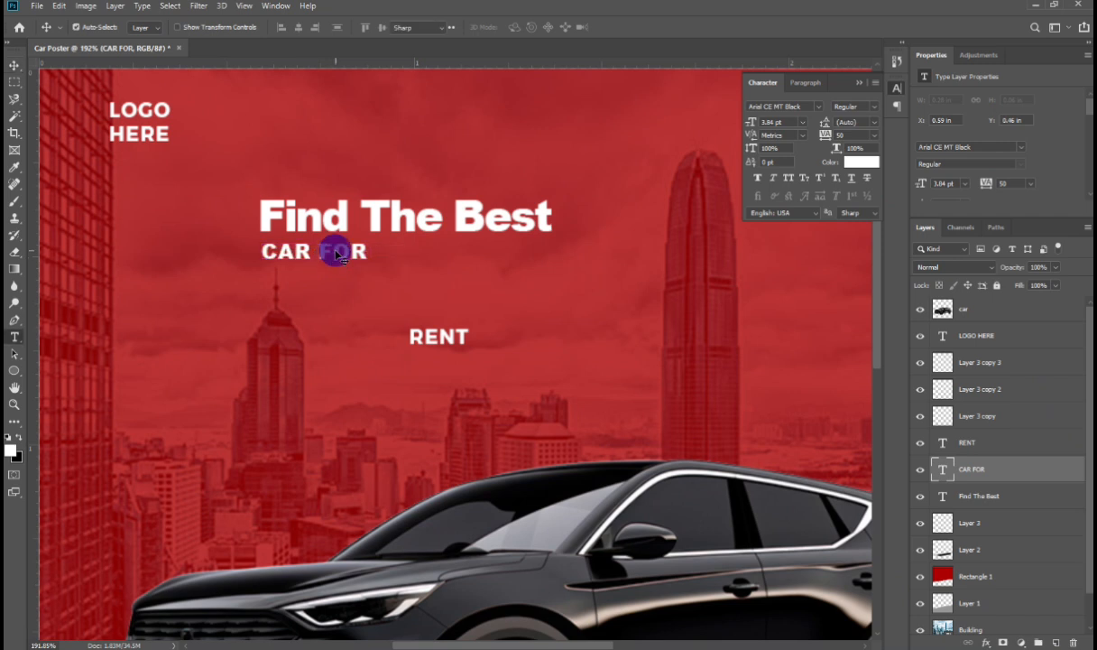
triple_click(339, 252)
click(289, 226)
key(ctrl+t)
drag(364, 258, 555, 285)
scroll(537, 285, up, 1)
drag(261, 283, 292, 309)
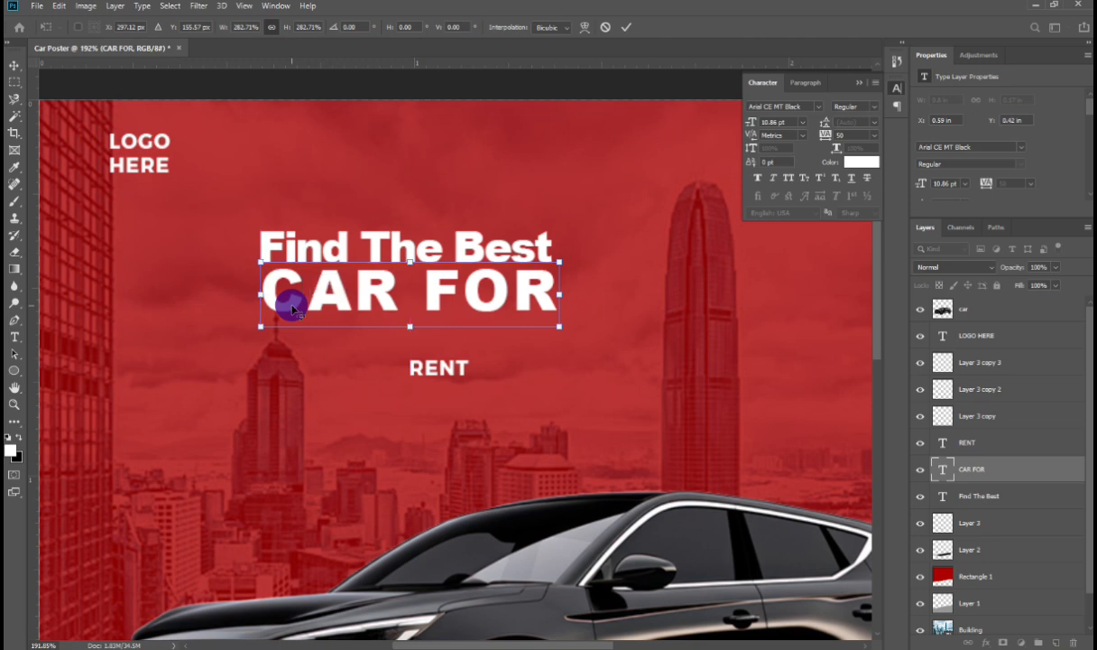
key(Return)
Step: Move 'RENT' under 'CAR FOR' and scale it up to about 19 pt to match the headline width
drag(420, 373, 270, 341)
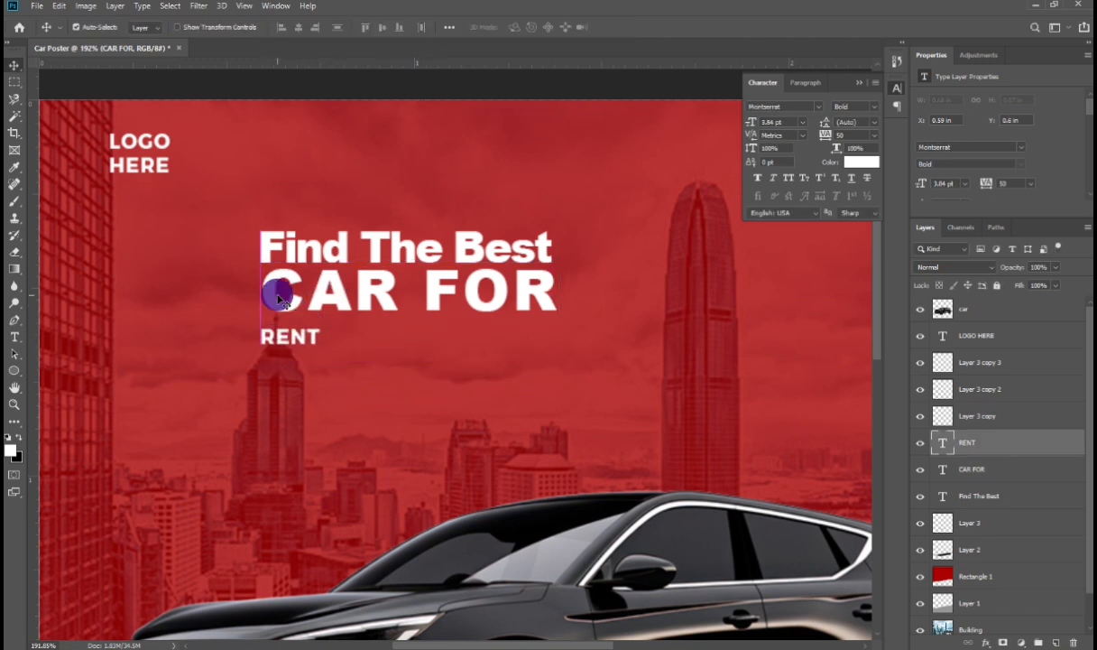
drag(268, 293, 265, 296)
click(305, 344)
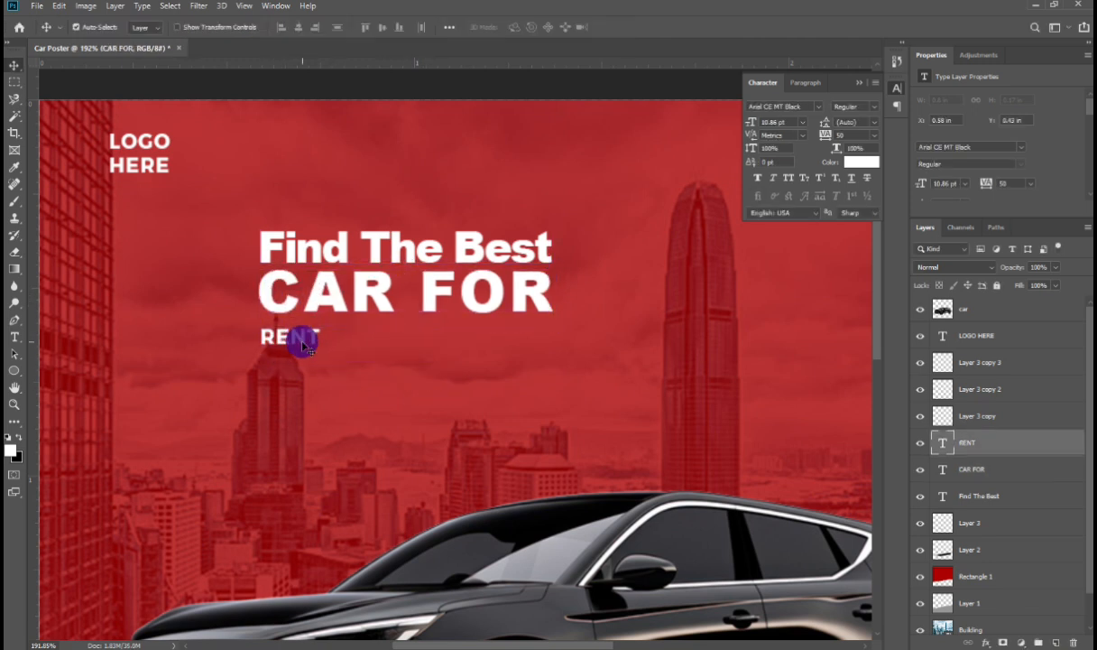
key(ctrl+t)
drag(322, 351, 553, 468)
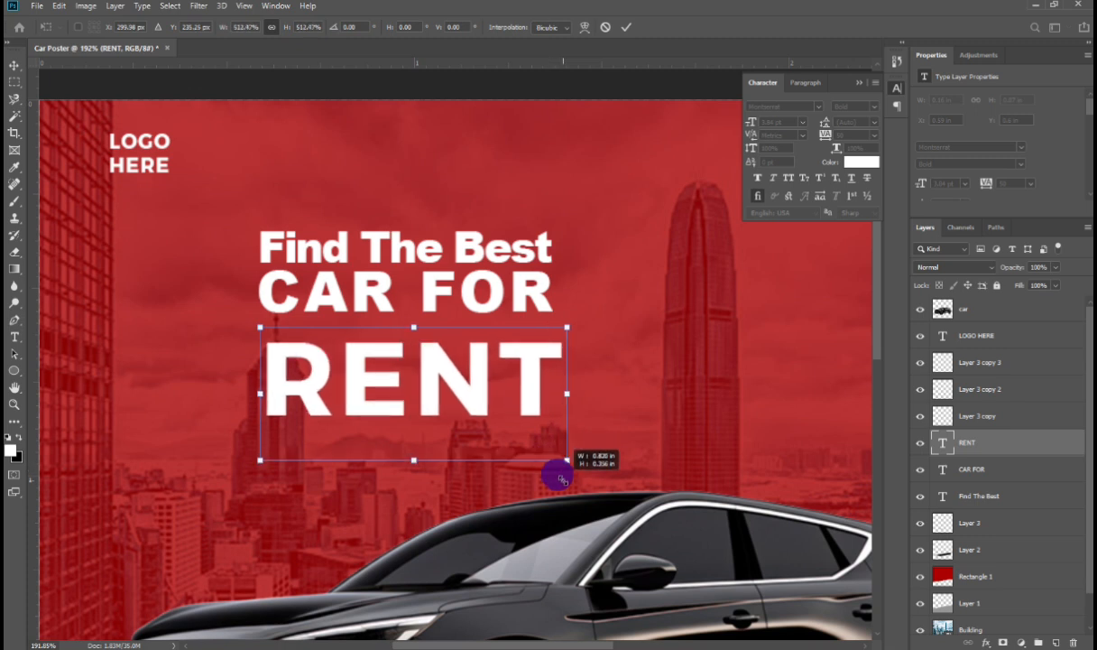
mouse_move(312, 385)
mouse_down()
mouse_move(299, 368)
mouse_move(311, 372)
mouse_up()
drag(559, 379, 552, 375)
drag(342, 363, 341, 358)
key(Return)
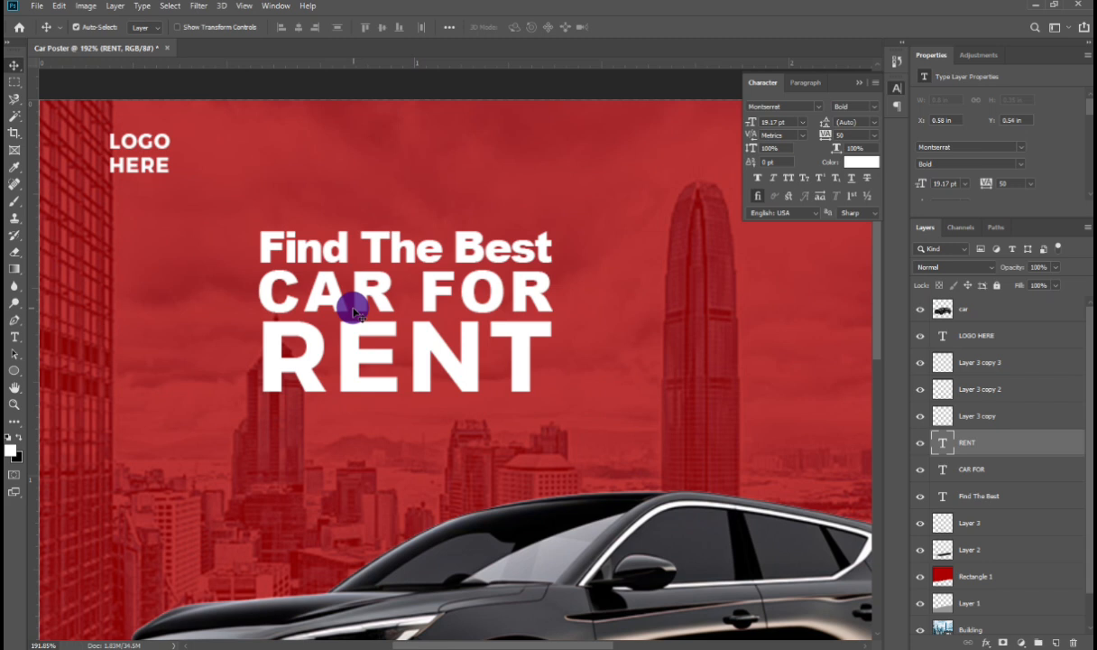
Step: Add a tagline text 'Make Your Ride Better' below the headline
key(t)
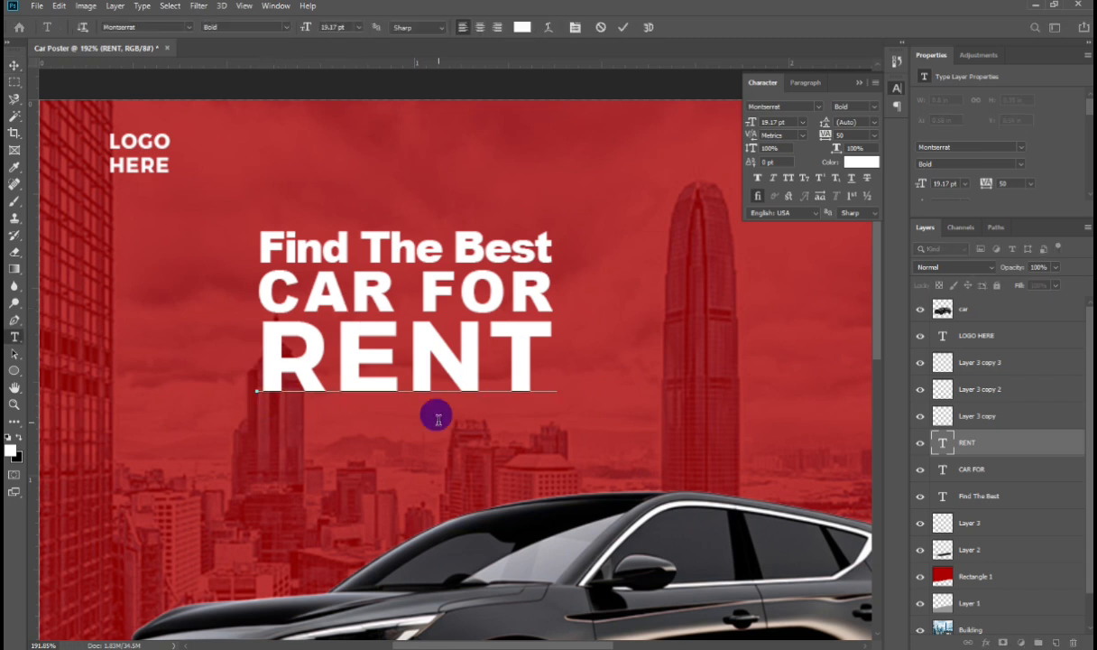
click(420, 423)
text(mAL)
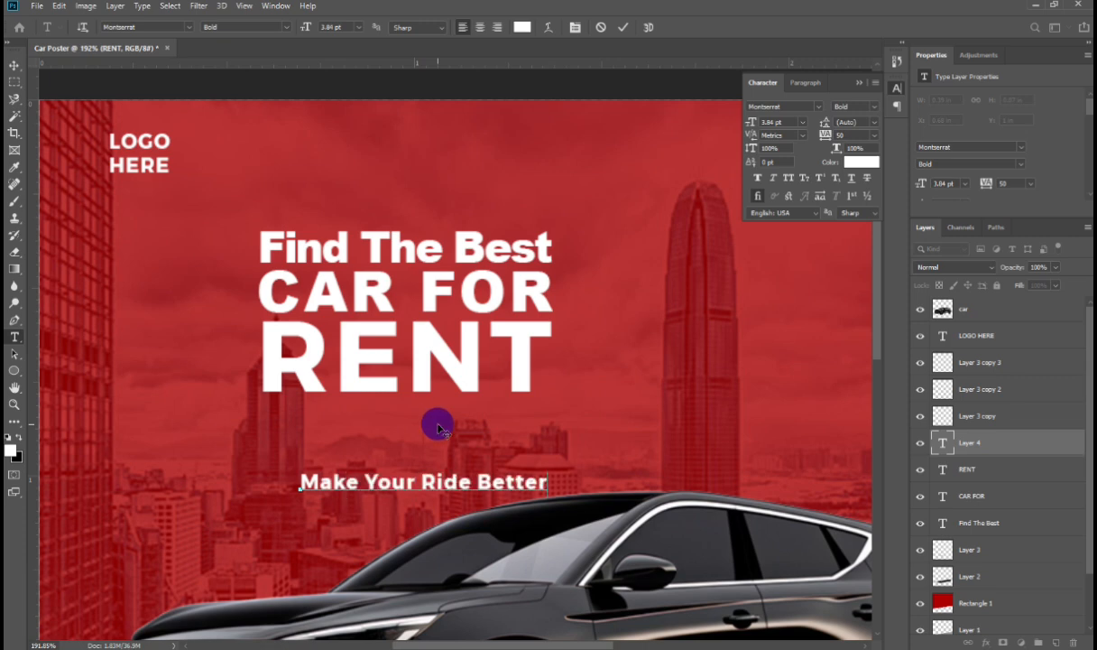
Step: Change the tagline font to Segoe UI Variable Light Small and scale it down to about 1.9 pt
key(ctrl+a)
click(142, 26)
text(aria)
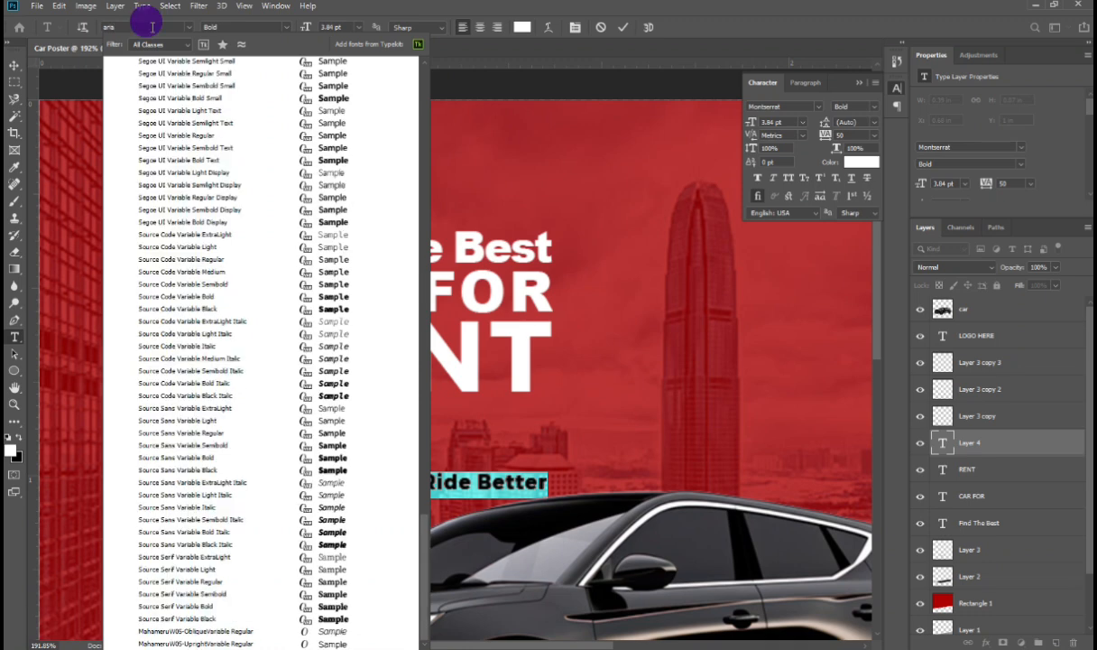
text(l)
scroll(271, 72, up, 3)
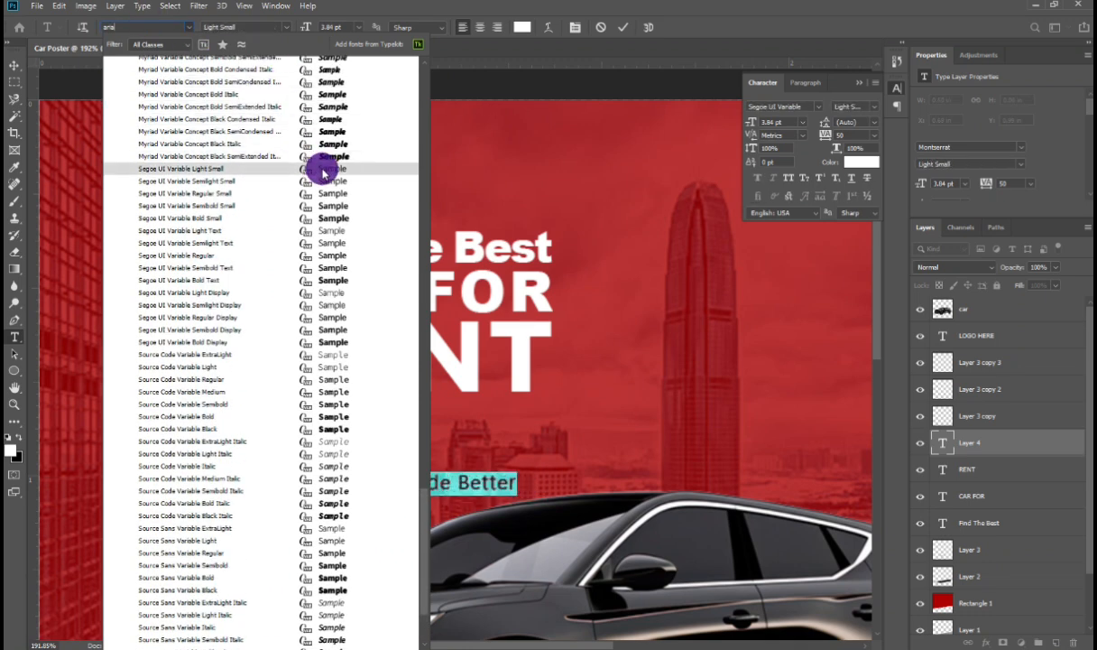
click(323, 171)
key(ctrl+Return)
key(ctrl+t)
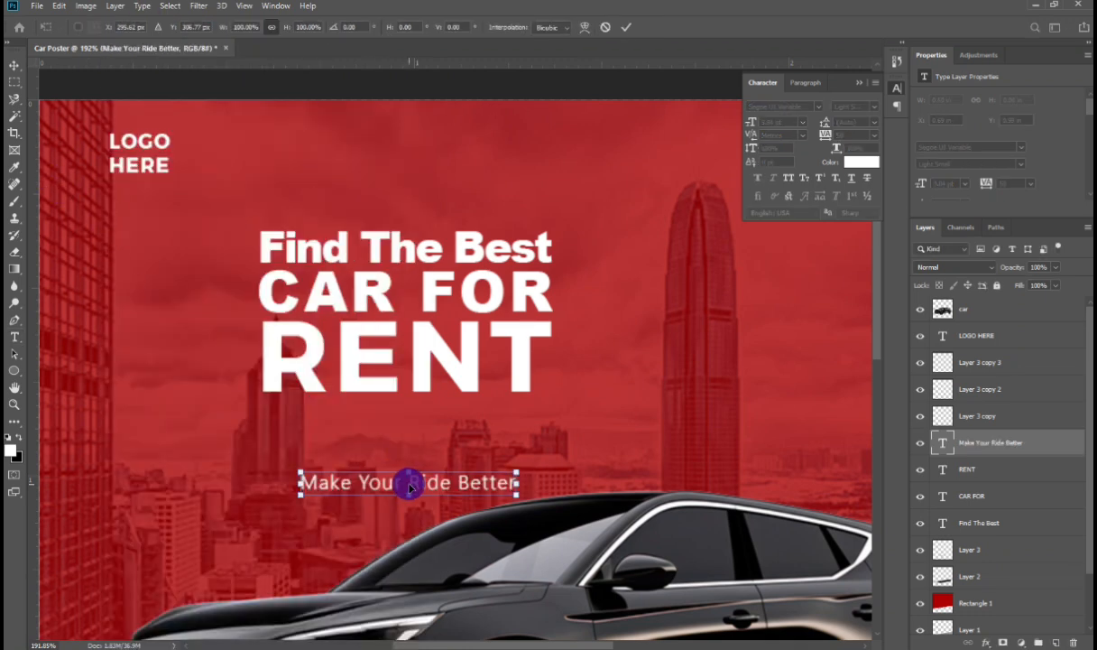
drag(411, 487, 373, 418)
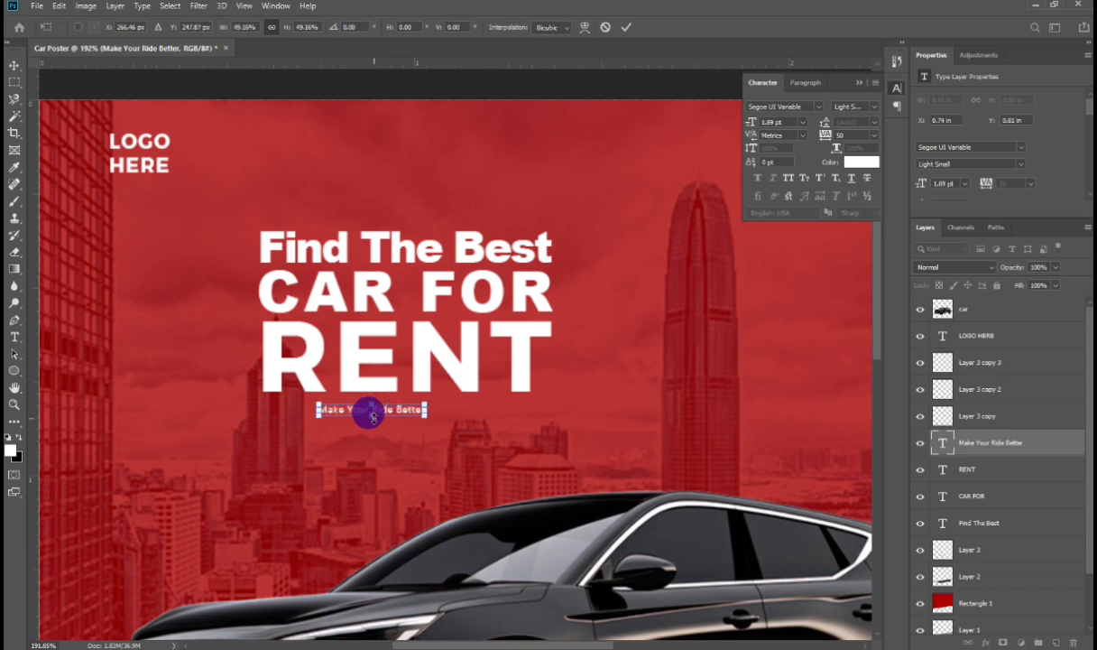
key(Return)
Step: Set the tagline's tracking to 870
double_click(383, 408)
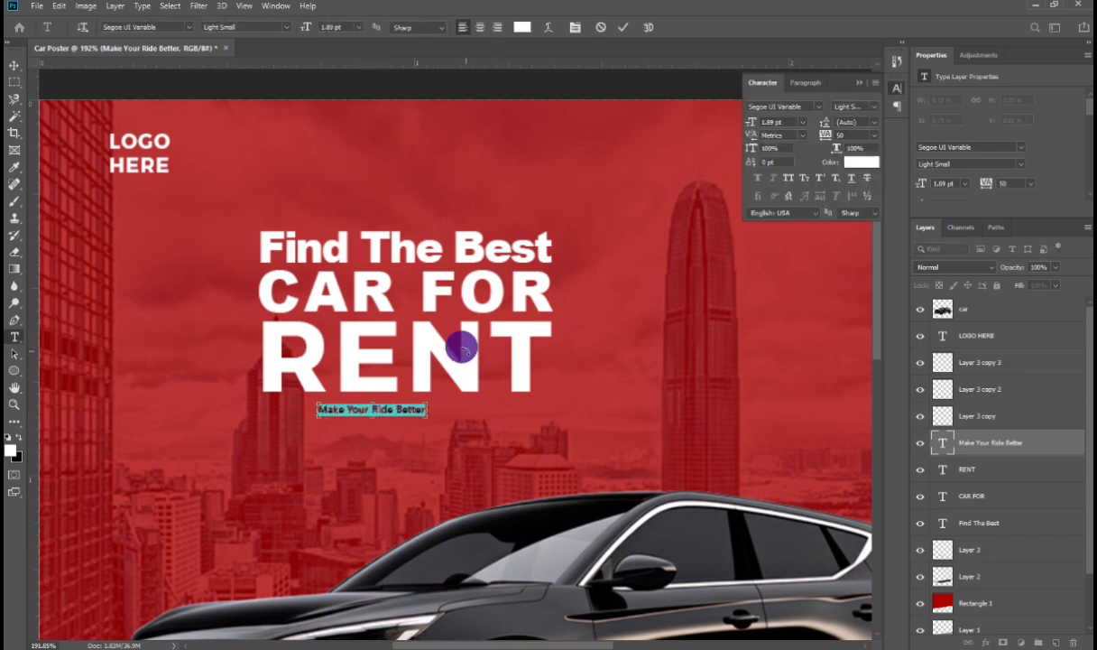
click(840, 135)
text(110)
key(Return)
key(shift+Up)
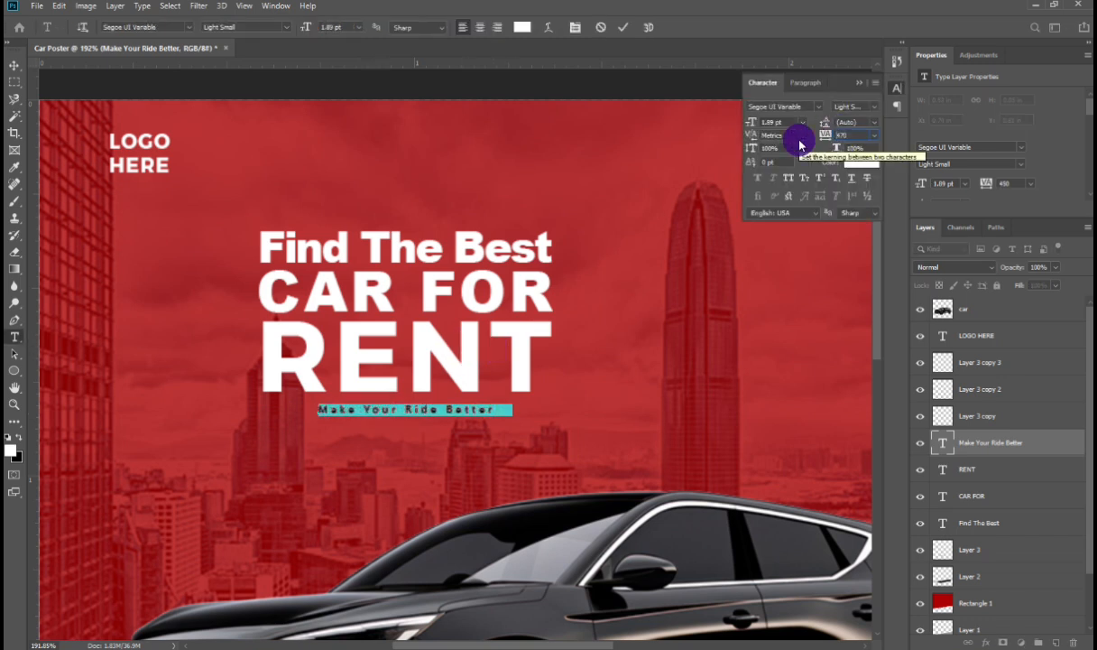
key(shift+Up)
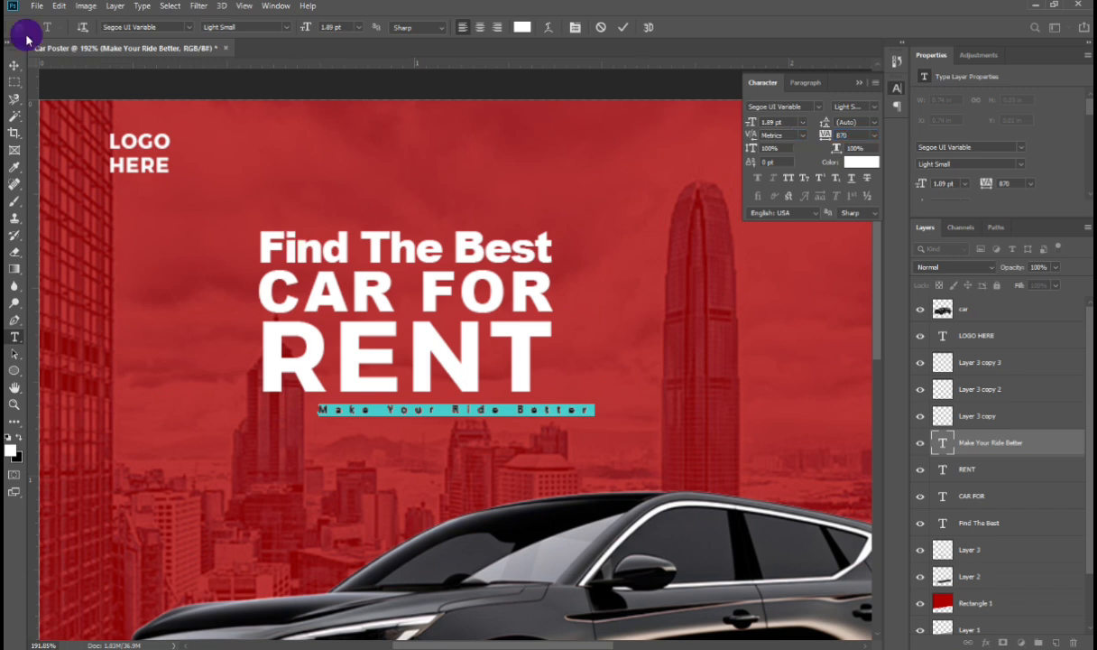
Step: Align the tagline left under 'RENT' and stretch it to about 2.15 pt
click(13, 64)
drag(363, 392, 299, 402)
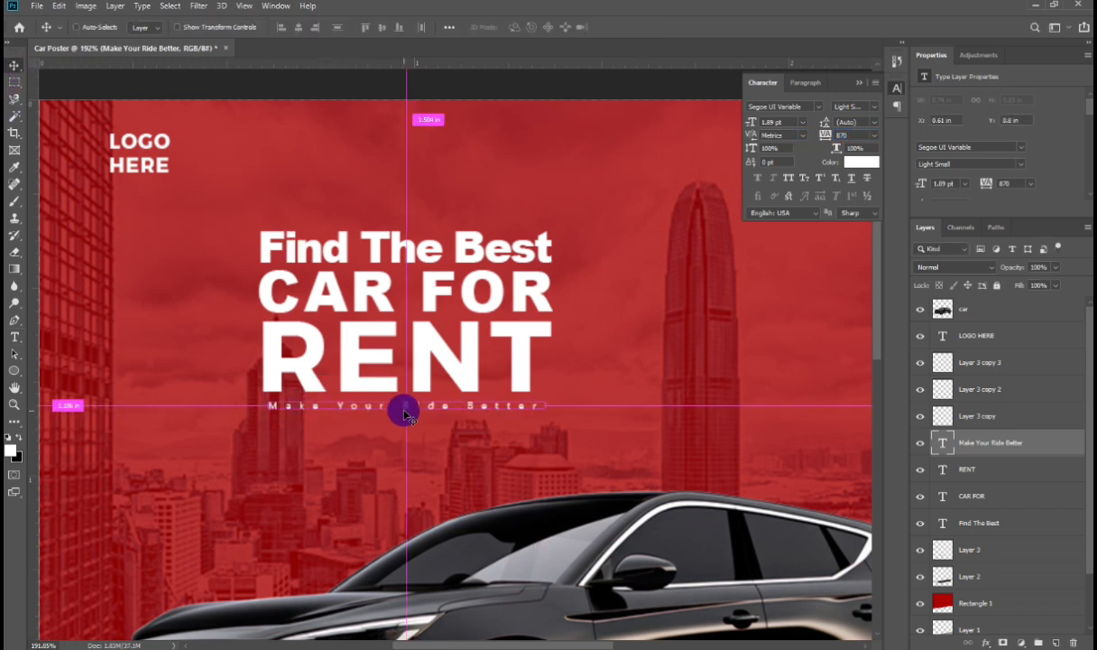
key(ctrl+t)
drag(539, 412, 574, 411)
key(Return)
Step: Reduce the tagline's tracking to 770 and fit the poster in the window
double_click(544, 405)
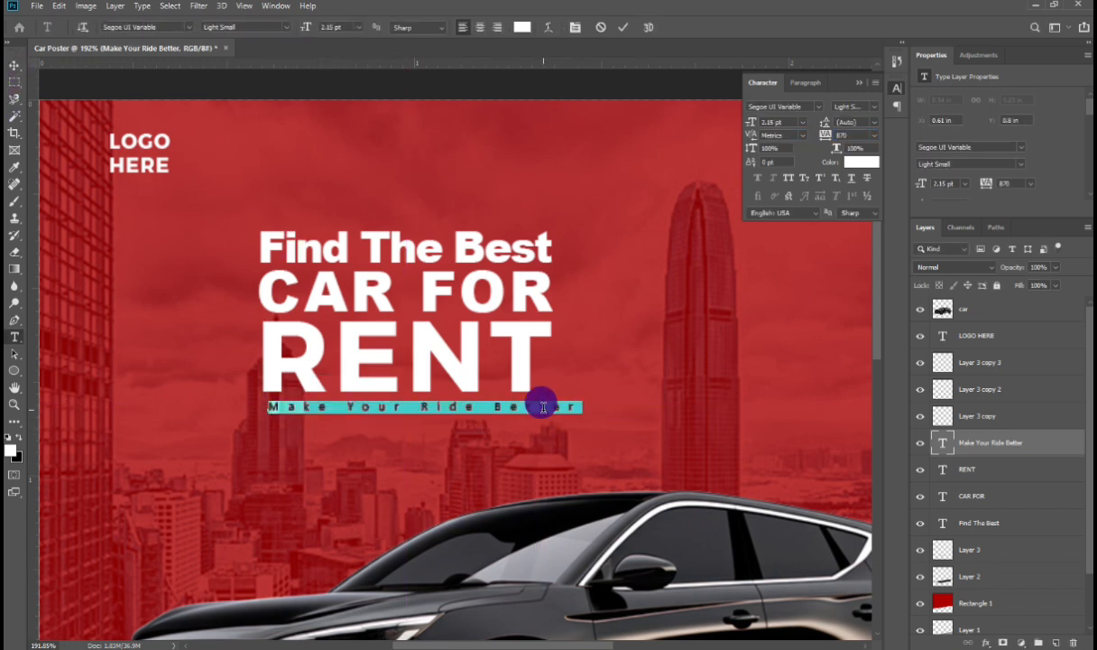
click(841, 134)
key(shift+Down)
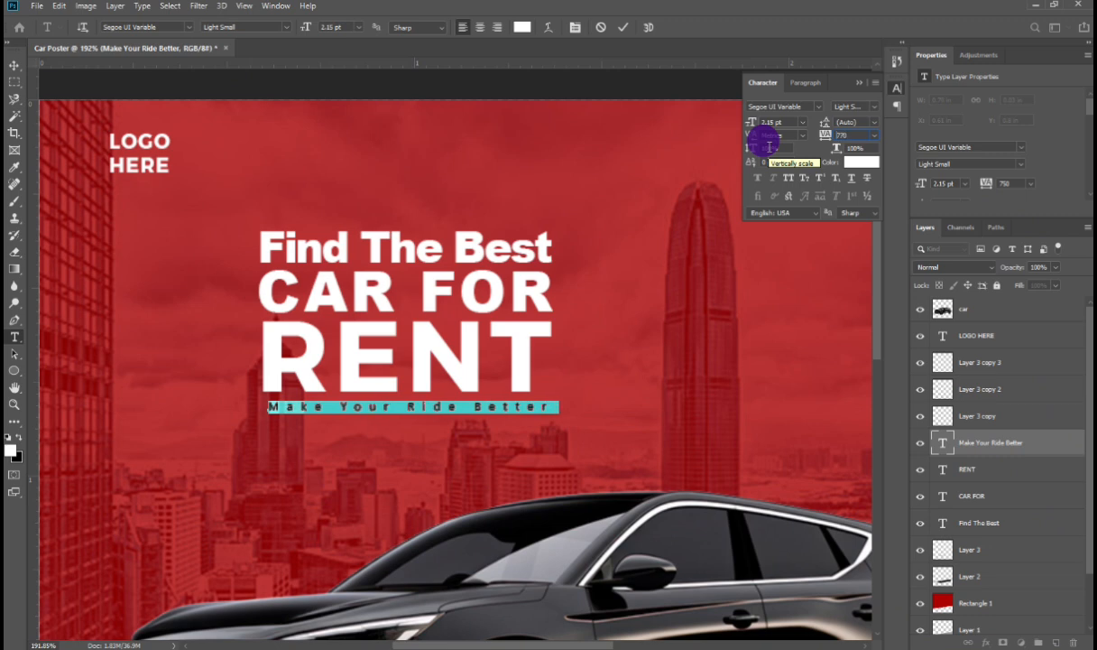
key(ctrl+Return)
key(ctrl+t)
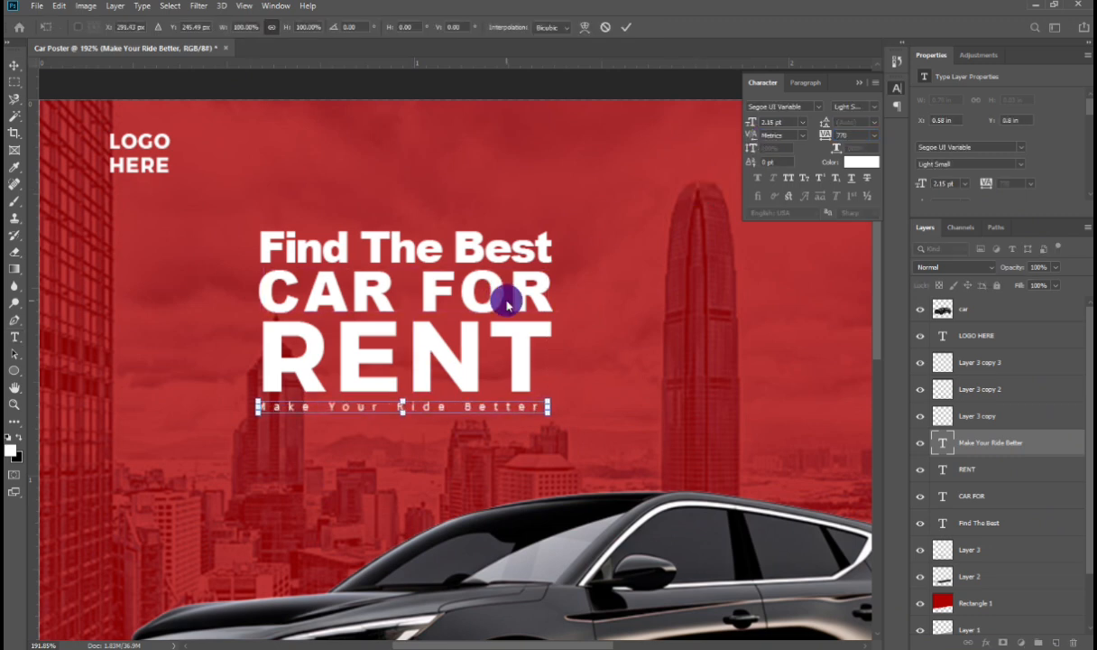
key(Return)
key(ctrl+0)
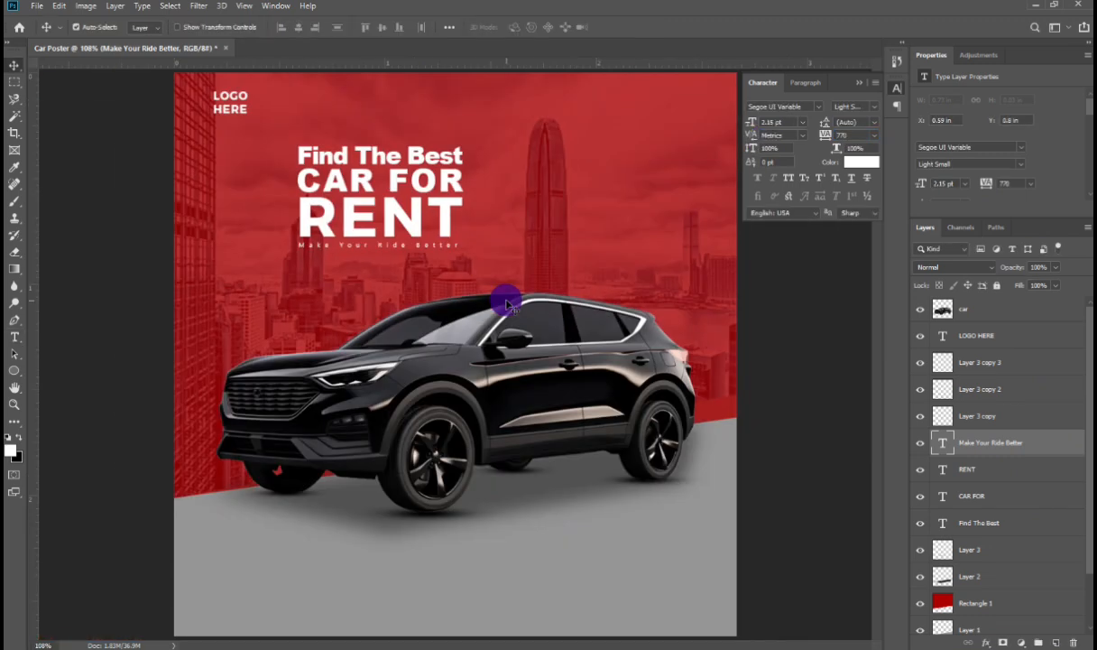
Step: Scale the four headline text layers up together and shift the text block left and down
shift+click(971, 522)
key(ctrl+t)
drag(461, 198, 522, 209)
drag(344, 176, 264, 207)
key(Return)
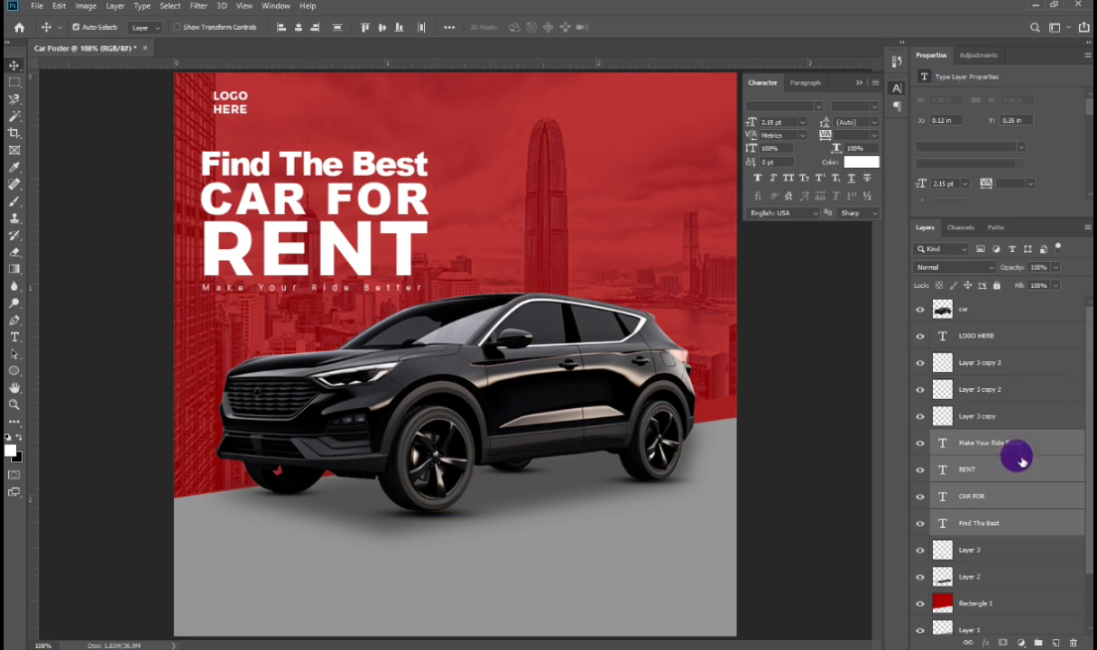
Step: Set the red rectangle layer to Normal blend mode at 100% opacity
click(934, 601)
click(953, 267)
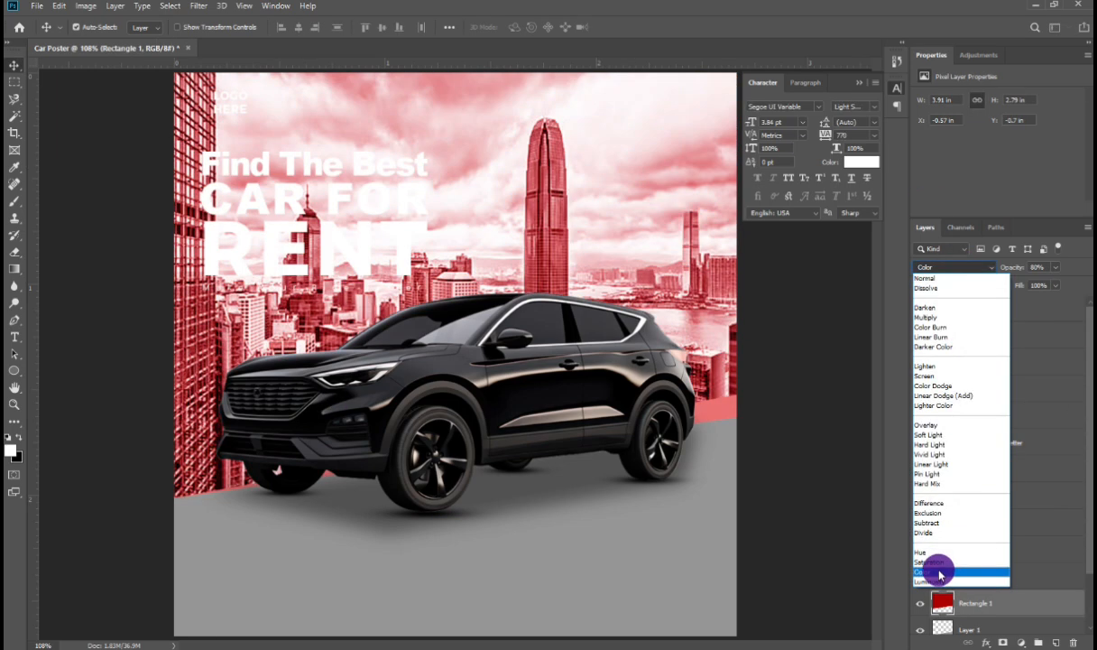
click(928, 278)
click(1004, 268)
text(100)
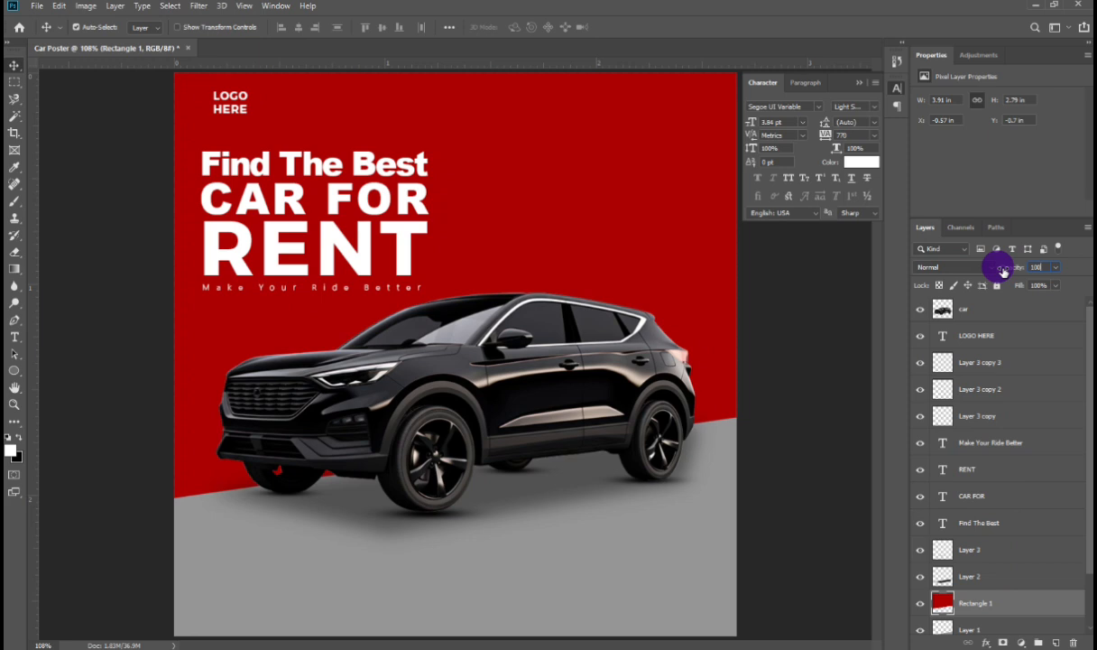
Step: Add a 'Follow Us Now' text line in the poster's lower-left corner with tracking 50
click(562, 400)
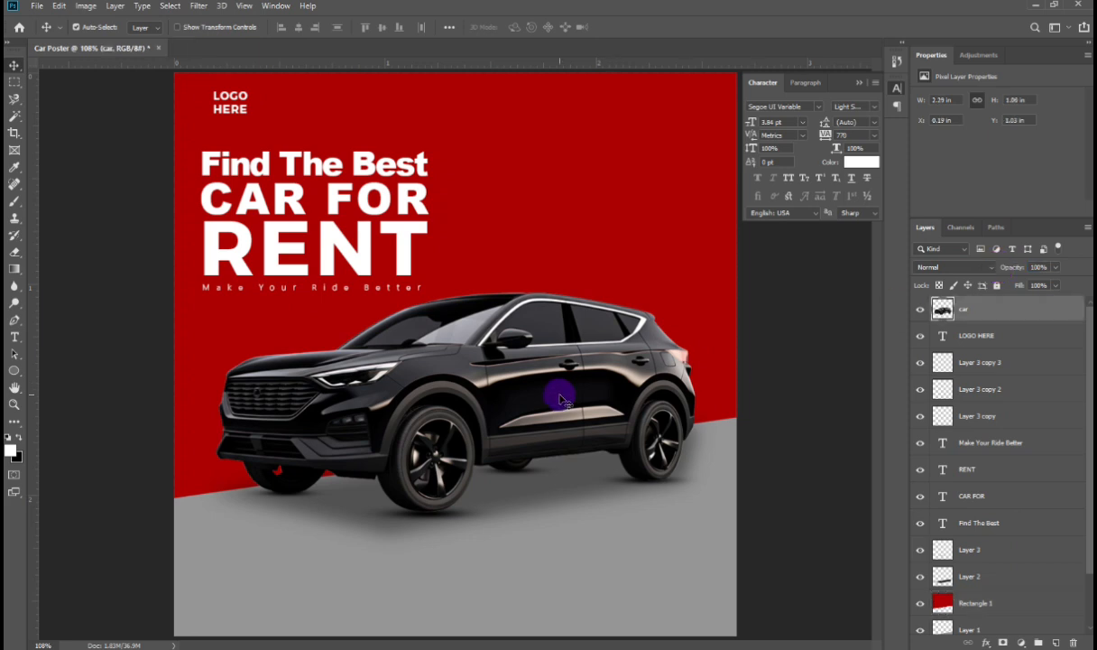
key(t)
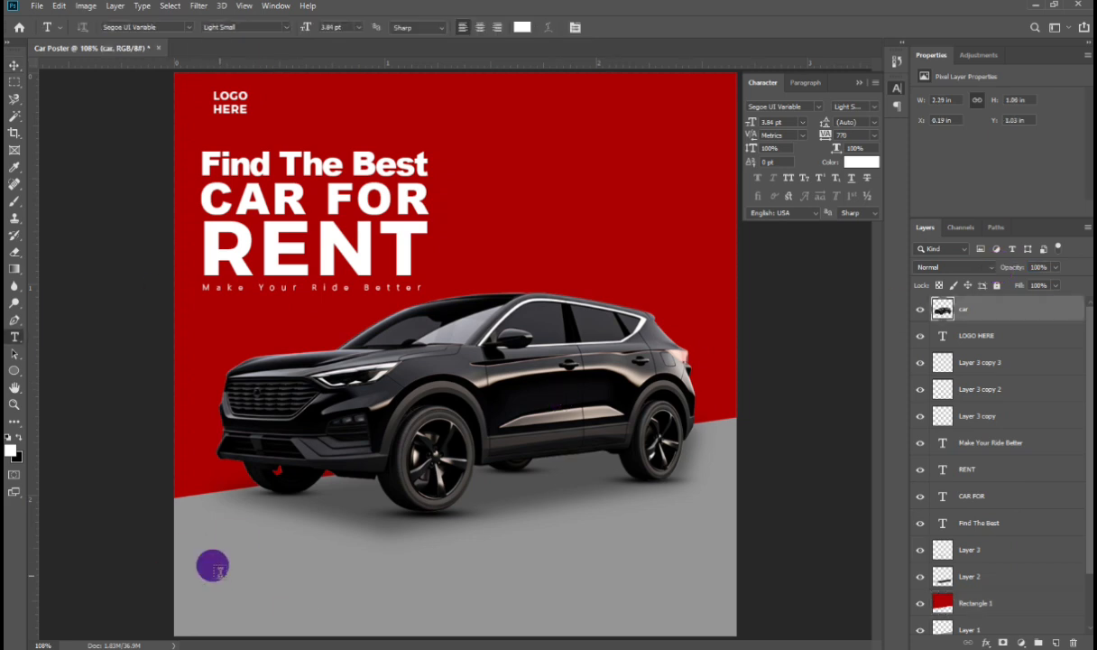
click(186, 612)
click(823, 137)
text(50)
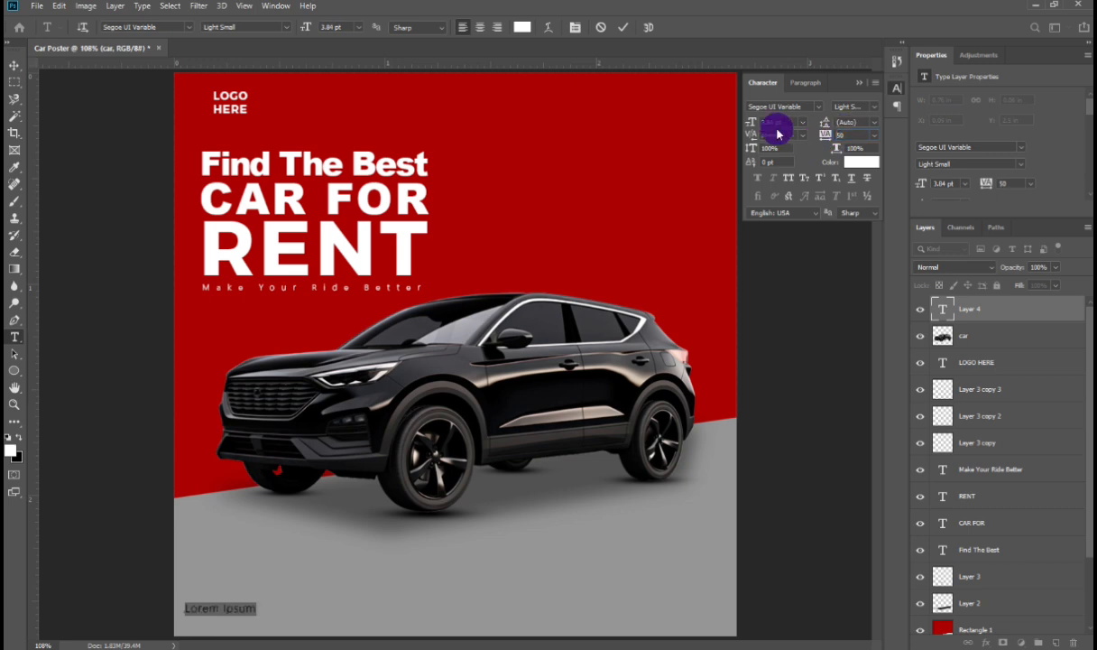
click(114, 27)
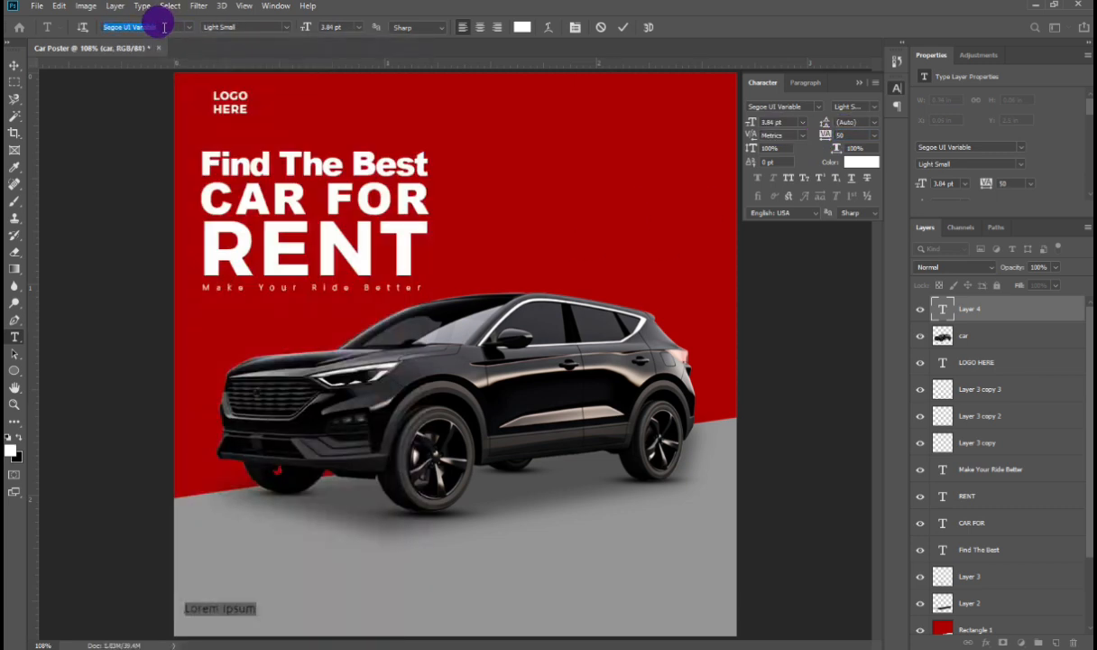
triple_click(214, 610)
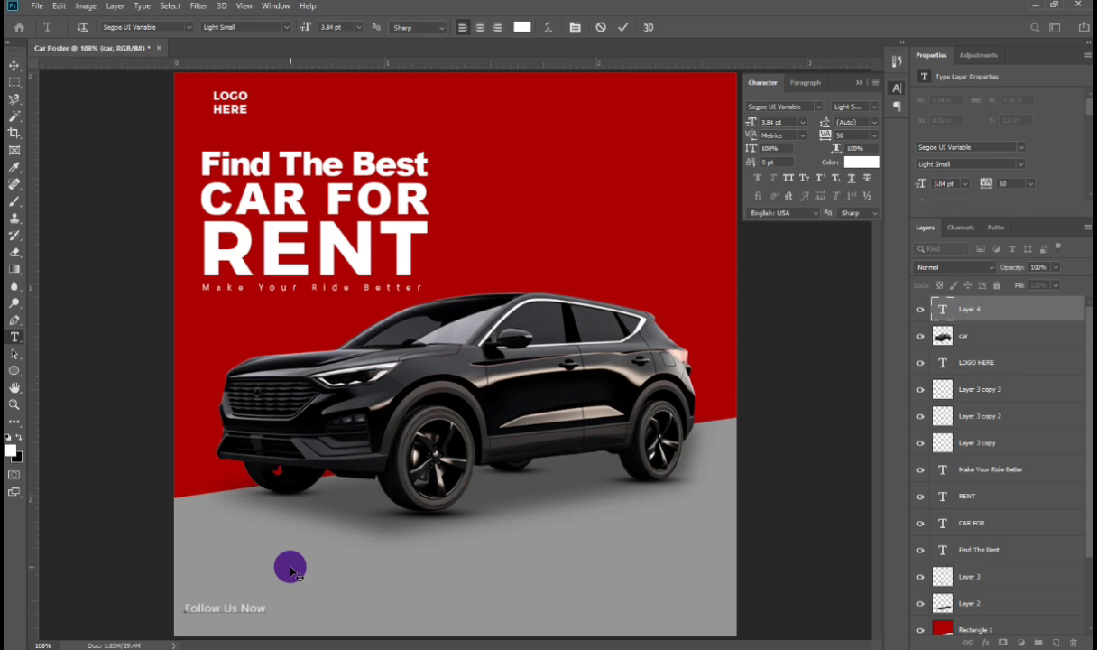
click(290, 570)
triple_click(215, 607)
key(BackSpace)
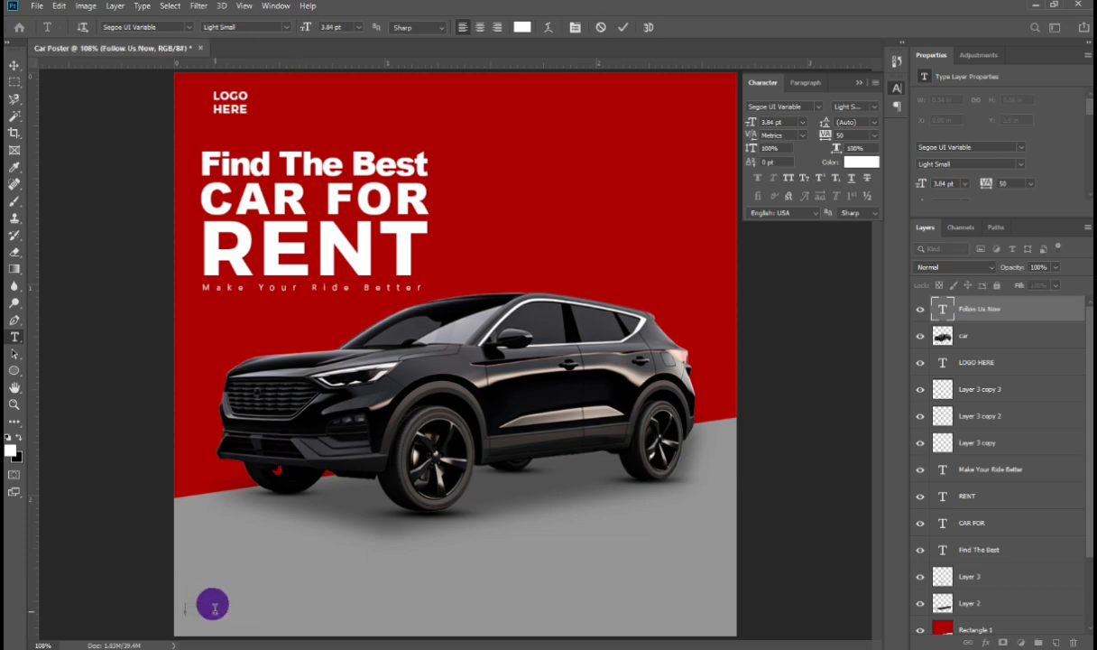
key(Escape)
Step: Place the 'Social Media post' image into the poster and delete the old 'Follow Us Now' text layer
click(37, 6)
click(110, 247)
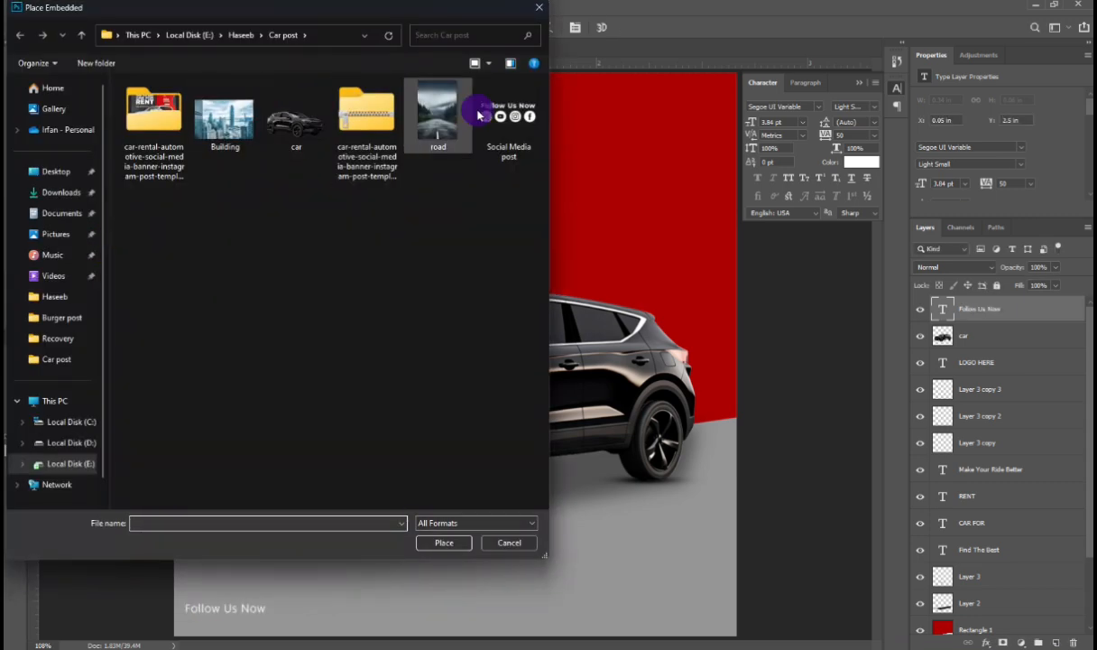
double_click(497, 110)
key(Return)
ctrl+click(214, 607)
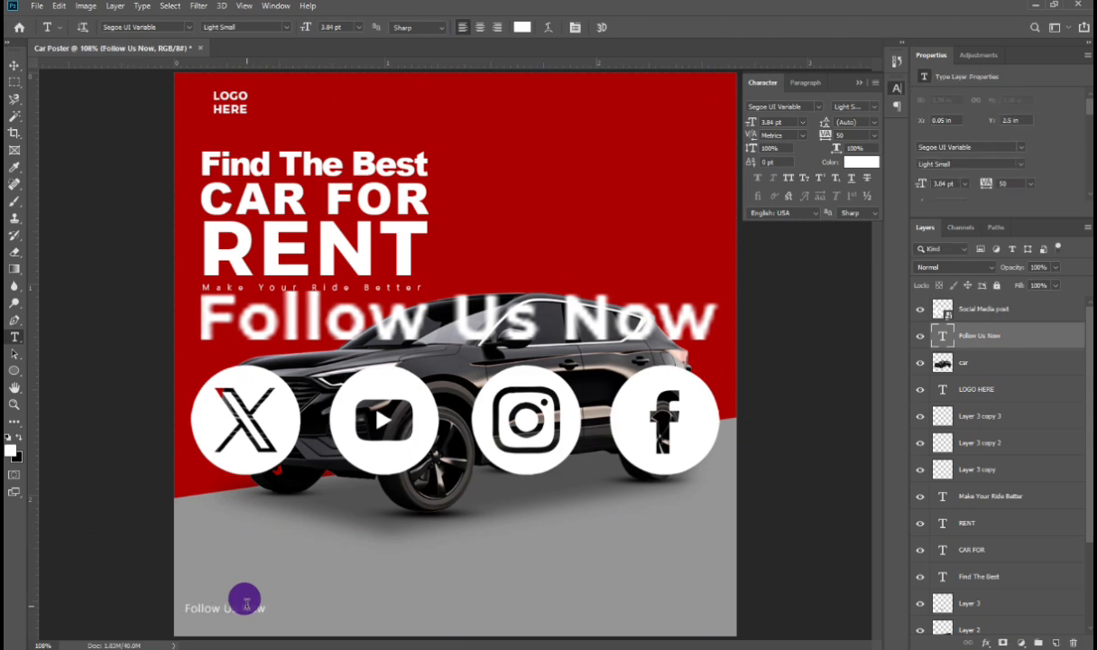
key(Delete)
Step: Scale the social media graphic down to a small block near the poster's bottom centre
click(13, 66)
click(274, 411)
key(ctrl+t)
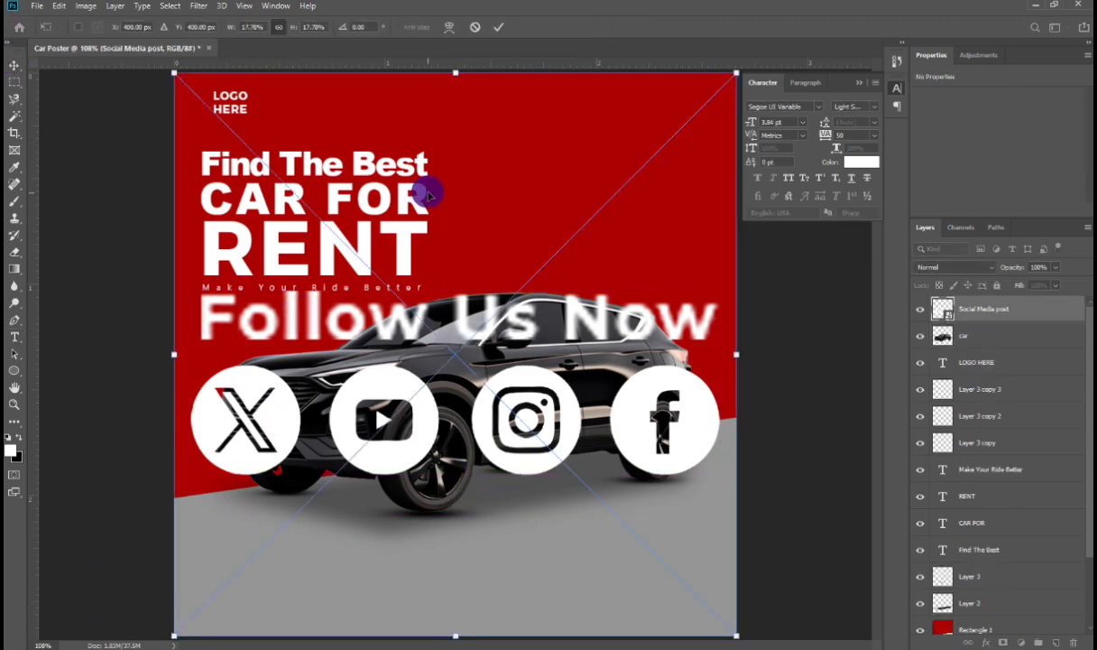
drag(454, 74, 449, 529)
key(Return)
Step: Rasterize the social media layer and shrink it into the poster's upper-right corner
right_click(1006, 316)
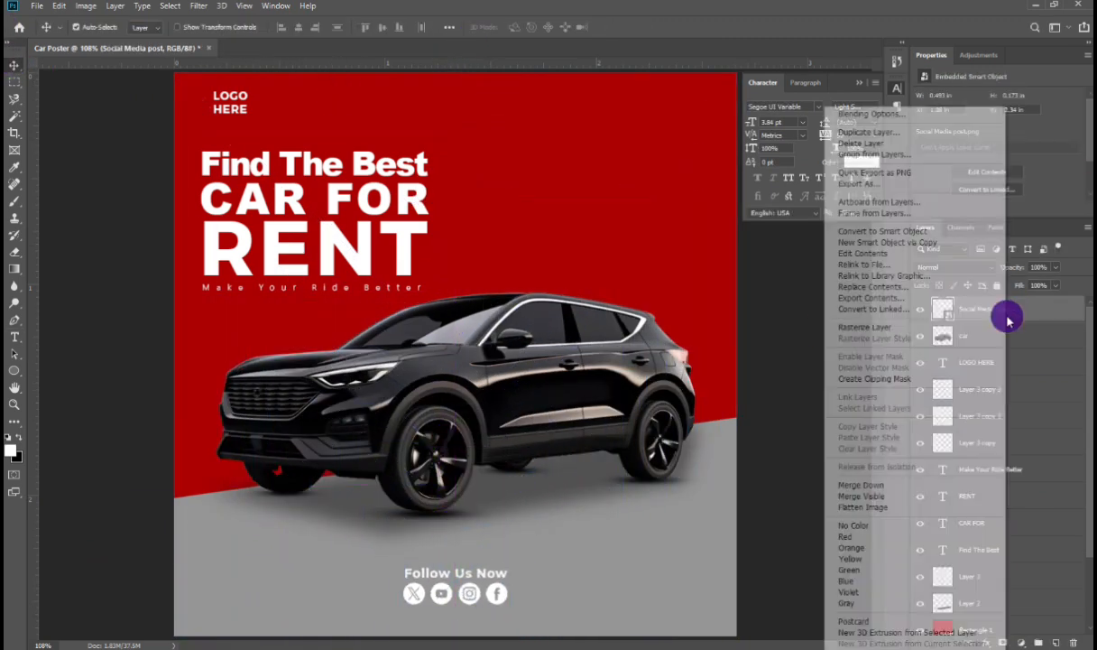
click(877, 326)
key(ctrl+t)
drag(443, 593, 658, 99)
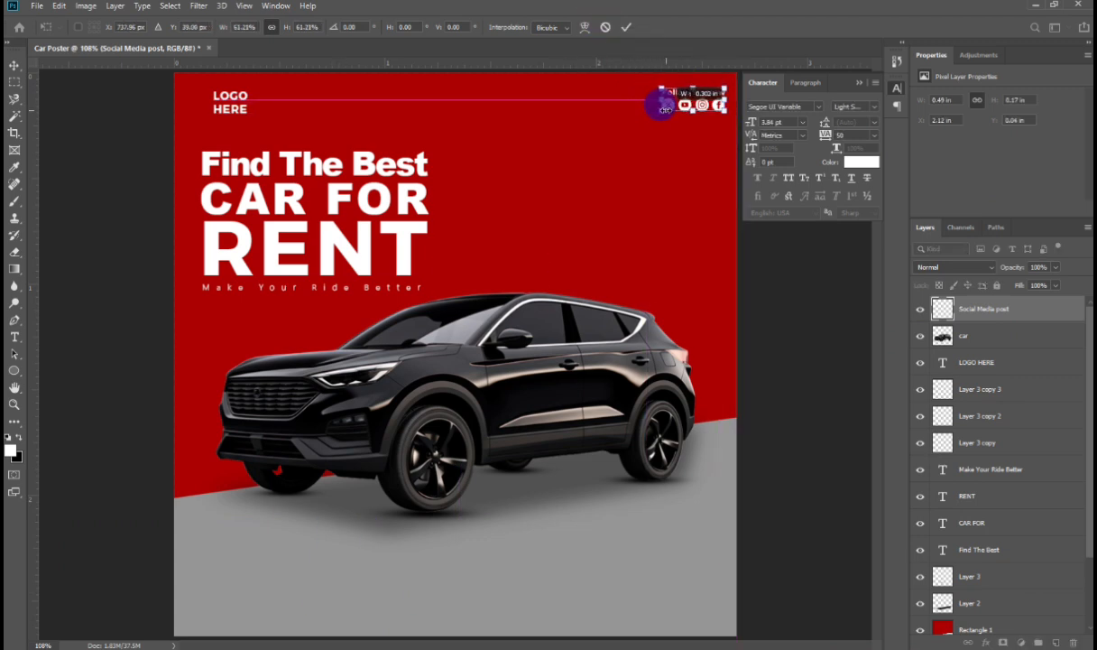
key(Return)
Step: Add horizontal guides at the top and bottom edges of the LOGO HERE text
drag(338, 69, 306, 110)
scroll(212, 98, up, 10)
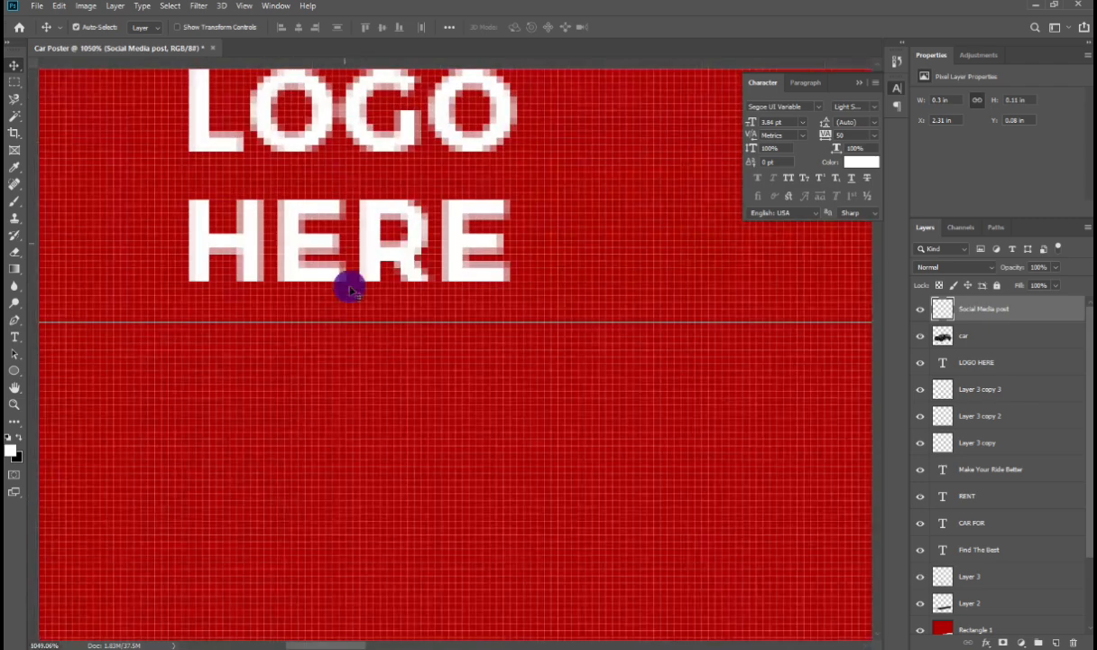
drag(366, 321, 362, 278)
scroll(347, 190, up, 2)
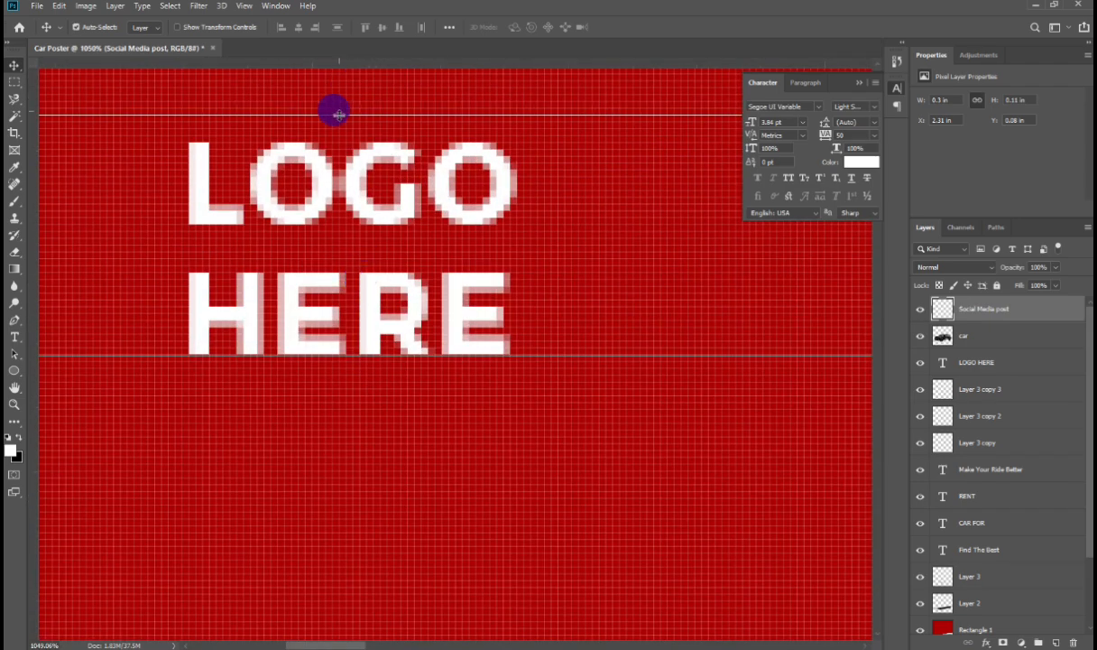
drag(333, 107, 338, 142)
Step: Align the social media graphic with the logo guides, fit the poster in the window and remove the guides
drag(649, 249, 346, 213)
drag(668, 388, 345, 333)
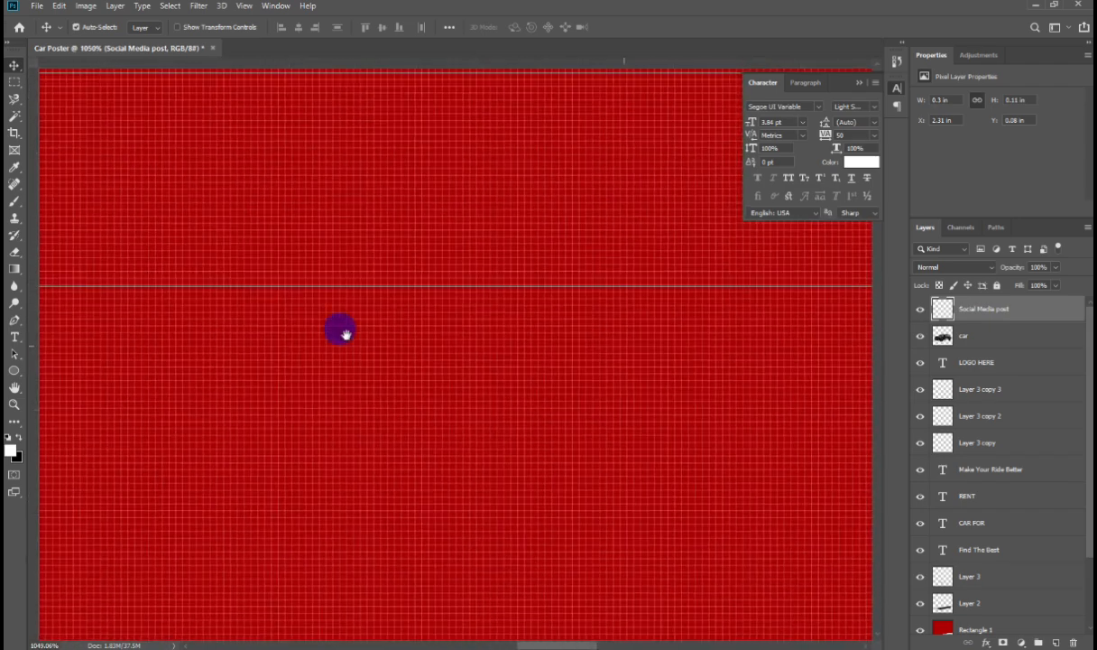
drag(713, 451, 498, 544)
drag(431, 295, 419, 323)
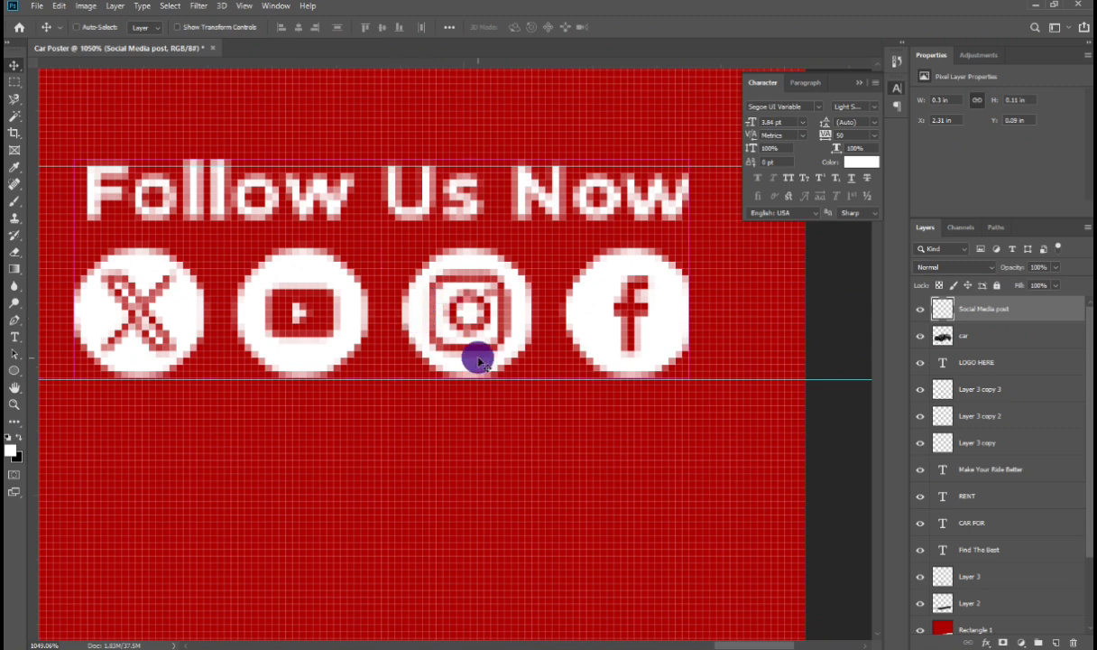
key(ctrl+0)
drag(134, 90, 134, 55)
drag(130, 112, 137, 45)
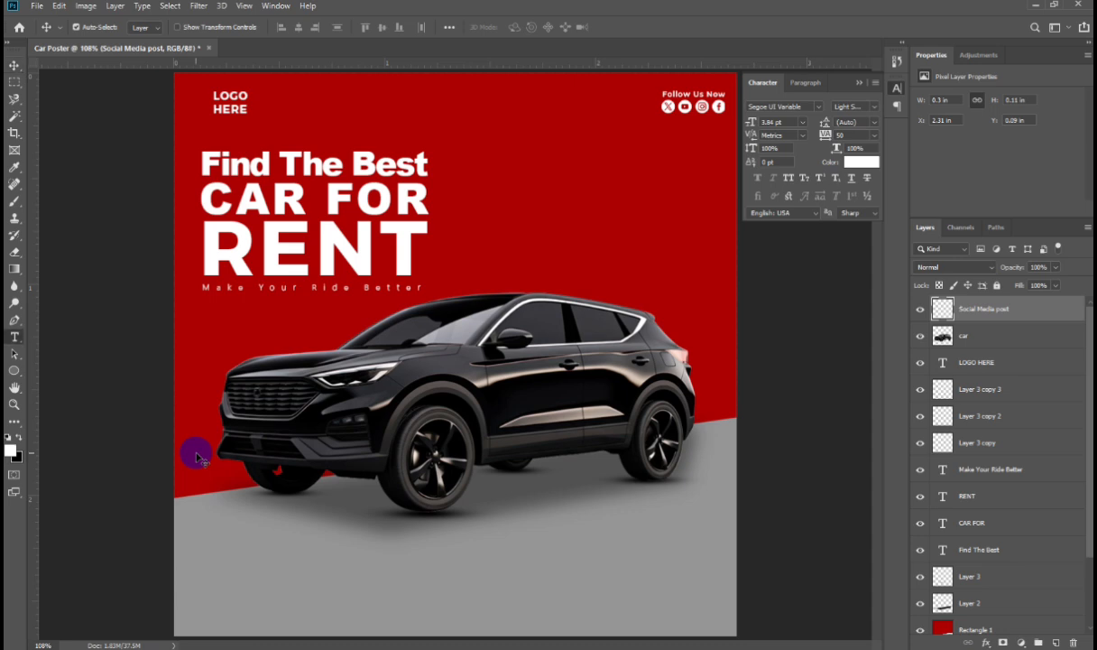
Step: Add a 'RENT CAR' text line beside the headline and set its font to Slugs Racer
key(t)
click(466, 206)
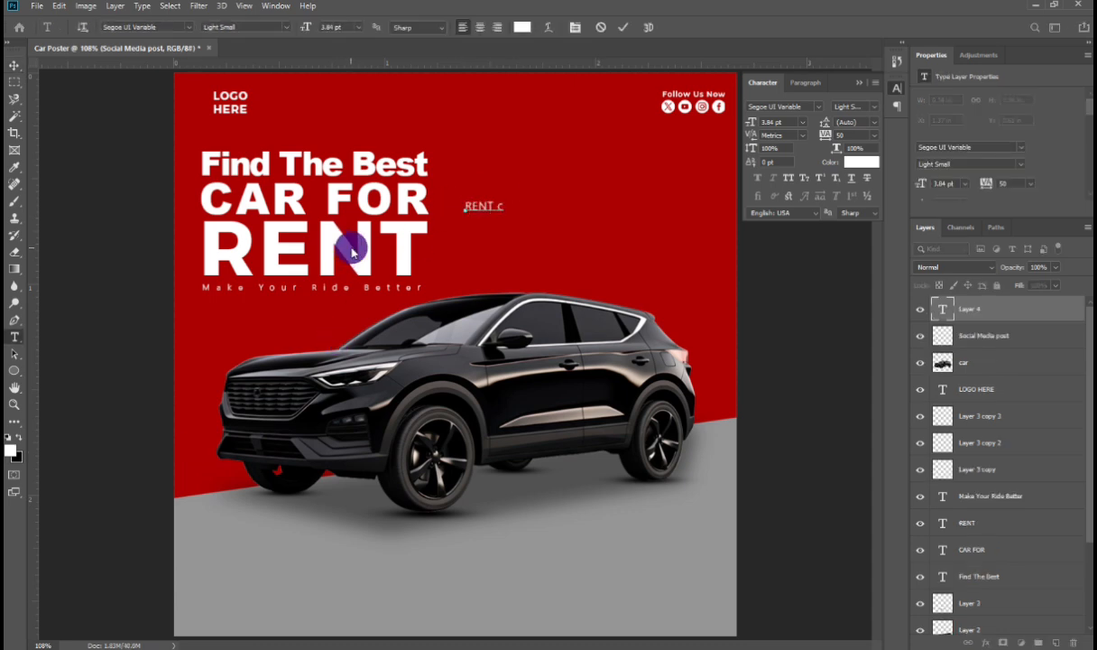
click(187, 27)
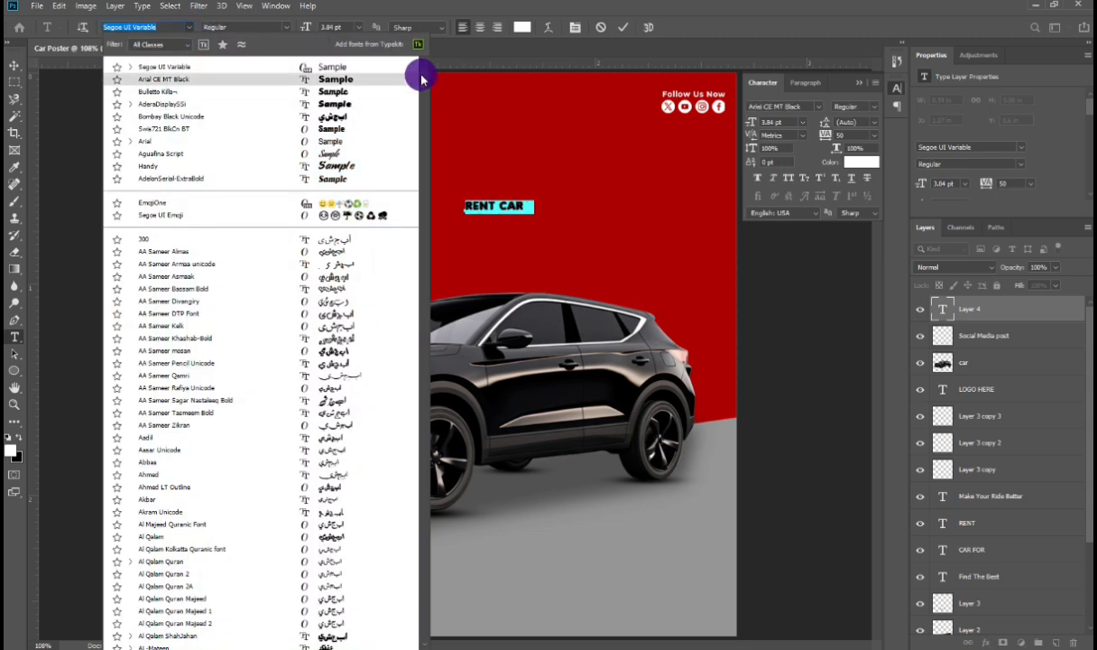
scroll(356, 184, down, 5)
click(356, 184)
Step: Enlarge the RENT CAR text across the poster and set its layer to Linear Burn at 37% opacity
click(14, 65)
key(ctrl+t)
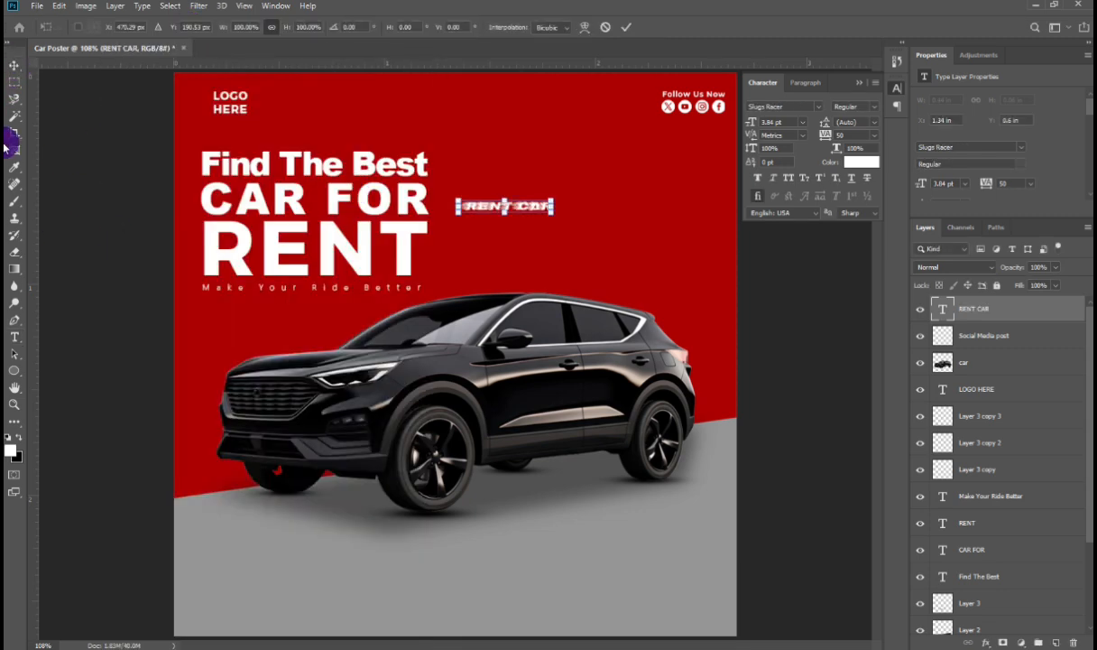
key(ctrl+minus)
key(ctrl+minus)
key(ctrl+minus)
mouse_move(464, 290)
mouse_down()
mouse_move(465, 265)
mouse_move(465, 356)
mouse_move(496, 303)
mouse_move(477, 300)
mouse_move(463, 404)
mouse_move(441, 314)
mouse_move(457, 296)
mouse_up()
key(Return)
key(ctrl+r)
key(ctrl+r)
key(ctrl+t)
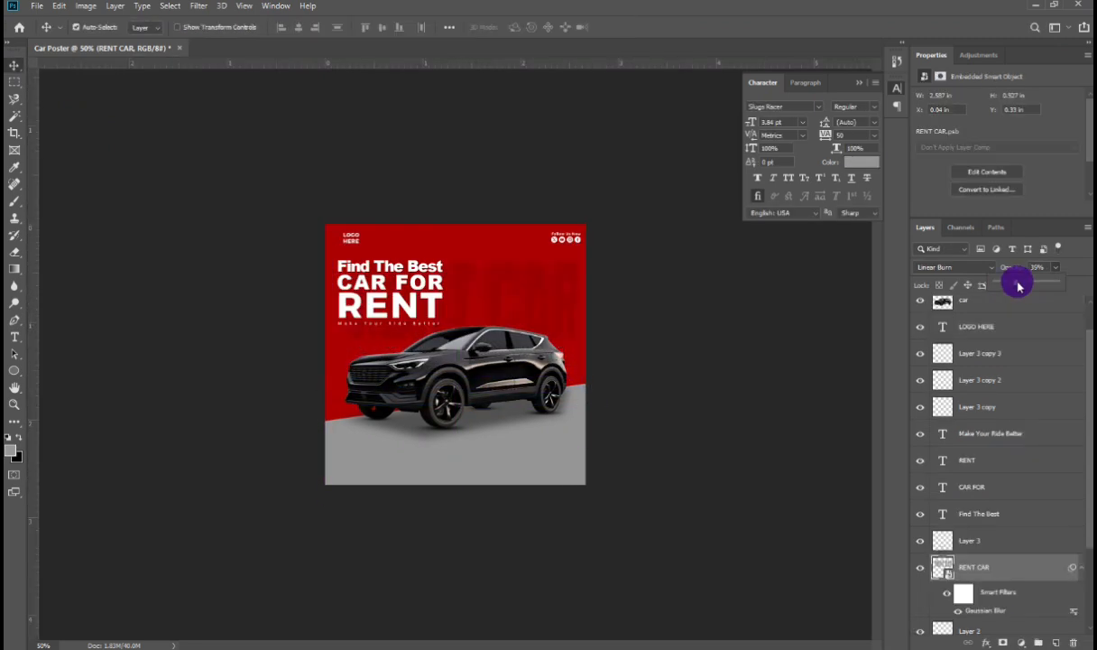
drag(1014, 281, 1030, 285)
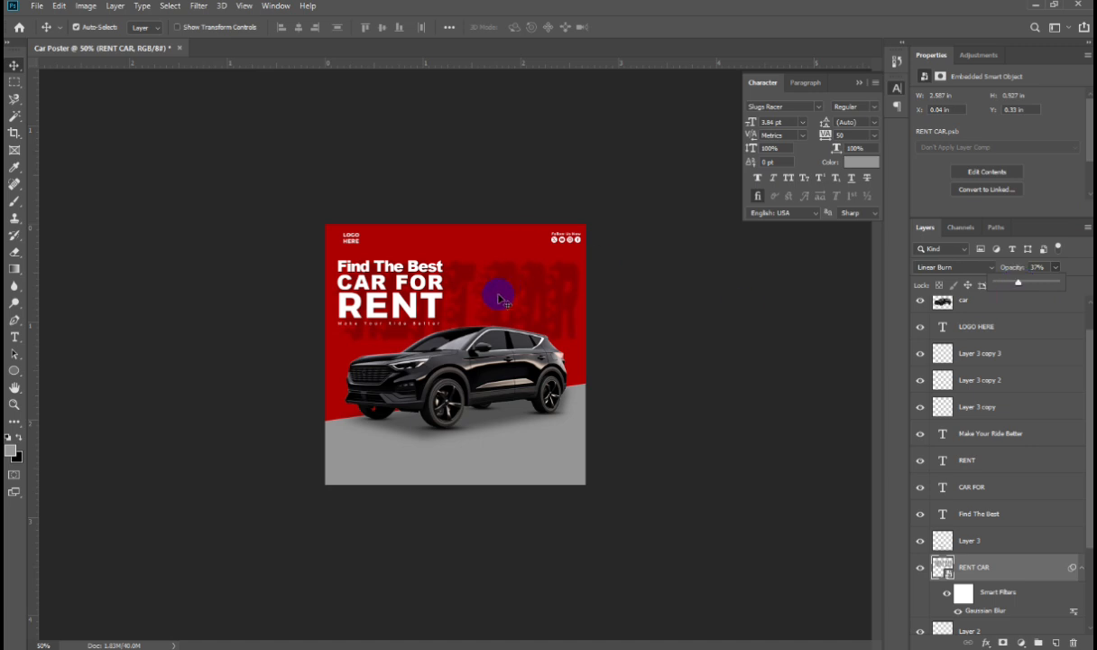
Step: Open the RENT CAR smart object and change the text's font to AA Sameer Asmaak
double_click(943, 566)
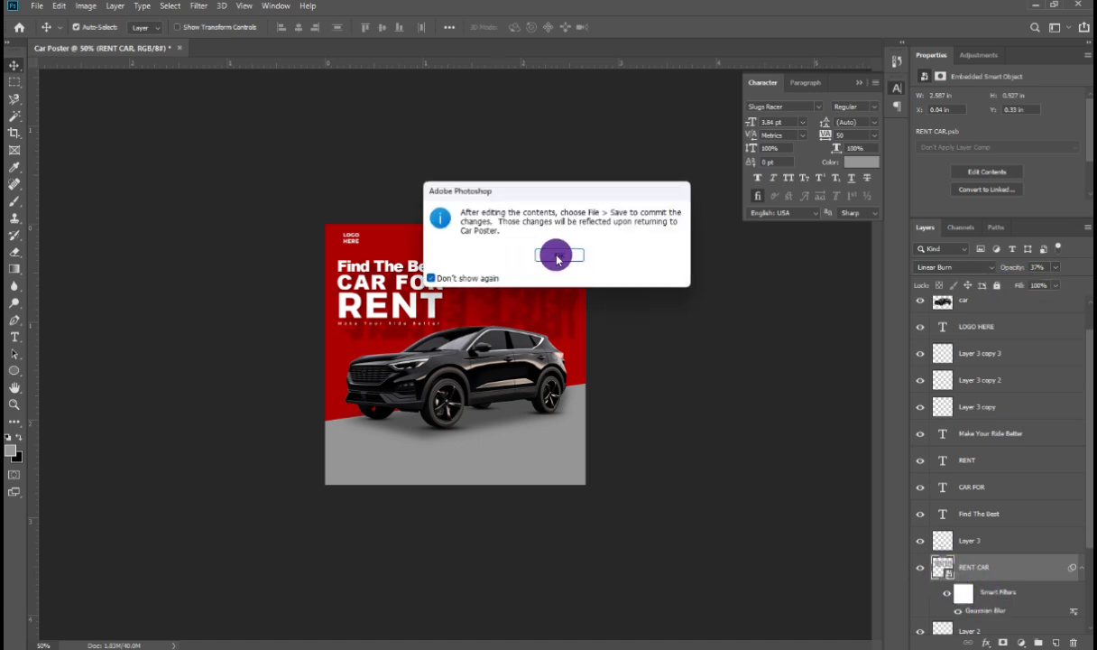
click(553, 252)
double_click(485, 336)
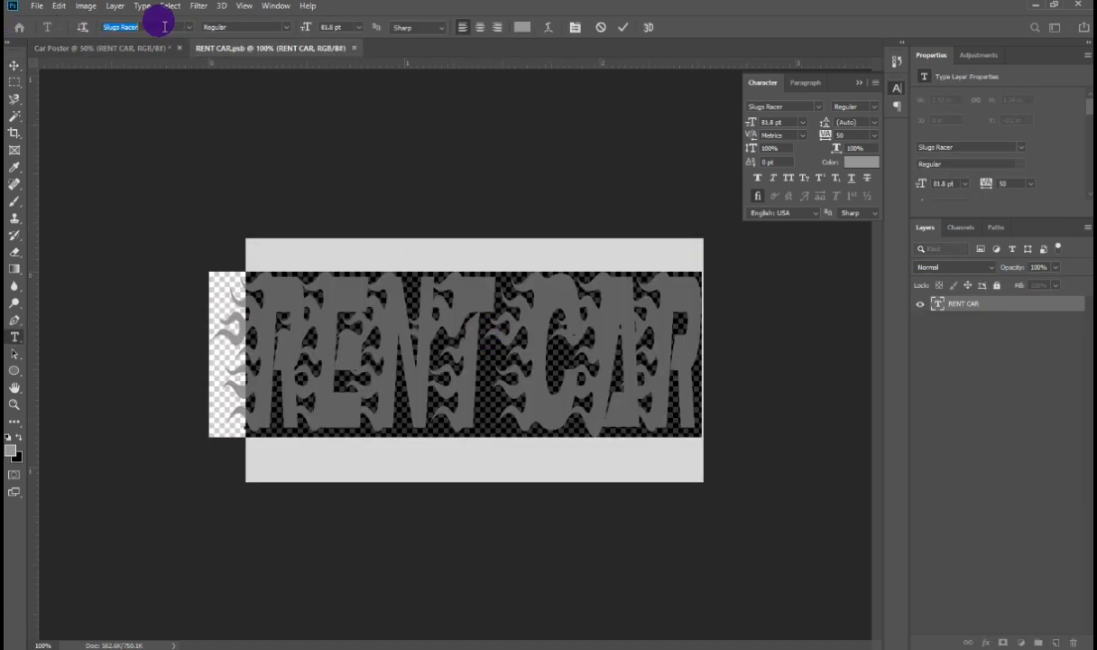
key(Down)
key(Down)
key(Down)
key(Down)
key(Down)
key(Down)
key(Down)
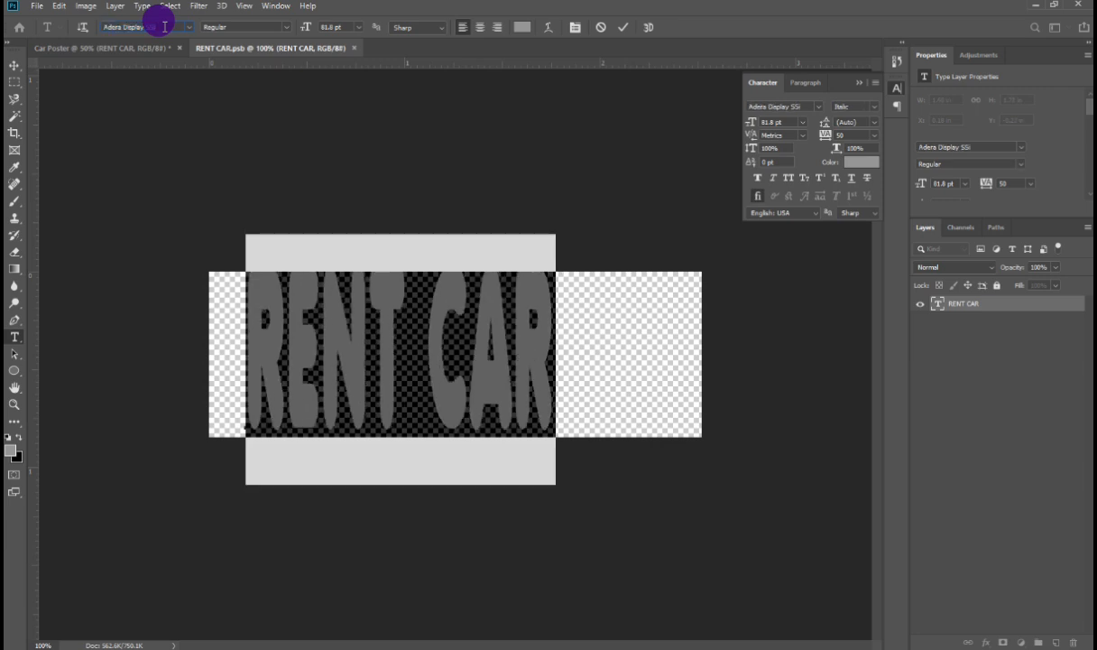
key(Down)
key(Down)
key(Down)
key(Down)
key(Down)
key(Down)
key(Down)
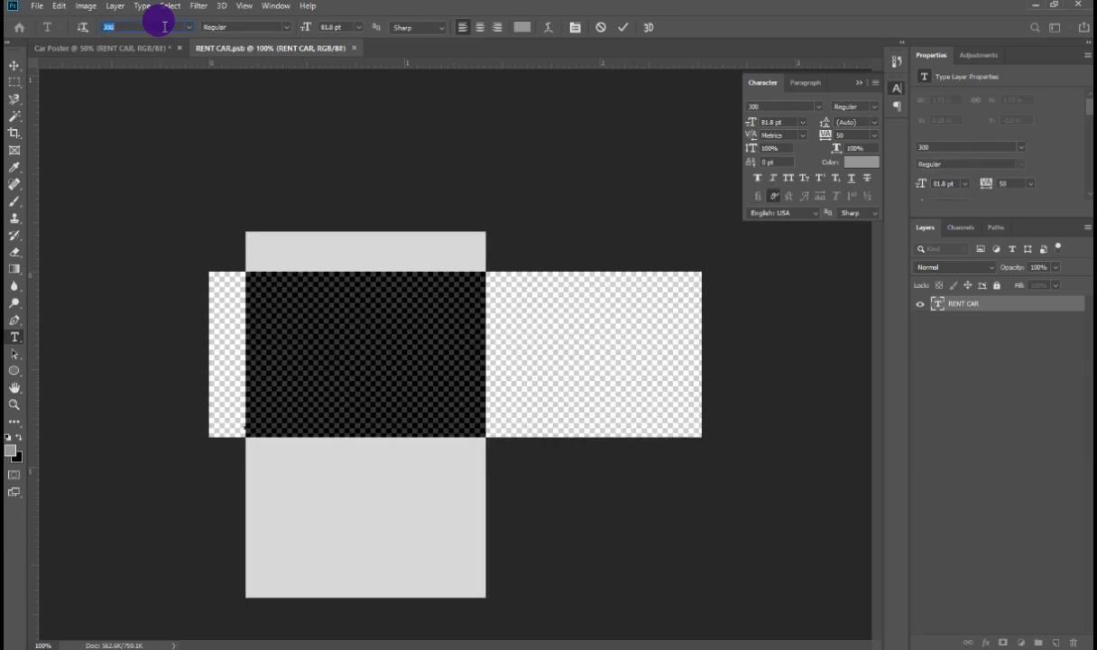
key(Down)
key(Down)
key(Return)
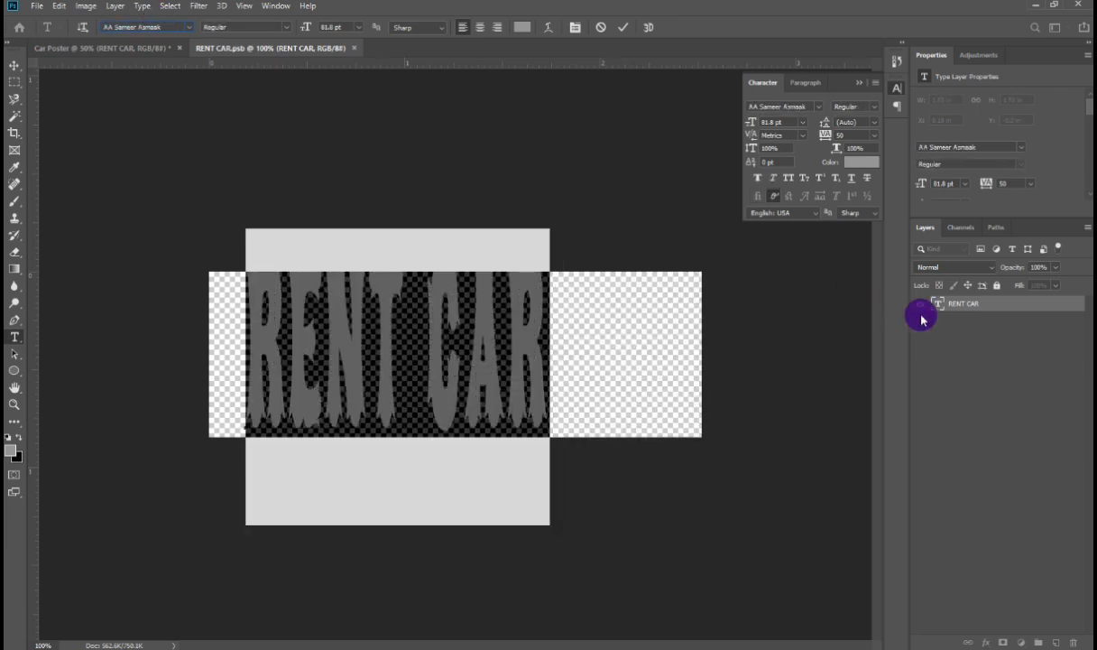
Step: Save and close the smart object to return to the car poster
click(955, 304)
key(v)
click(355, 48)
key(Return)
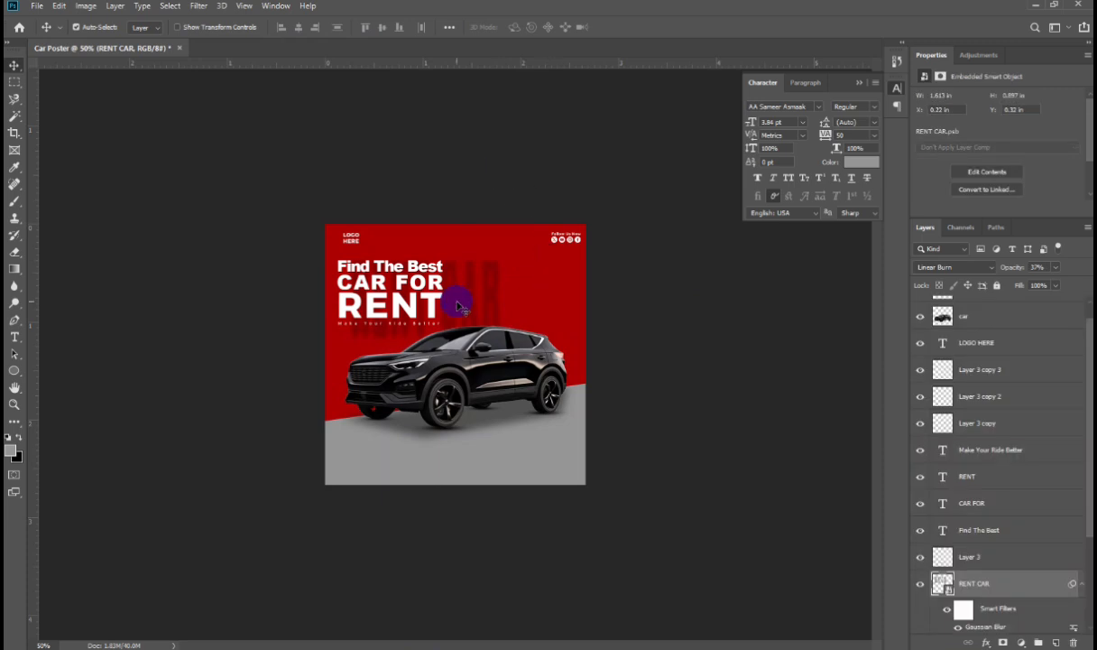
Step: Rotate the RENT CAR background text vertical and stretch it over the red area behind the headline
key(ctrl+t)
click(561, 255)
drag(577, 342, 695, 383)
drag(490, 295, 492, 272)
drag(505, 355, 505, 366)
drag(505, 295, 502, 305)
key(Return)
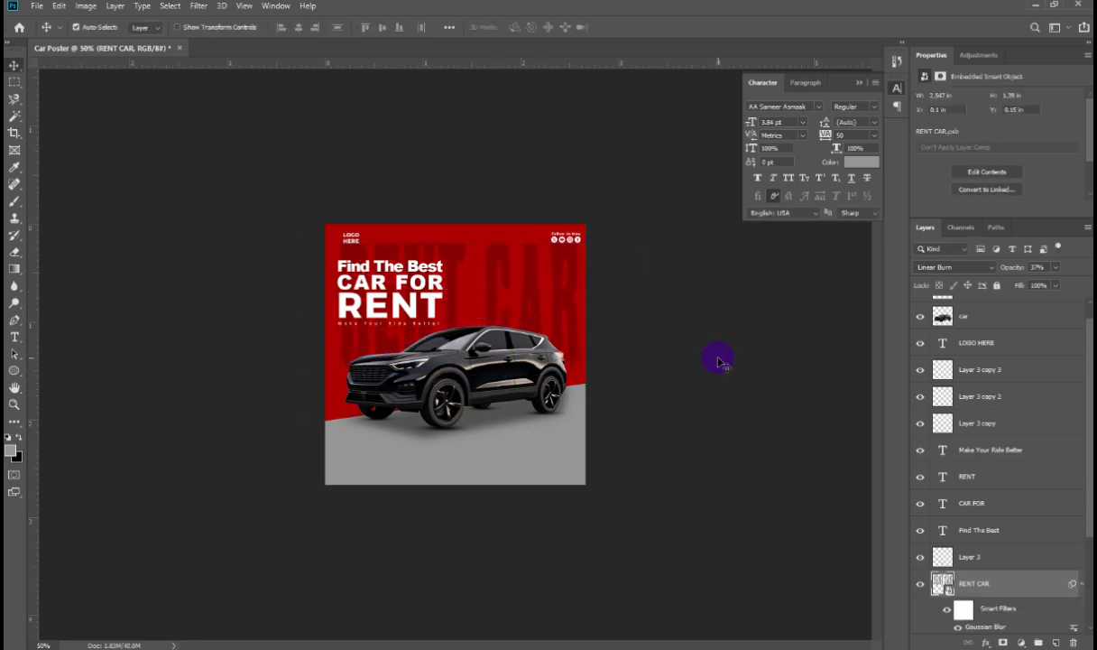
key(ctrl+0)
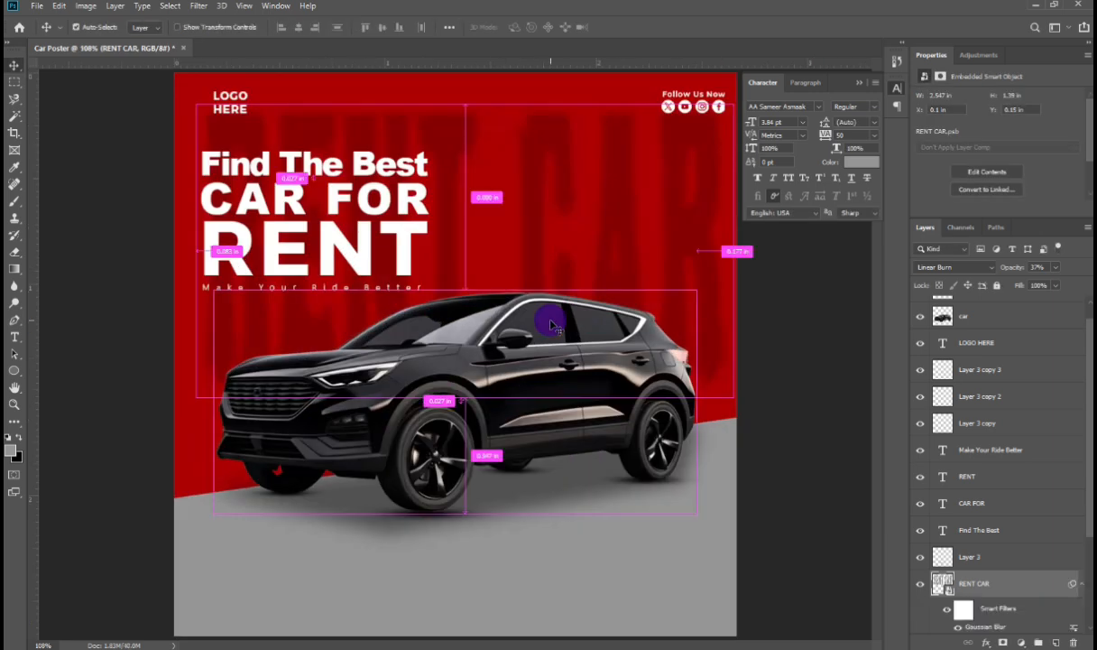
Step: Draw a rounded rectangle about 202 × 42 px below the car
click(14, 370)
click(81, 374)
drag(378, 545, 520, 574)
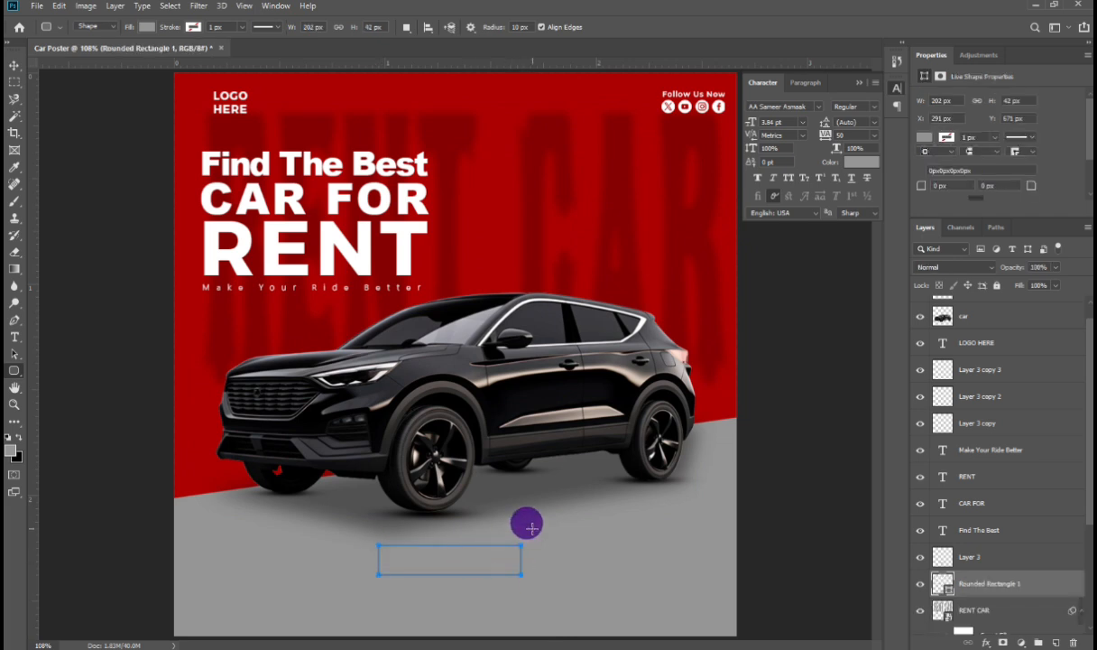
Step: Set the rounded rectangle's fill to white sampled from the headline
click(11, 449)
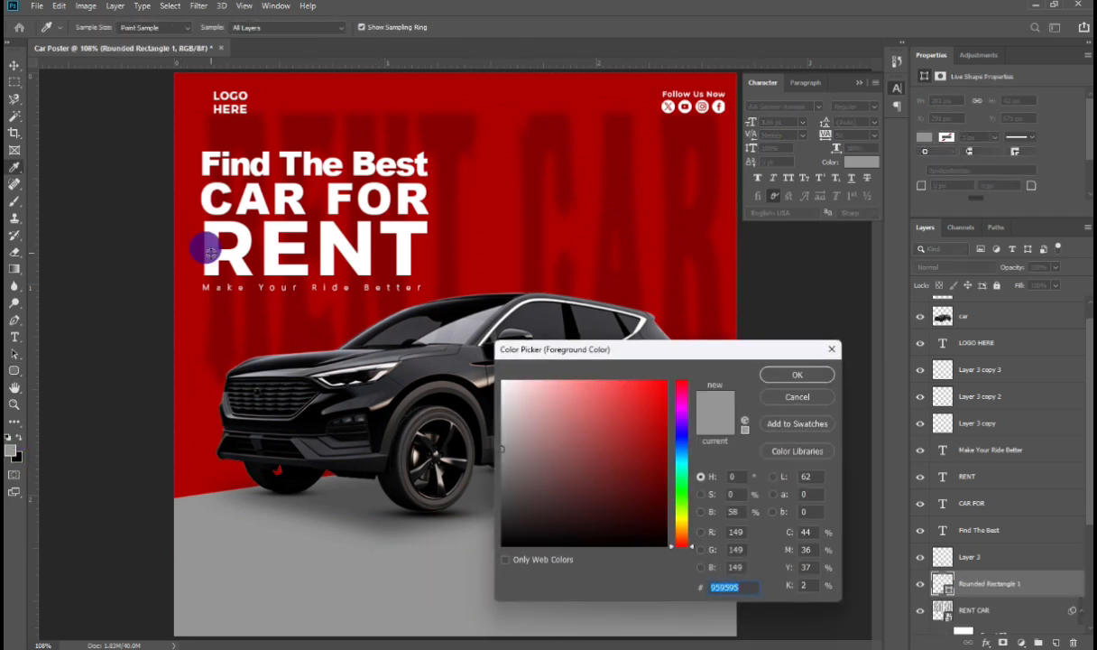
click(196, 236)
key(Return)
click(144, 26)
click(86, 88)
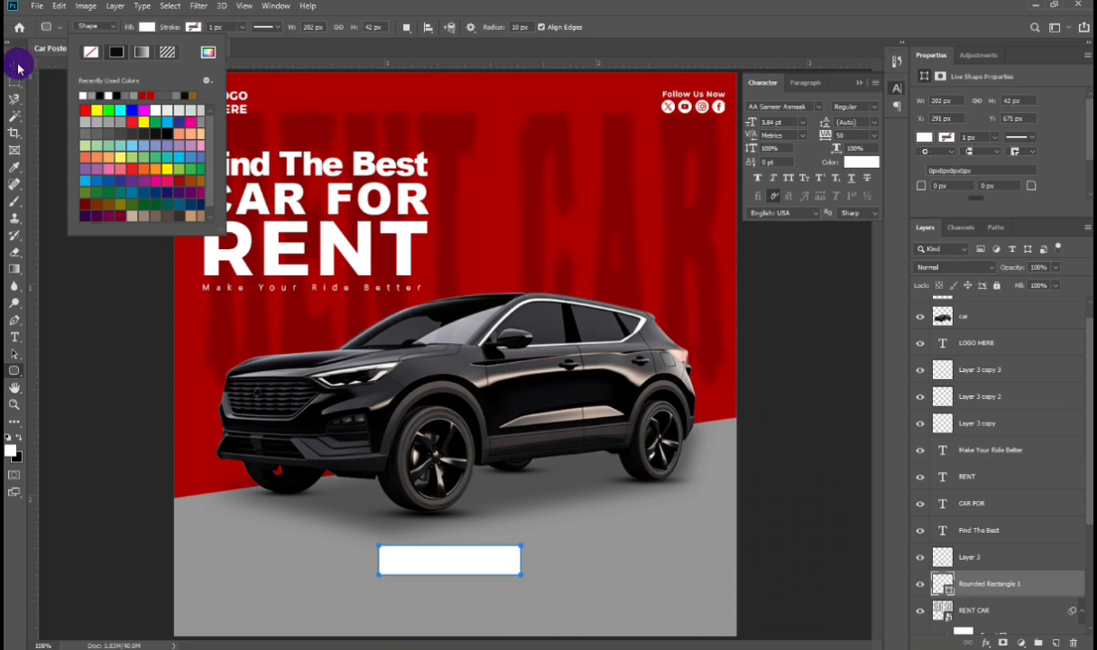
click(14, 65)
click(896, 63)
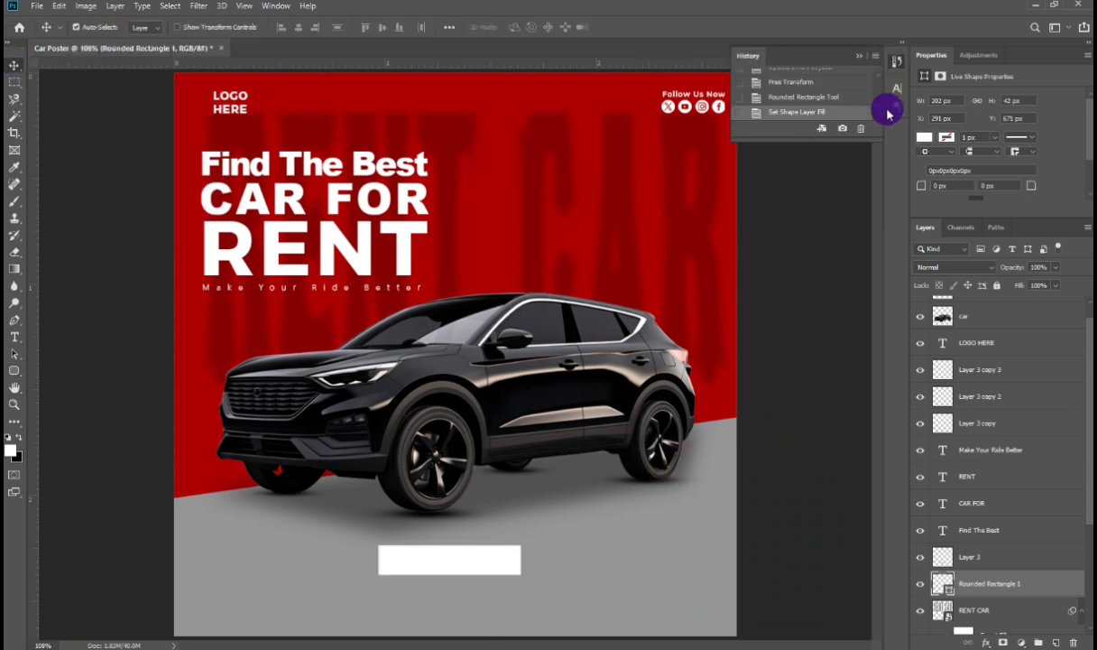
click(896, 105)
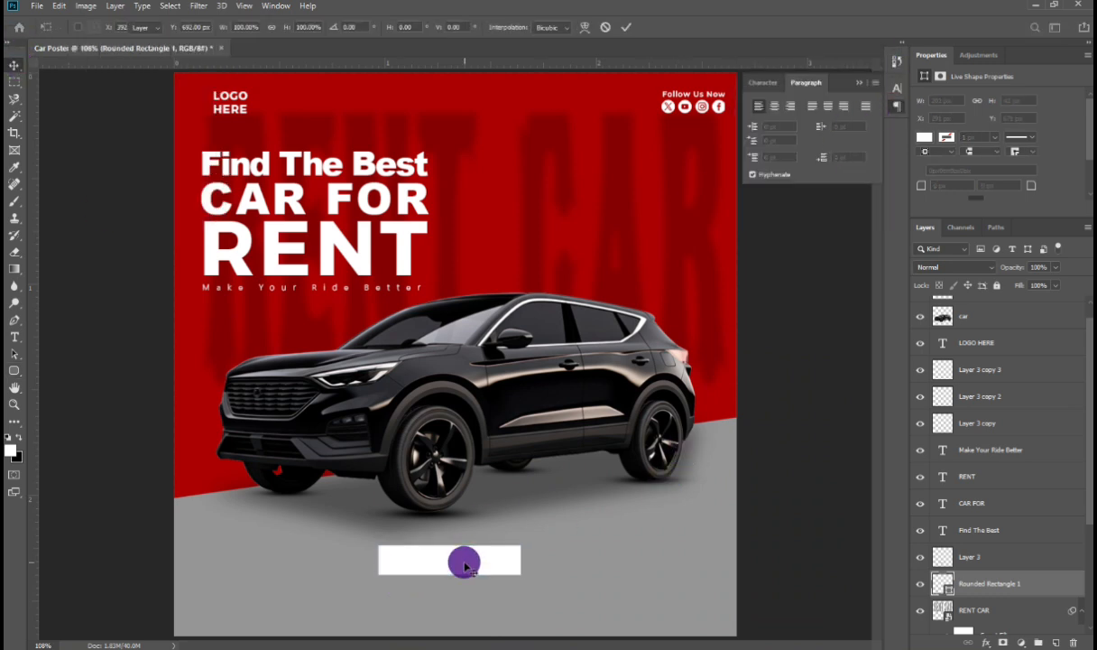
Step: Nudge the rounded rectangle slightly down and right and set its corner radius to 20 px
click(14, 353)
click(464, 567)
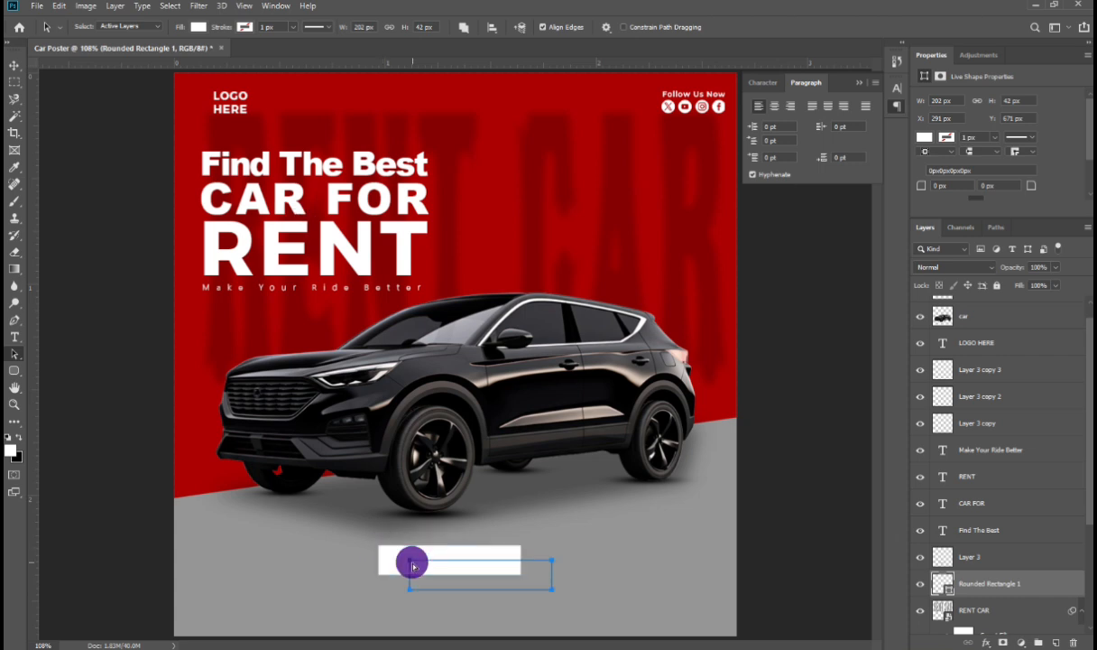
mouse_move(413, 566)
mouse_down()
mouse_move(435, 570)
mouse_move(420, 568)
mouse_up()
click(949, 186)
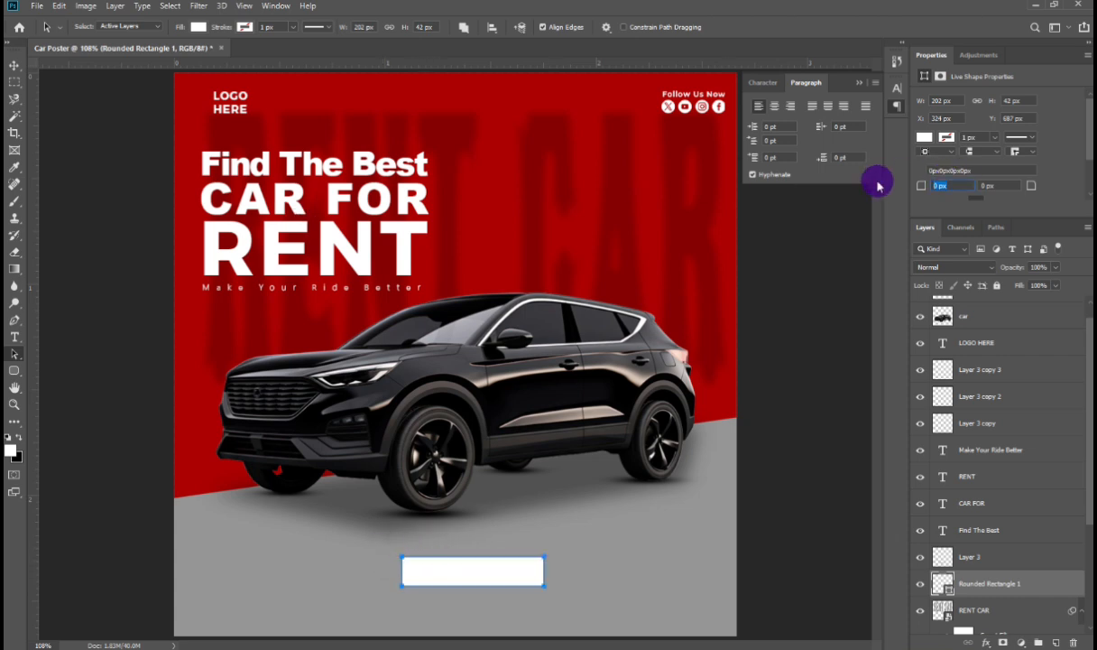
text(2)
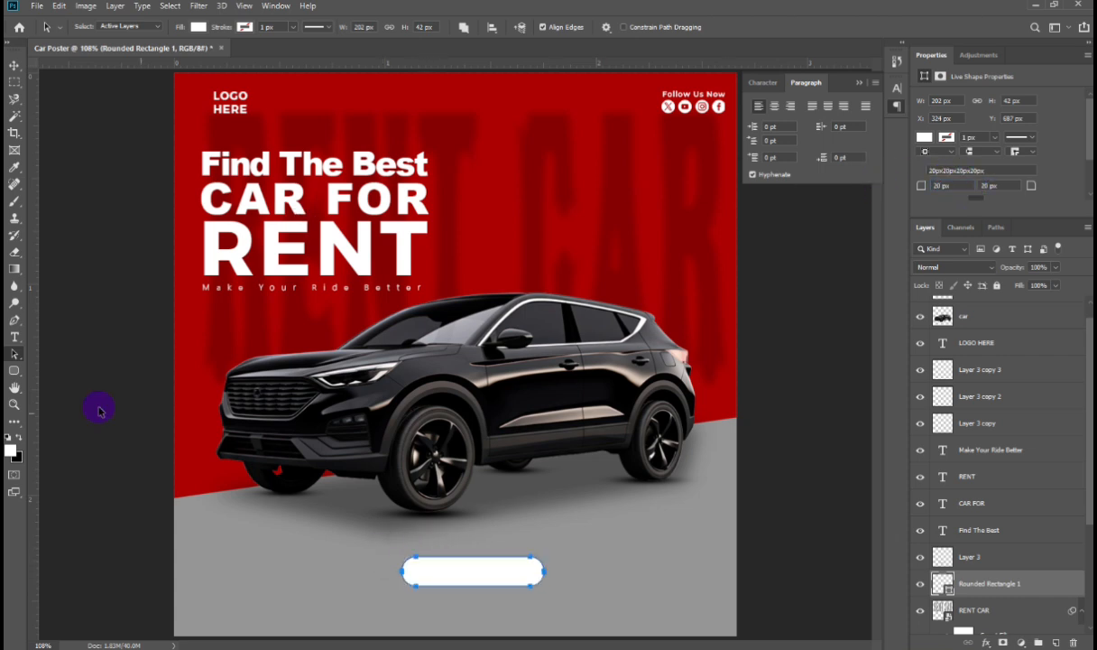
text(t)
Step: Add a "Book Now" text layer below the car and set its font to Arial Medium
click(346, 541)
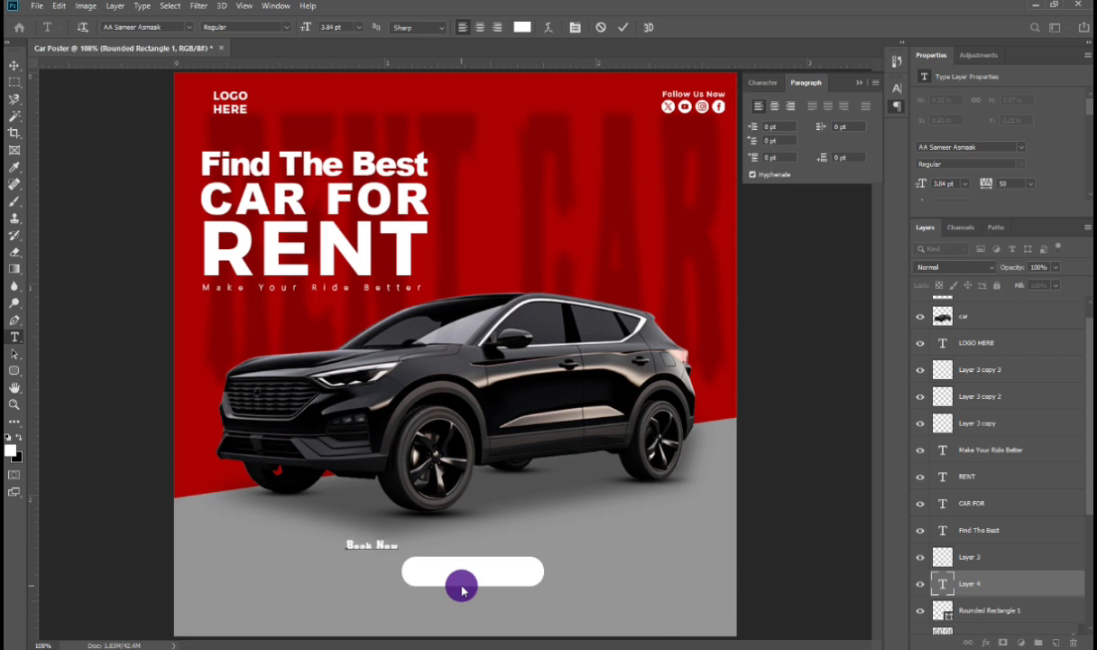
click(153, 27)
text(ari)
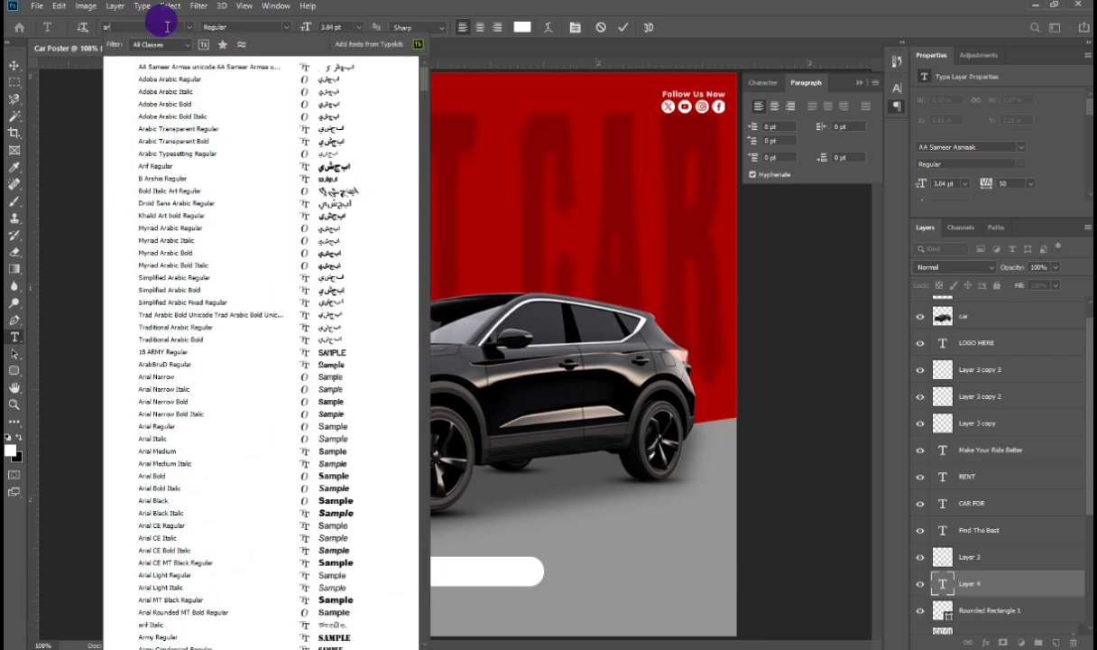
text(al)
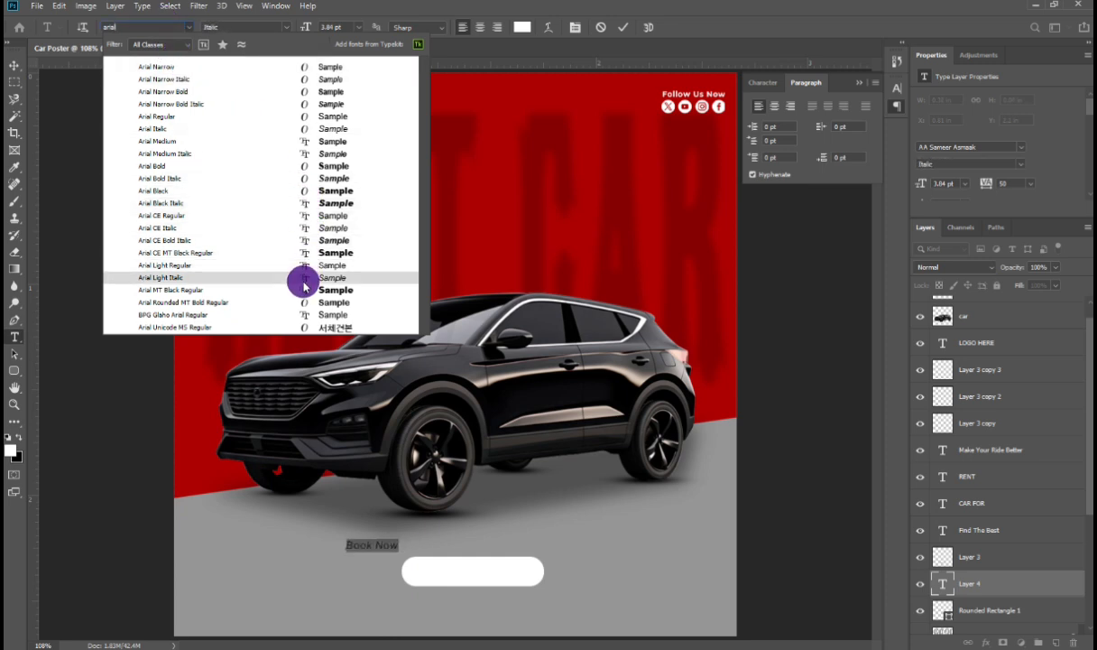
click(230, 142)
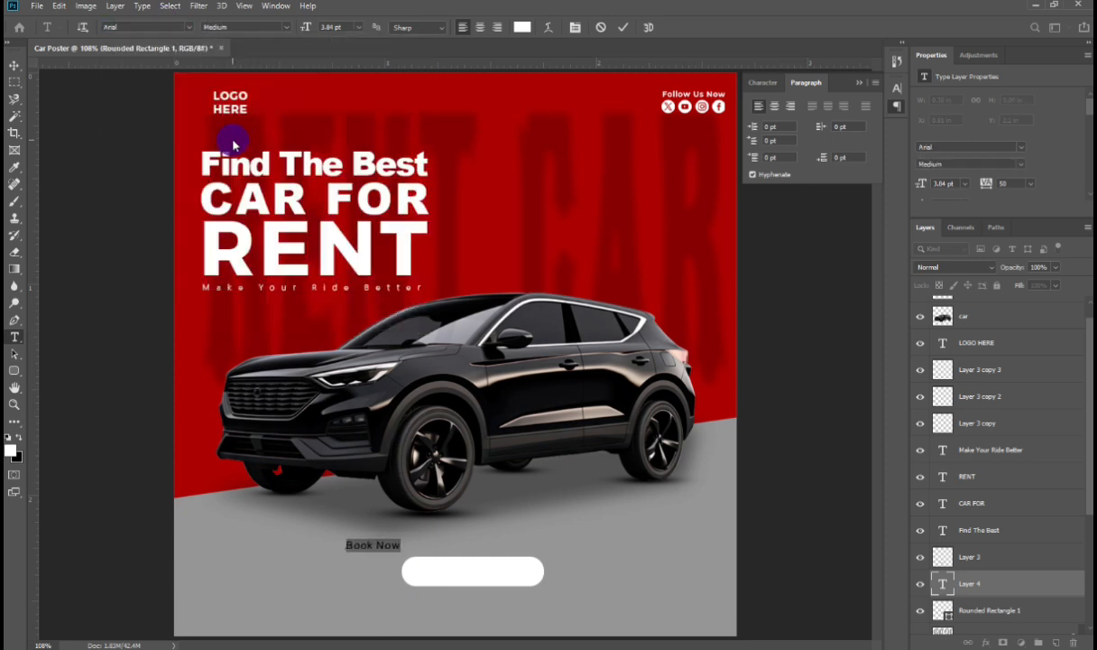
click(18, 70)
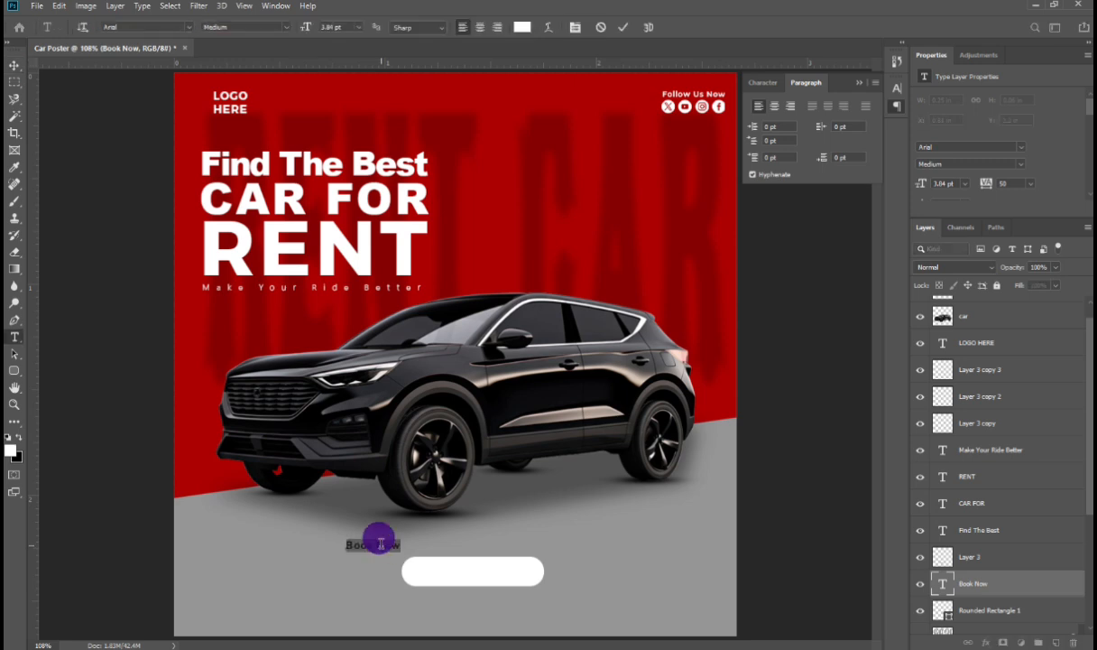
Step: Color the Book Now text red sampled from the poster background
click(11, 453)
click(196, 463)
key(Return)
click(14, 66)
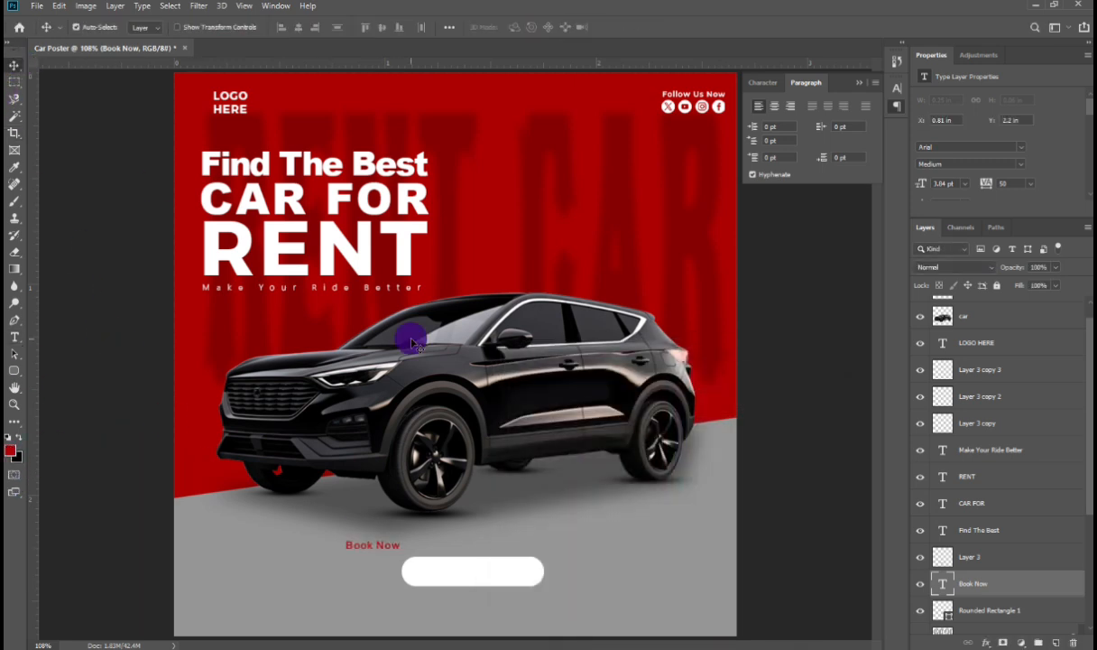
Step: Enlarge the Book Now text and place it on the white rounded button
key(ctrl+t)
drag(428, 565, 475, 579)
key(Return)
Step: Set the Book Now text's font style to Bold
key(t)
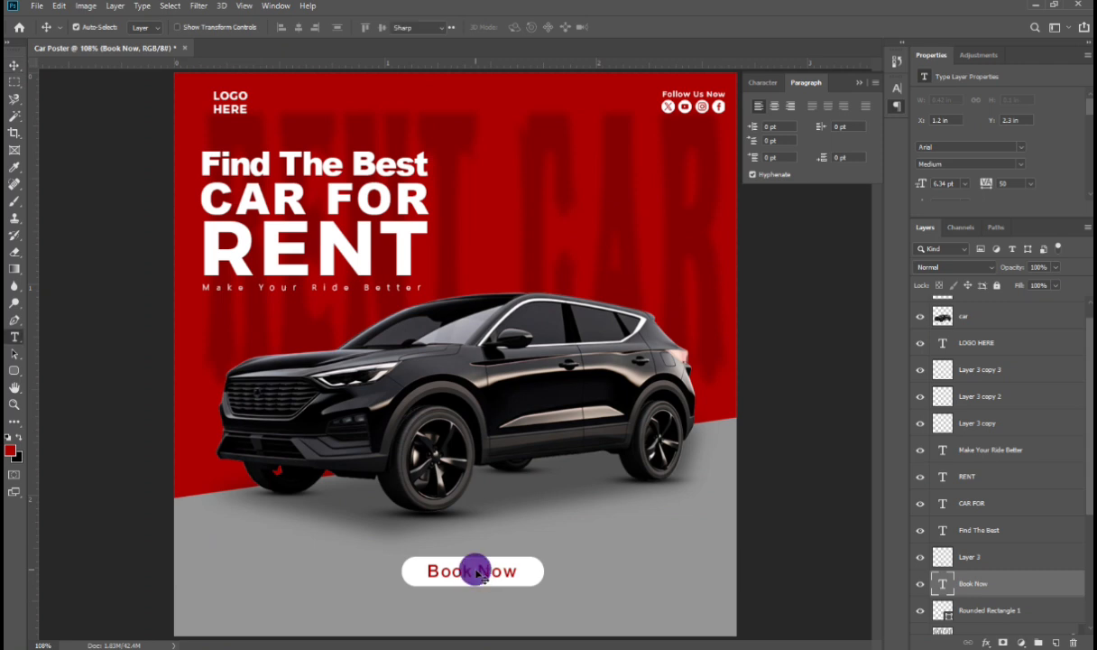
click(476, 570)
key(ctrl+a)
click(286, 30)
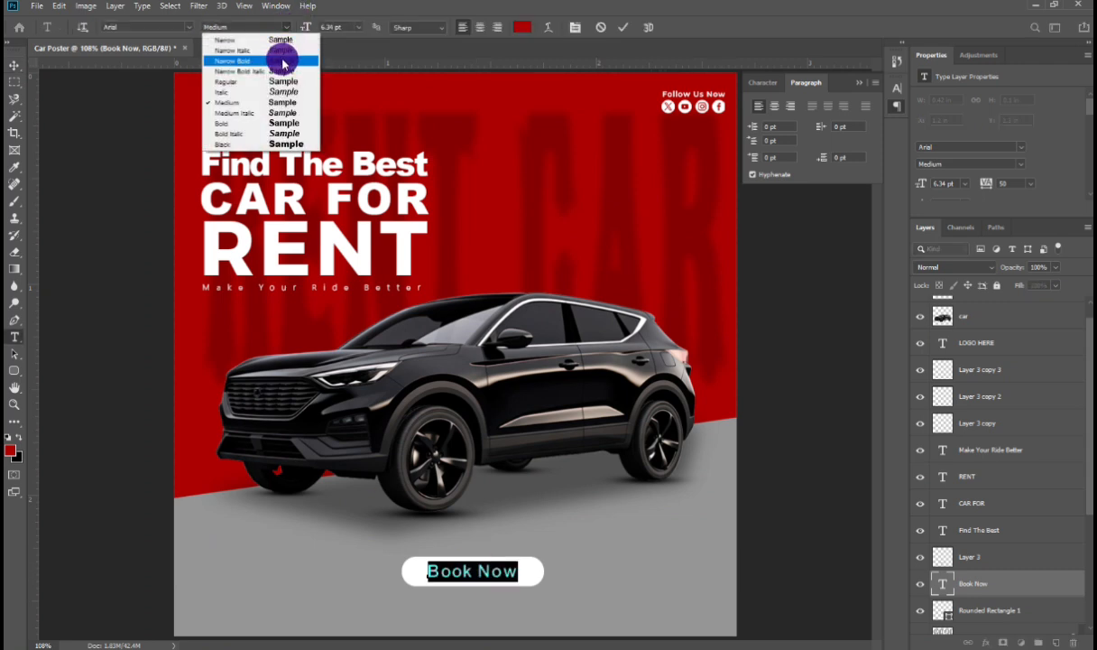
click(281, 61)
key(Down)
key(Down)
key(Down)
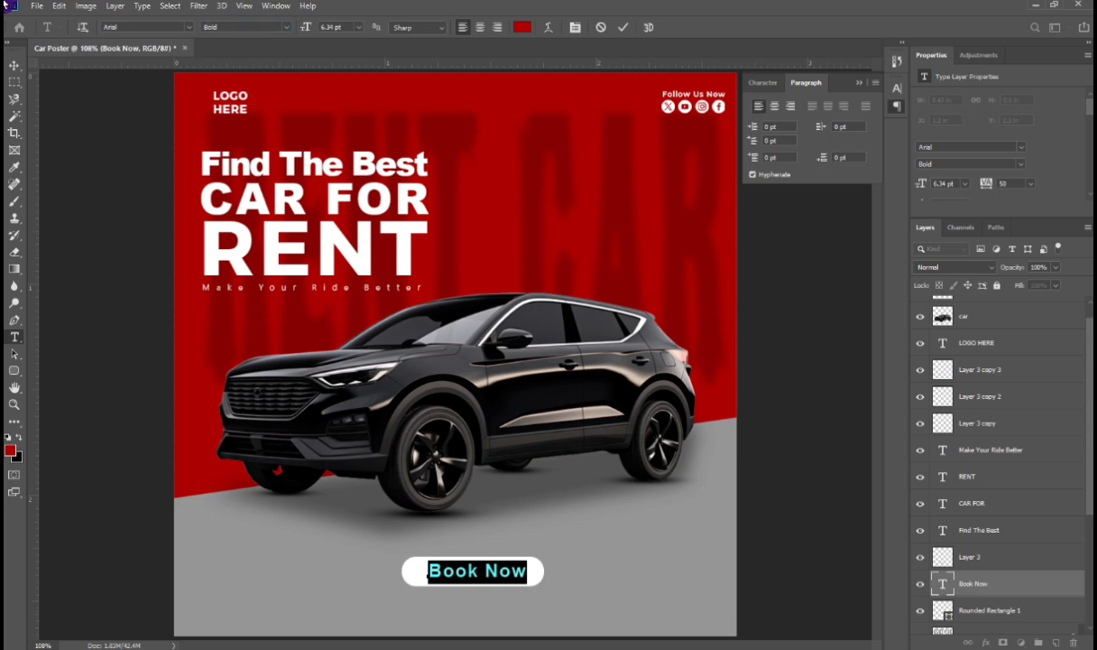
click(14, 65)
Step: Move the Book Now text to centre it on the button
drag(418, 570, 432, 573)
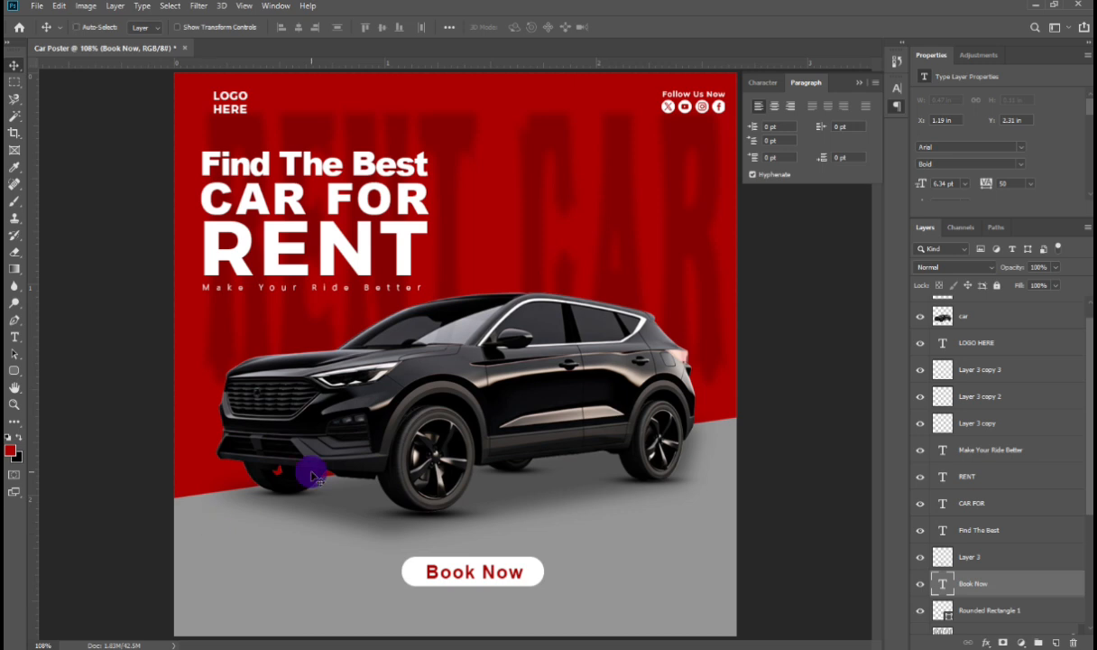
key(ctrl+minus)
key(ctrl+minus)
key(ctrl+minus)
drag(436, 454, 465, 443)
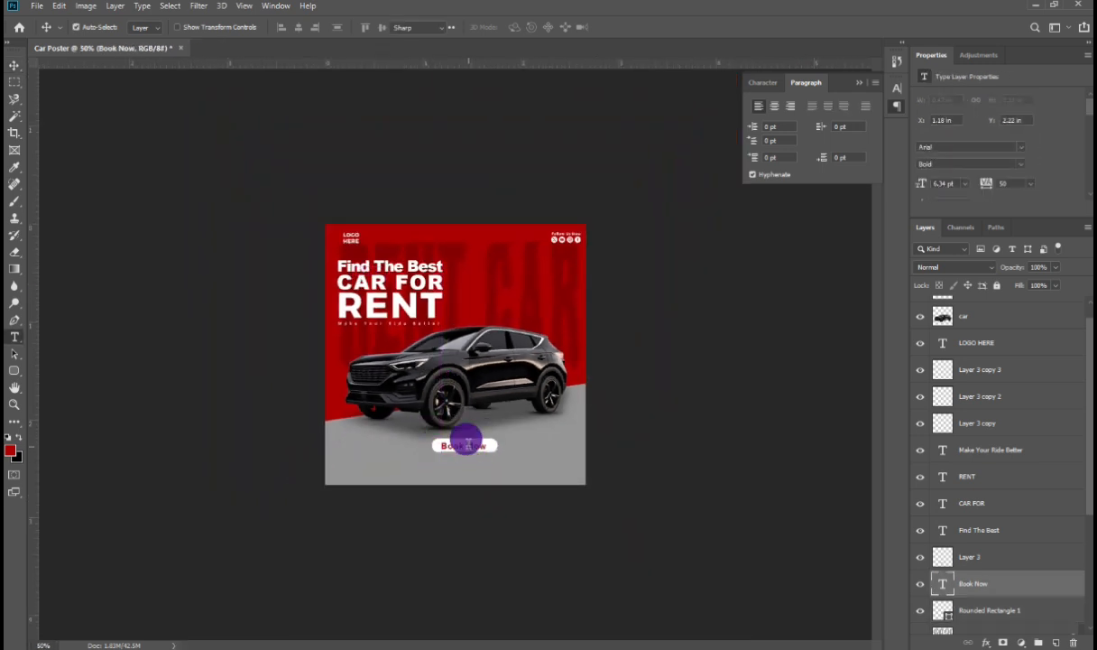
Step: Set the Book Now text colour to black
double_click(463, 439)
click(523, 27)
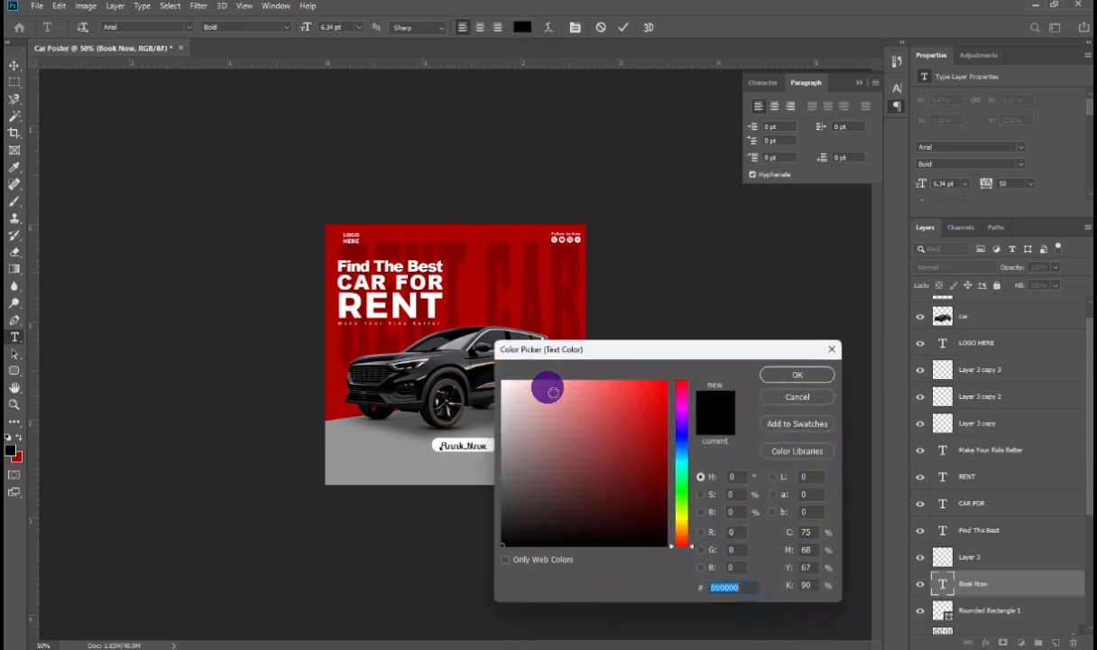
key(Escape)
Step: Nudge the Book Now text slightly up and right to centre it on the button
click(15, 65)
key(ctrl+Up)
key(ctrl+Up)
key(ctrl+Up)
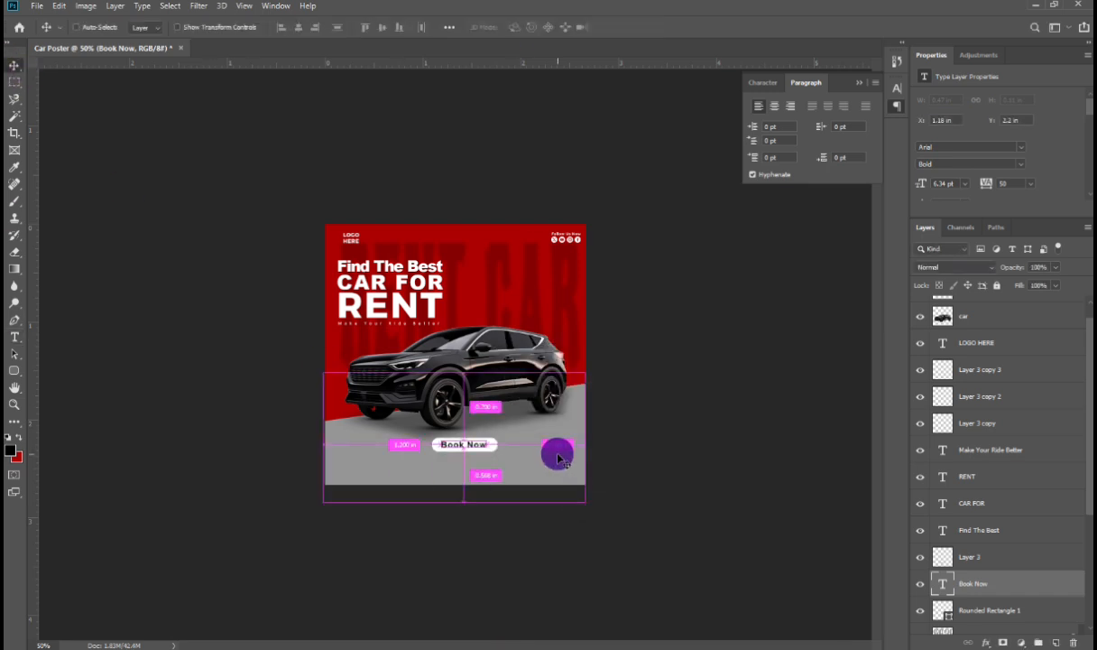
key(ctrl+Right)
key(ctrl+Right)
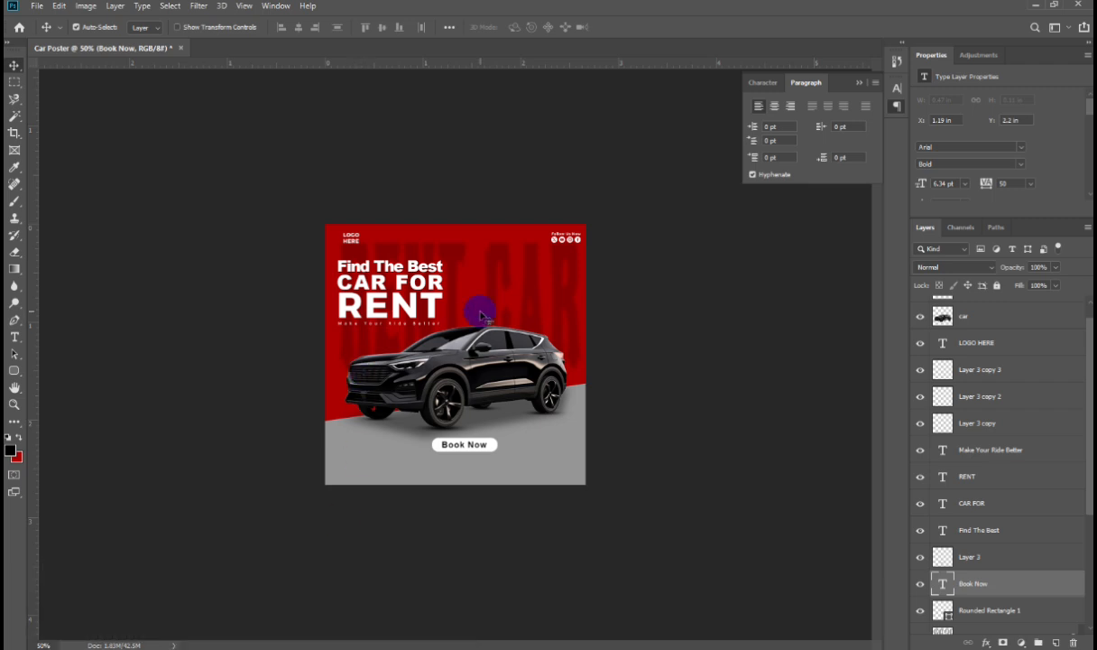
Step: Add the text "Upto 50% Discount" in the red area right of the headline
key(t)
click(516, 303)
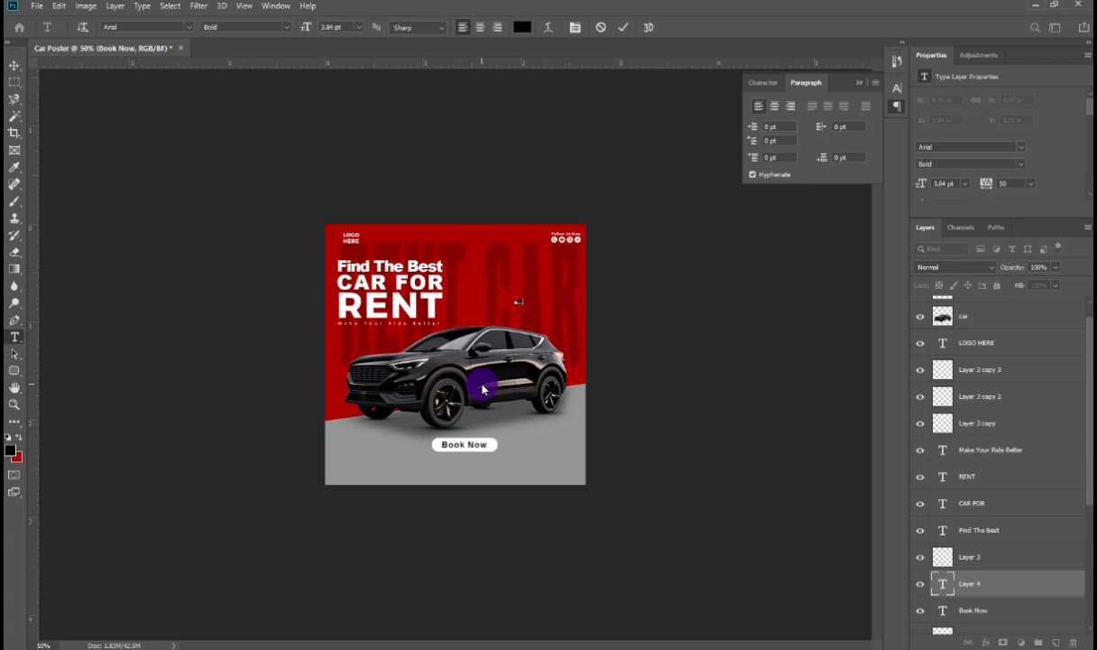
key(ctrl+0)
drag(582, 225, 333, 346)
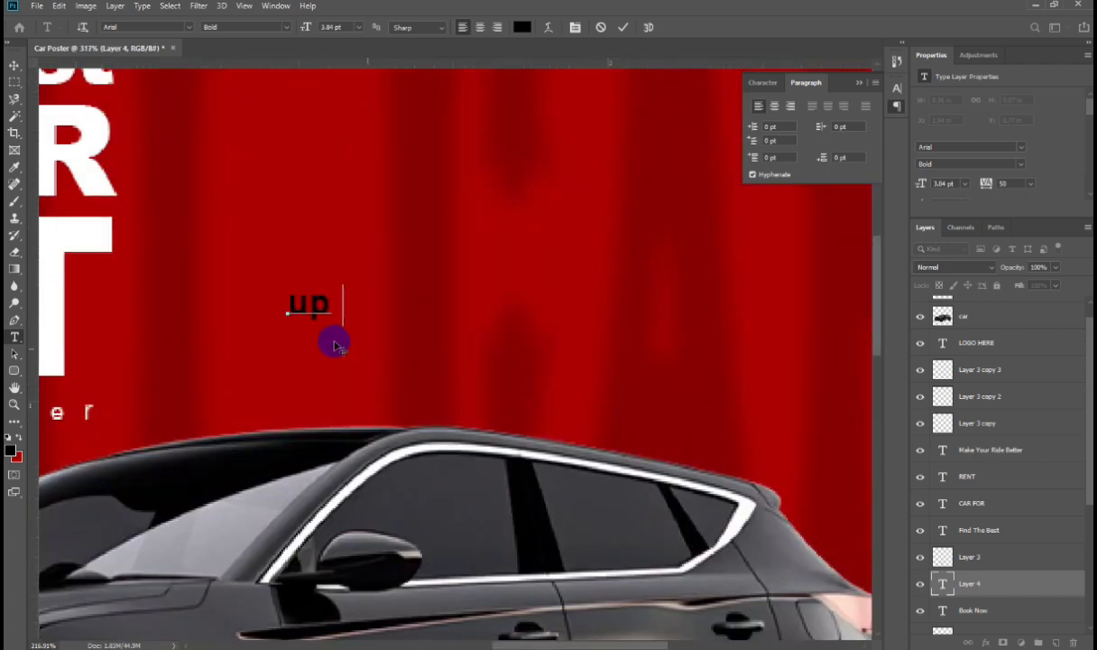
double_click(314, 303)
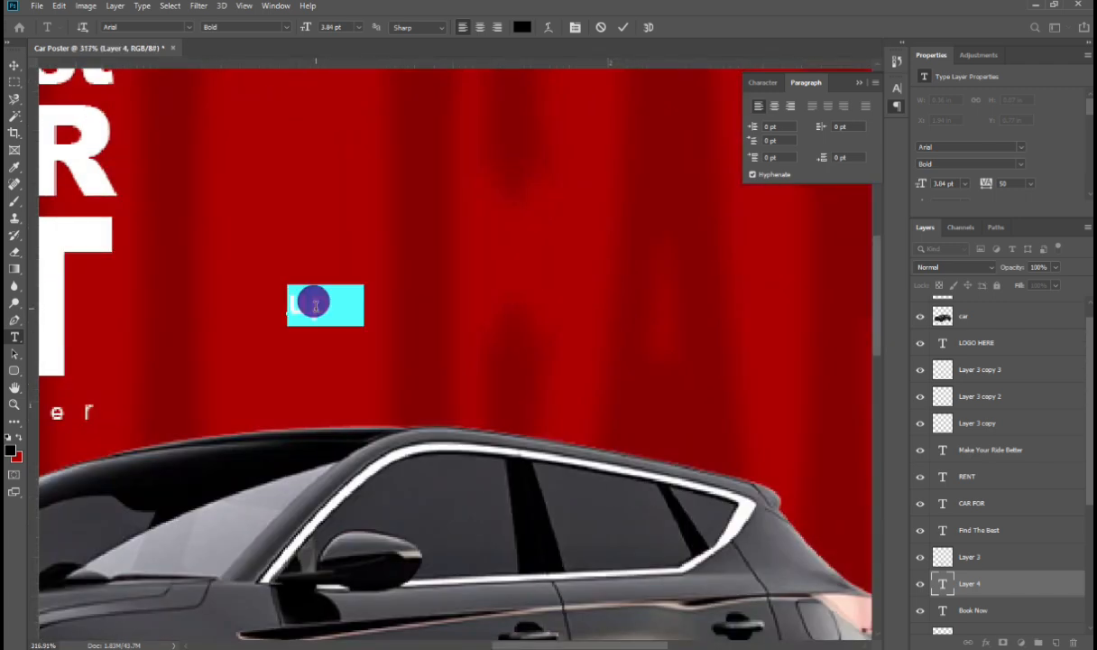
text(L)
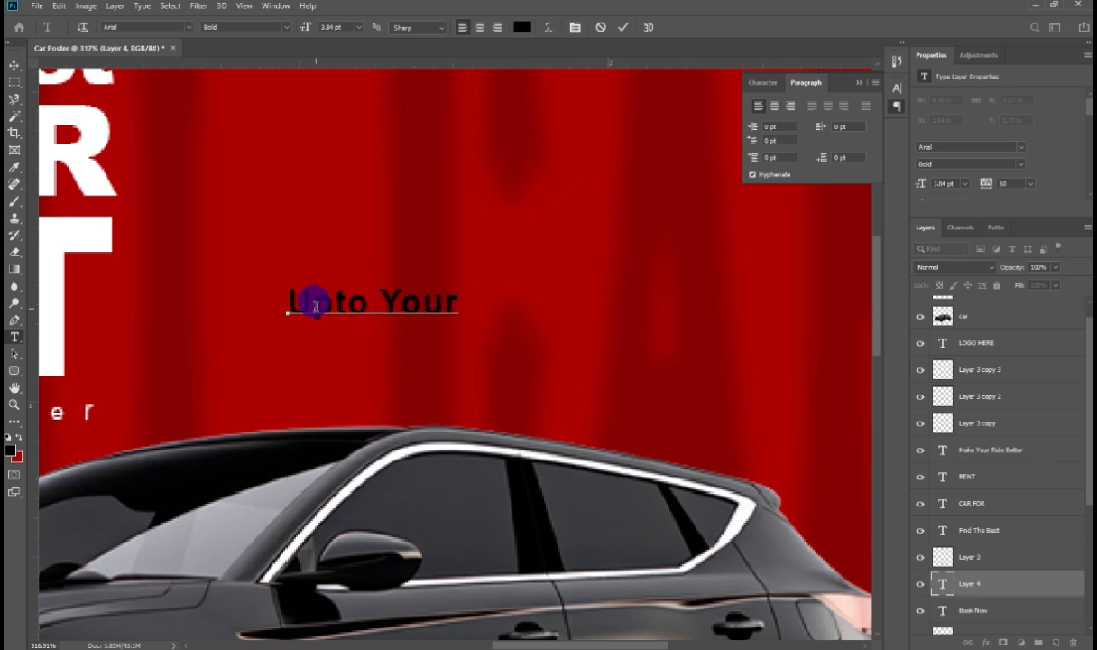
key(BackSpace)
key(BackSpace)
key(BackSpace)
key(BackSpace)
key(BackSpace)
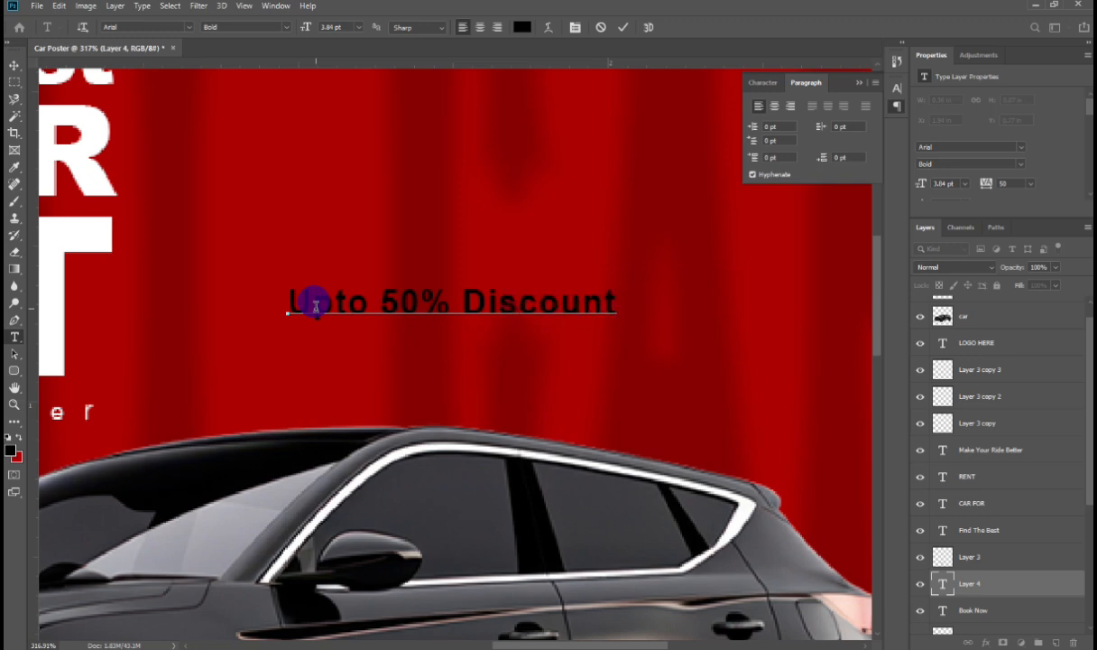
key(ctrl+Return)
Step: Color the discount text white sampled from the headline and shift it slightly down and right
key(ctrl+1)
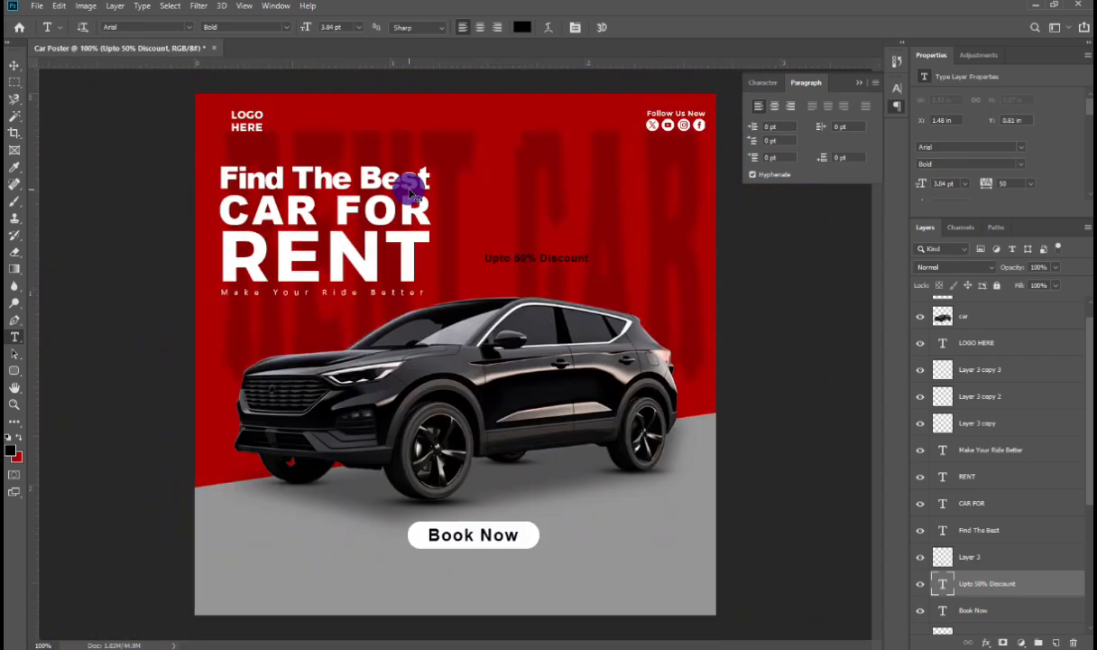
click(526, 256)
key(ctrl+a)
click(10, 450)
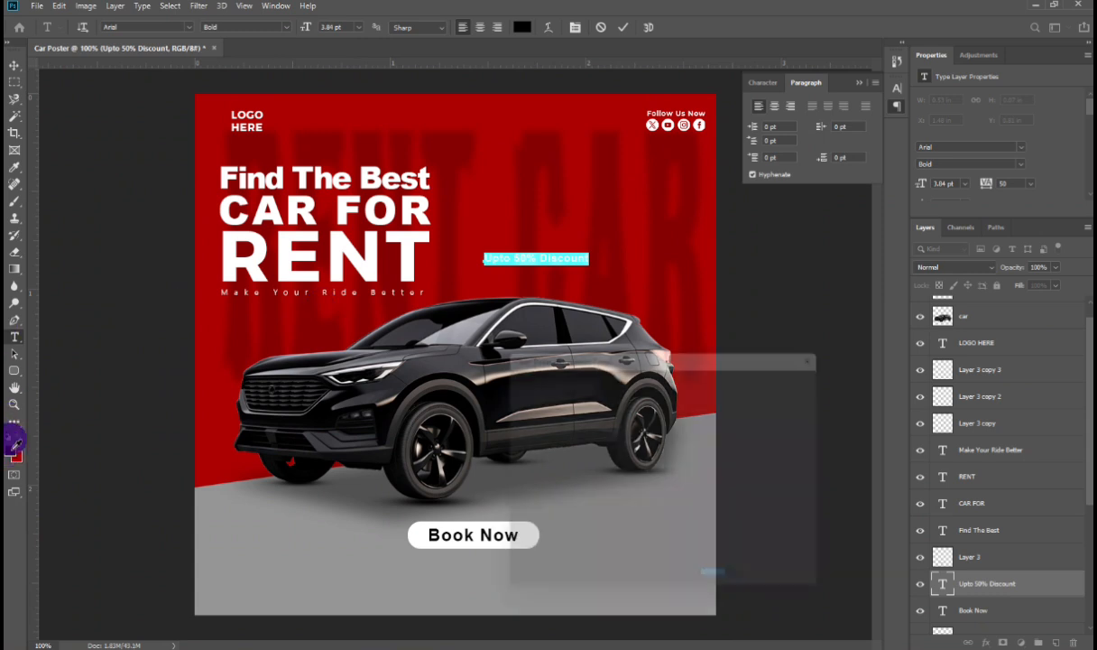
click(241, 242)
key(Return)
key(ctrl+Return)
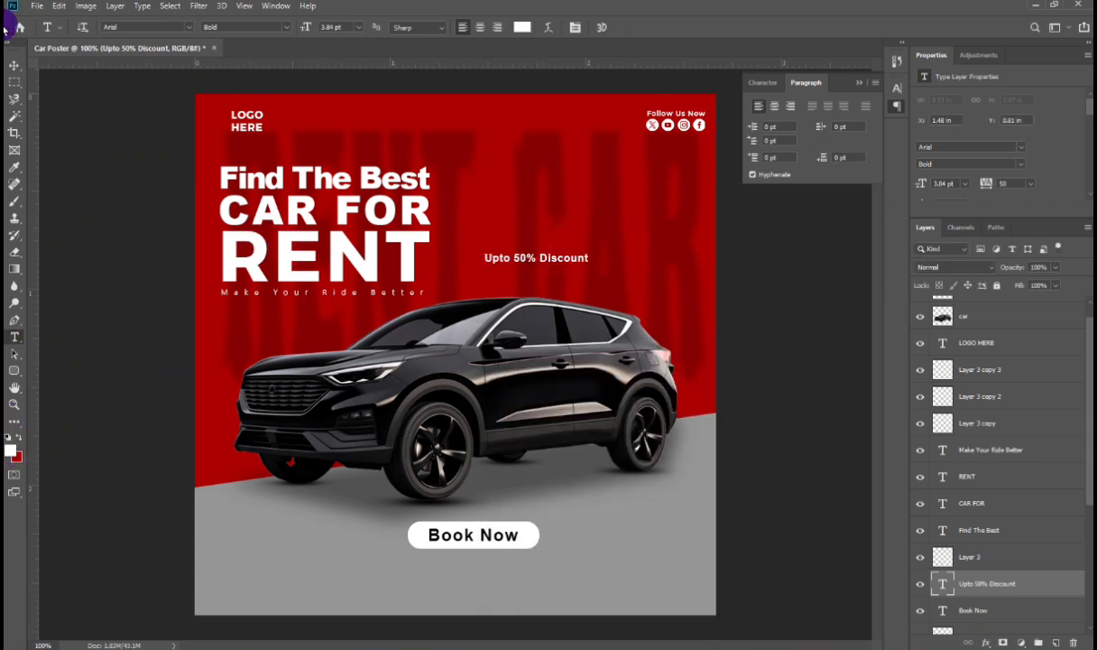
click(14, 65)
drag(551, 261, 607, 274)
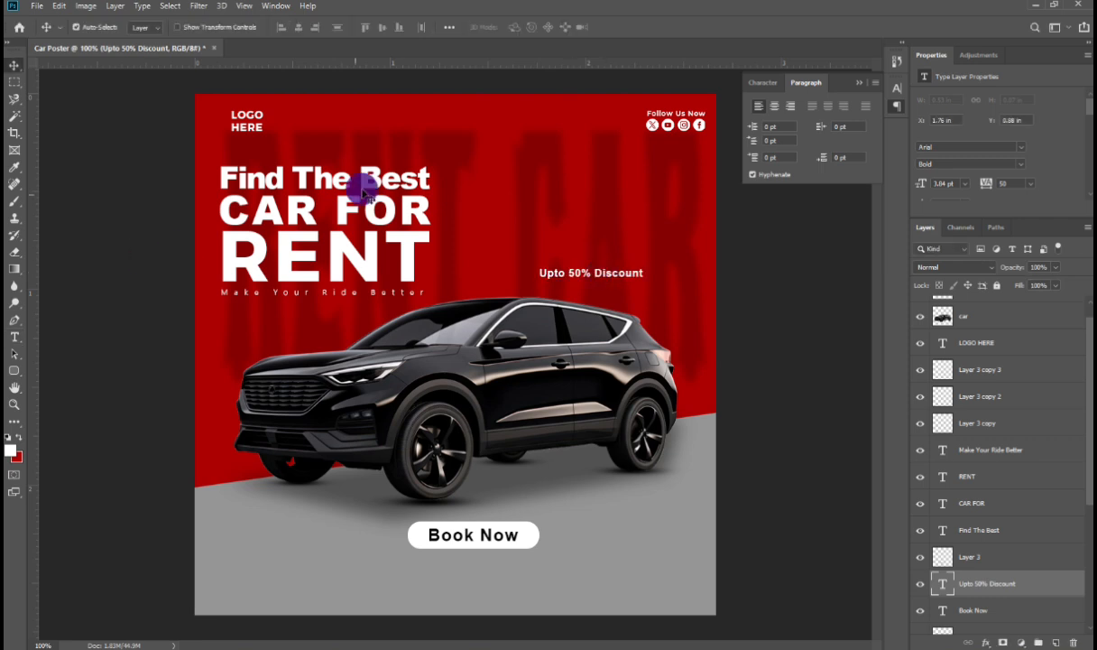
Step: Set the discount text's font to Montserrat ExtraBold, copying the font name from the RENT headline
double_click(270, 254)
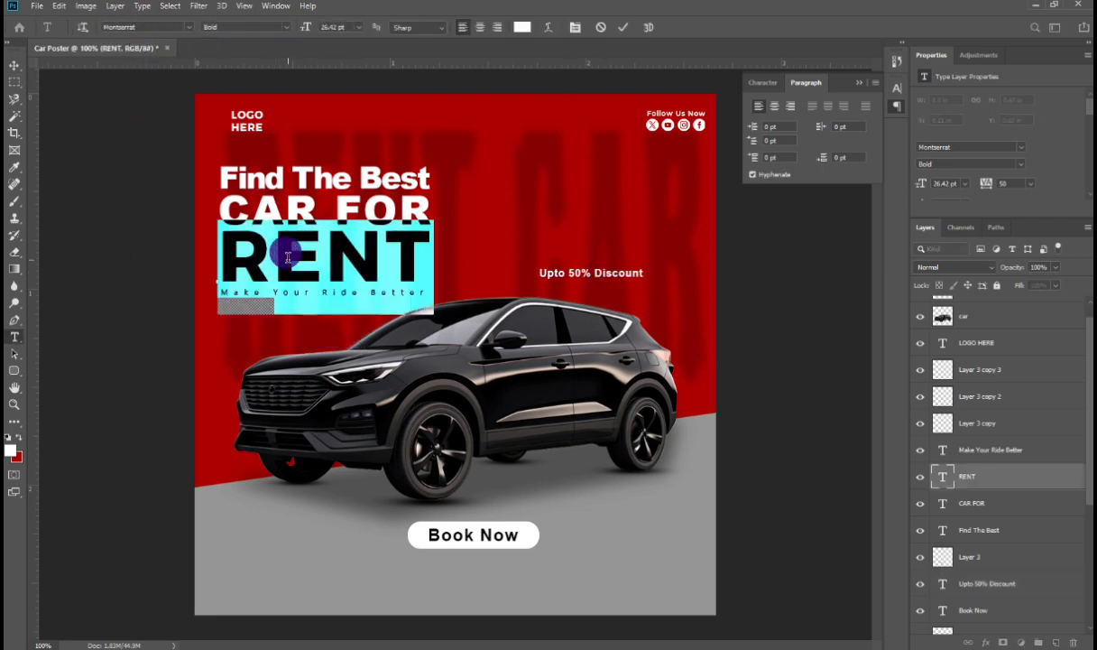
click(149, 27)
key(ctrl+c)
click(569, 262)
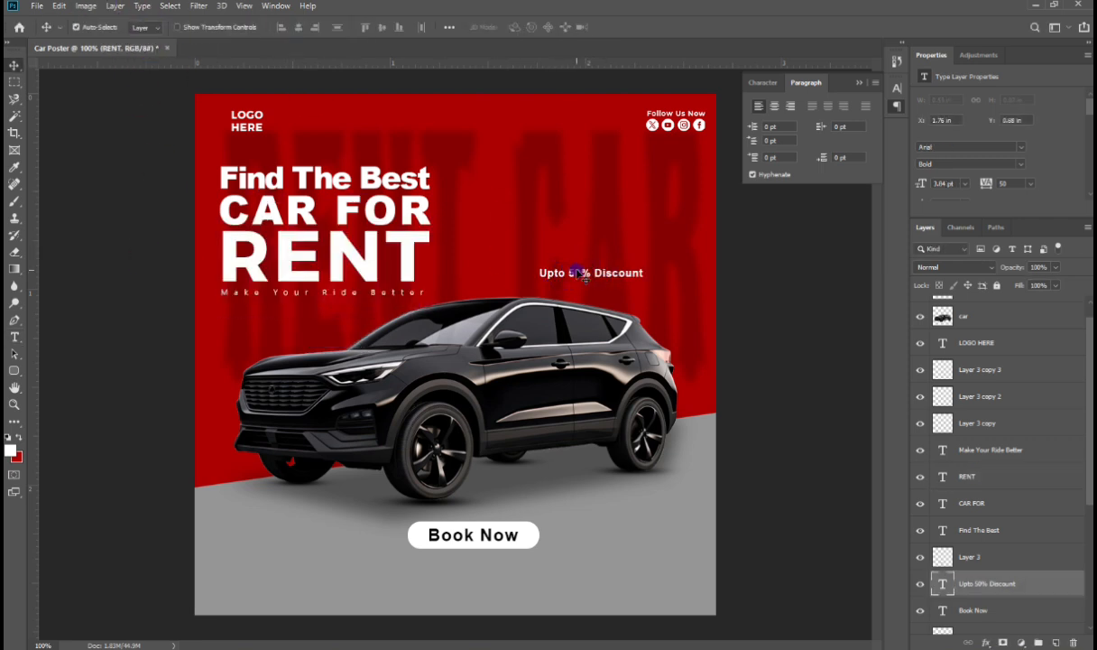
key(ctrl+a)
click(132, 27)
key(ctrl+v)
key(Return)
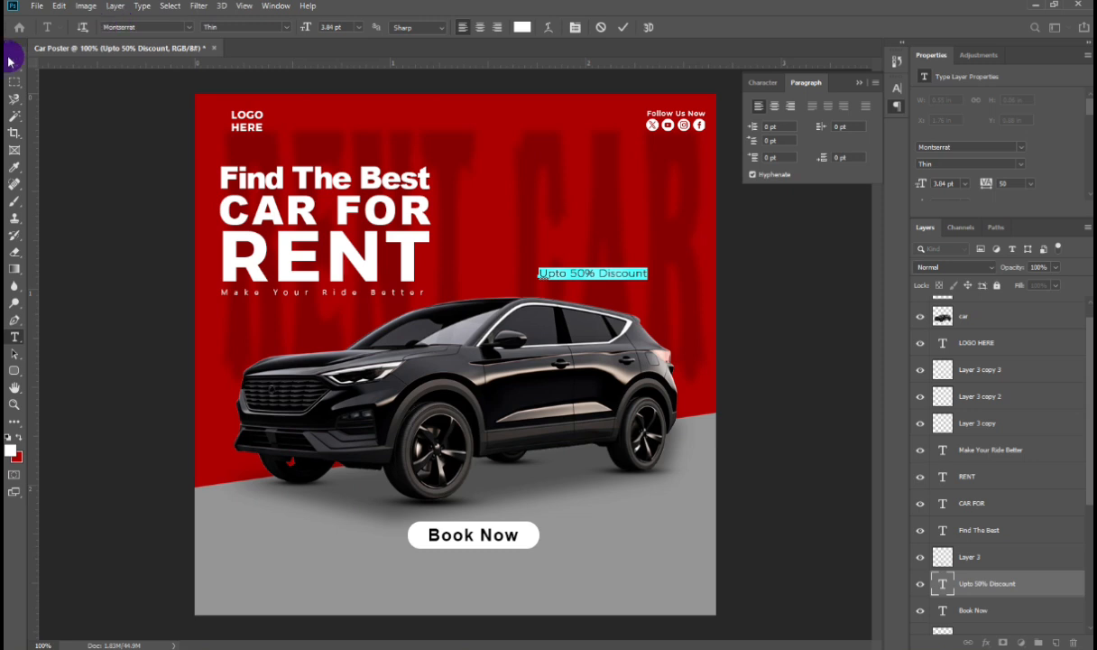
click(288, 28)
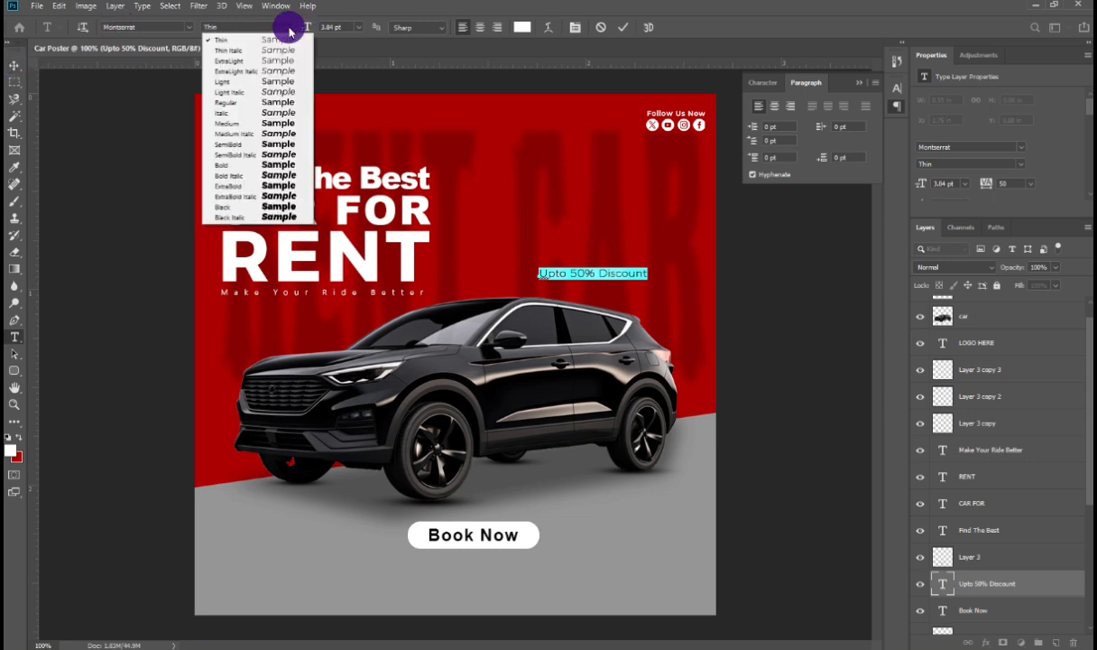
click(249, 185)
Step: Scale the discount text up to about 165%
click(72, 110)
key(ctrl+t)
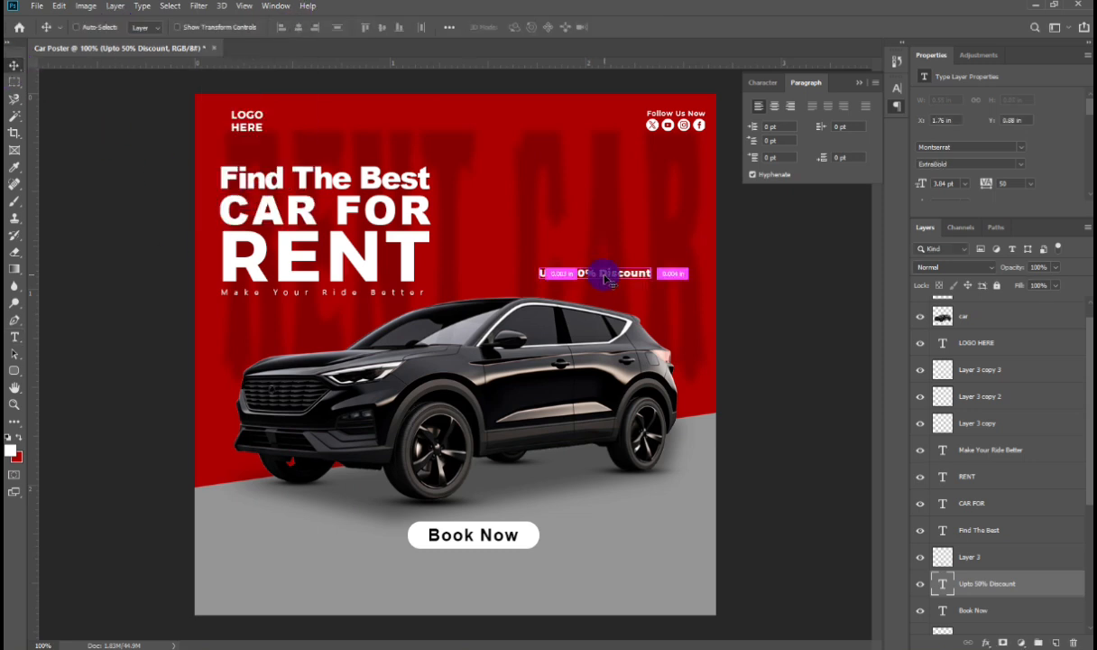
drag(595, 263, 622, 510)
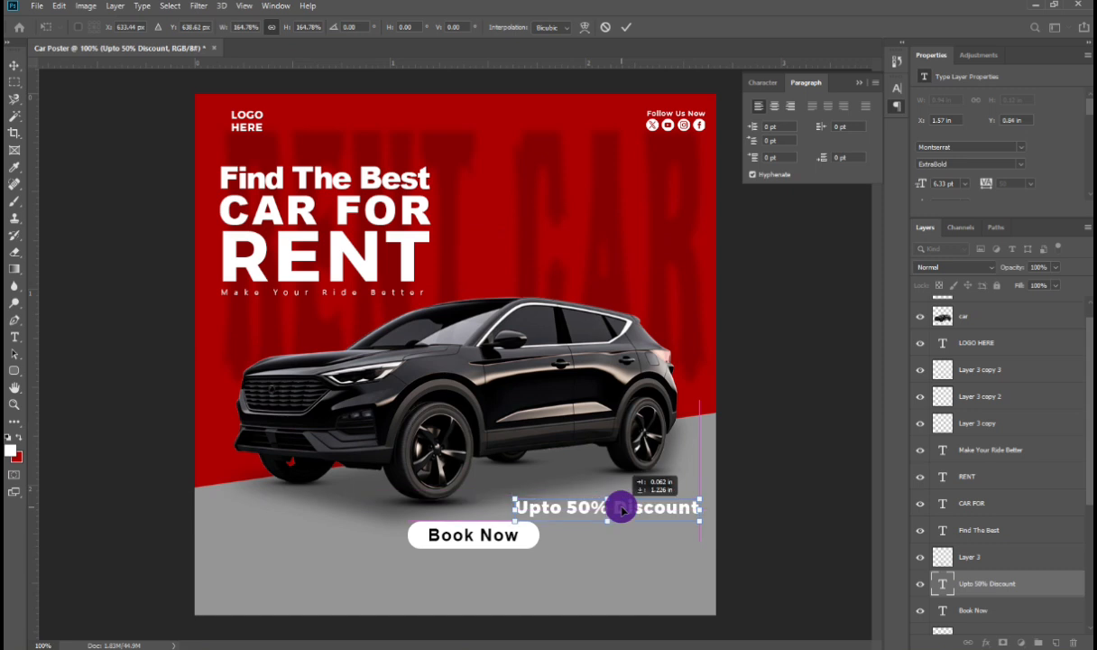
Step: Open the reference car rental poster image in File Explorer to compare the layout
click(205, 469)
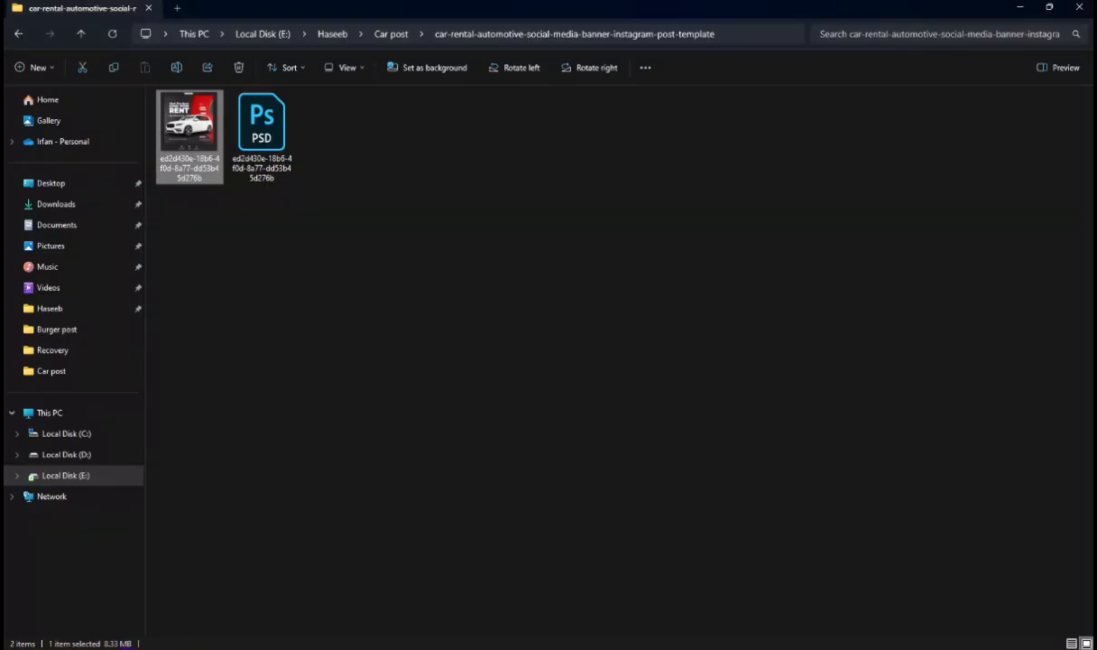
double_click(190, 136)
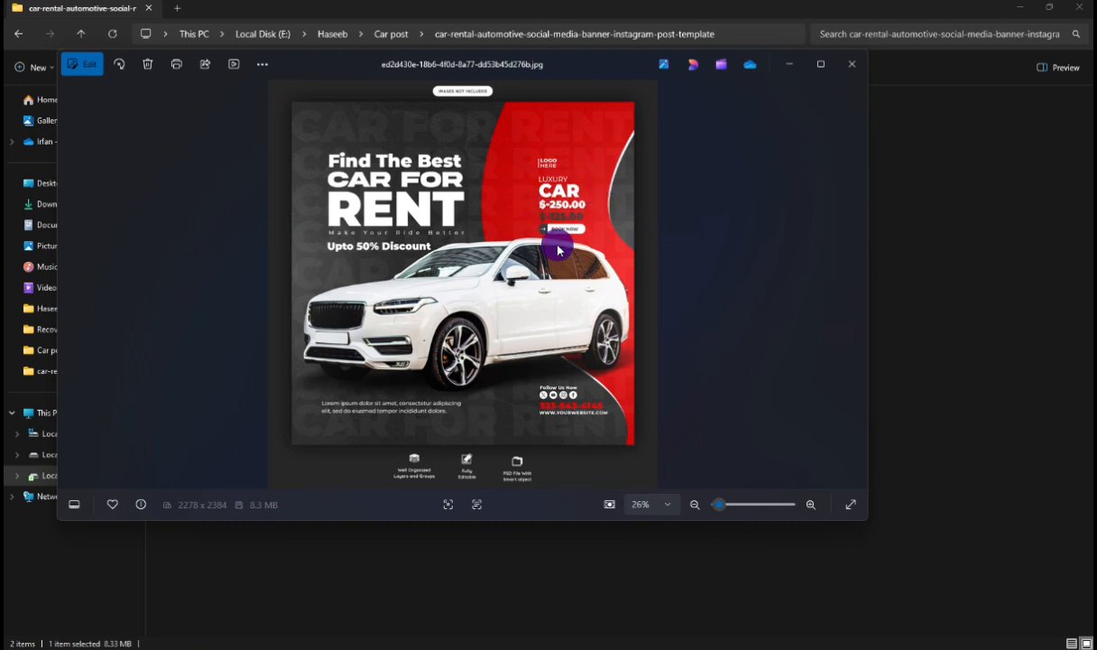
scroll(559, 246, up, 2)
click(851, 63)
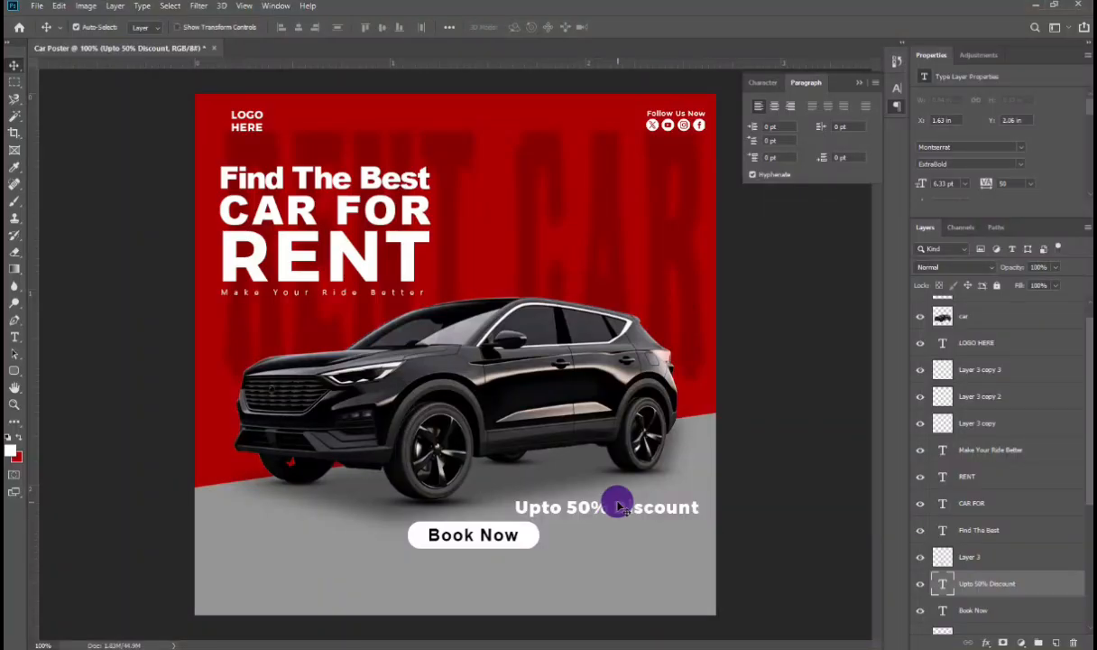
Step: Move the discount text below the tagline, left-aligned with the headline
drag(622, 508, 330, 313)
drag(402, 365, 405, 368)
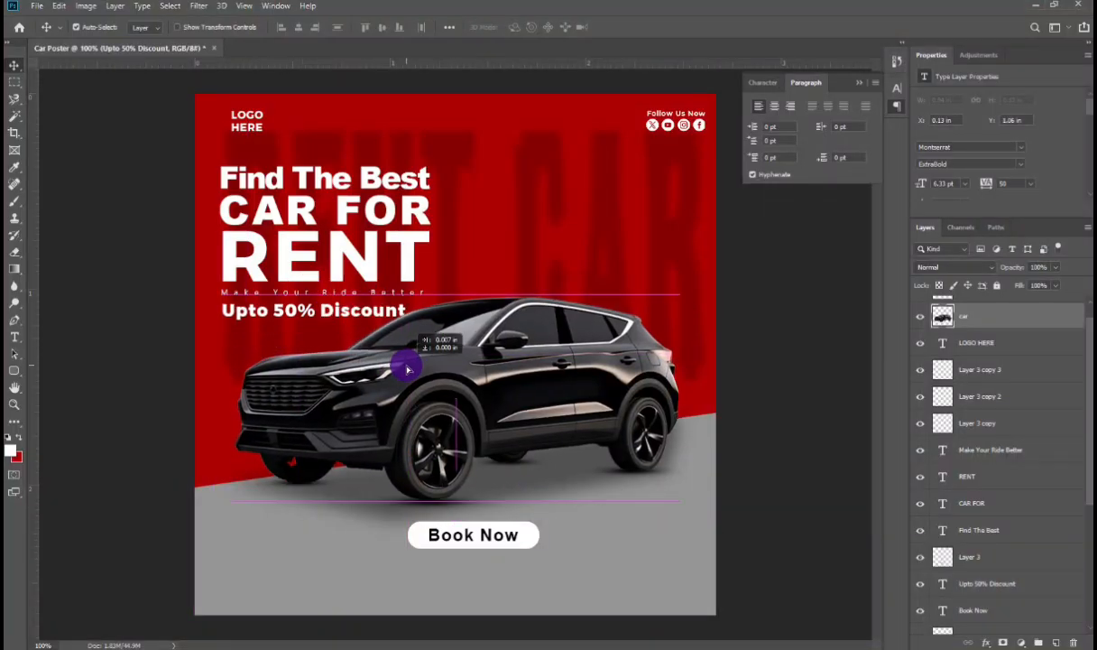
Step: Bring the discount text layer one step forward in the layer stack
click(289, 242)
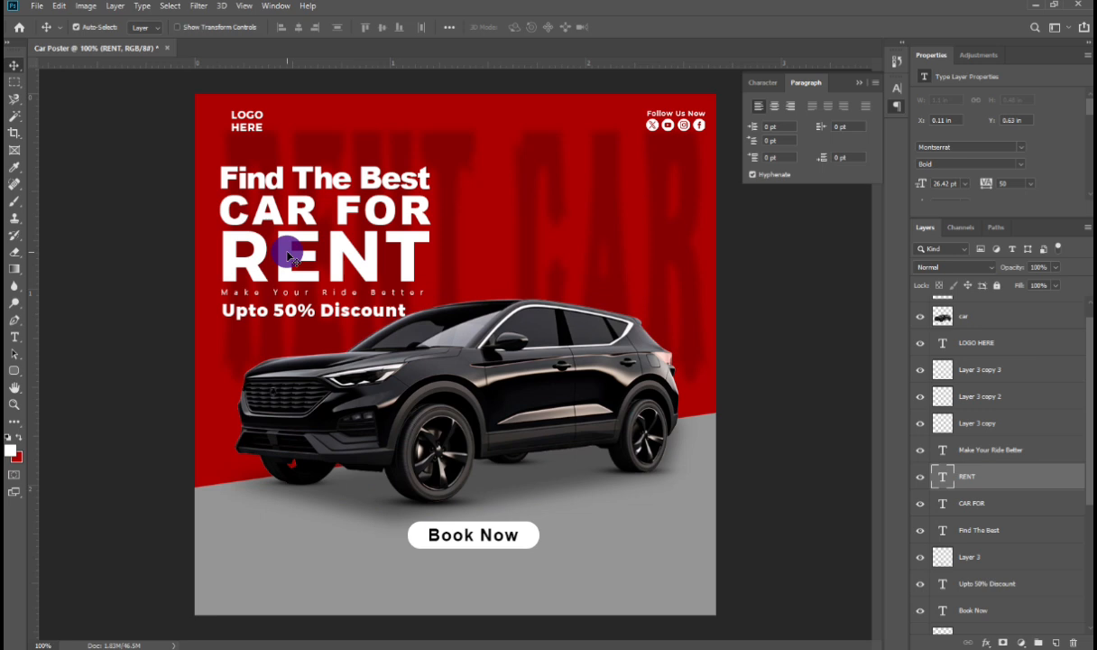
click(334, 312)
key(ctrl+bracketright)
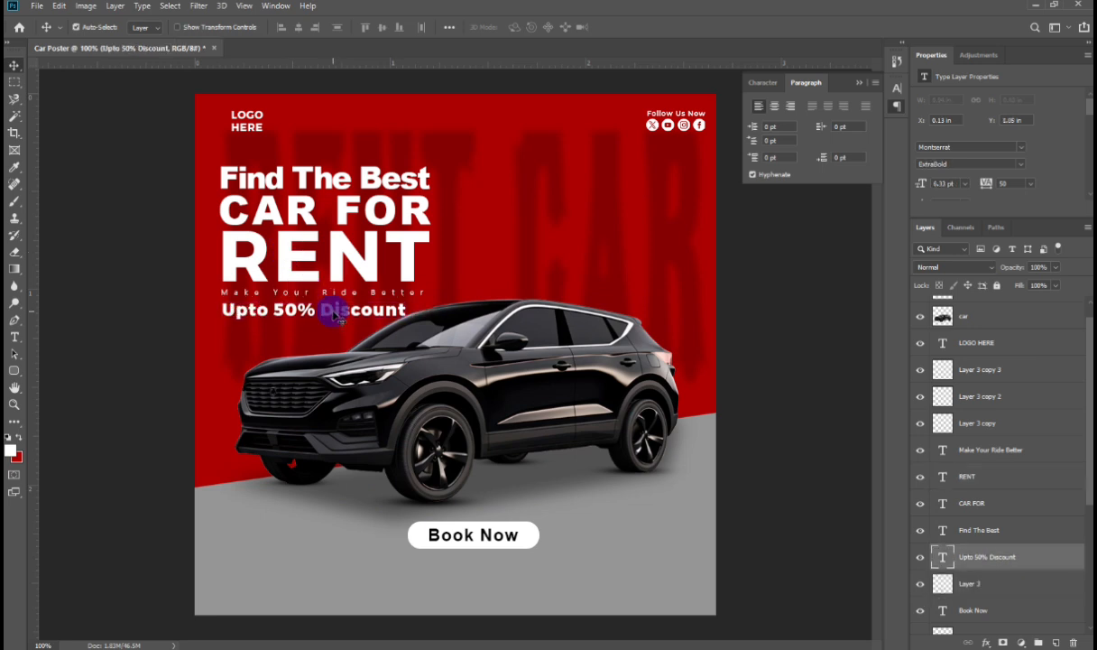
Step: Edit the duplicated CAR text to read $-250.00 and reduce its font size to 7.78 pt
shift+click(1016, 458)
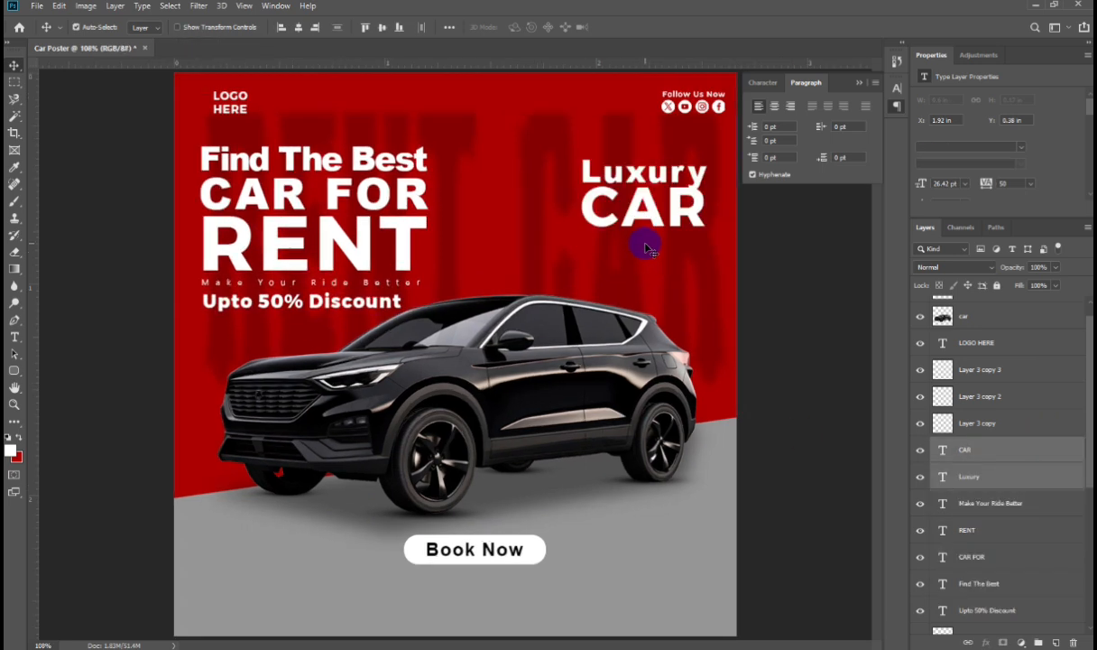
drag(659, 217, 666, 258)
double_click(661, 253)
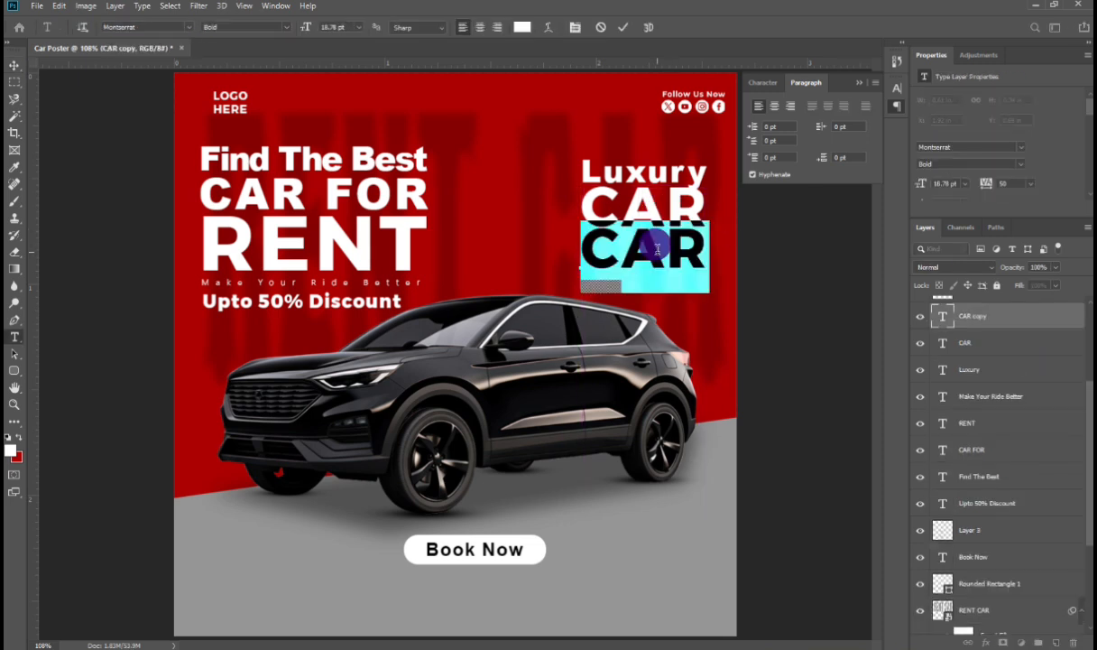
text(S)
text(-)
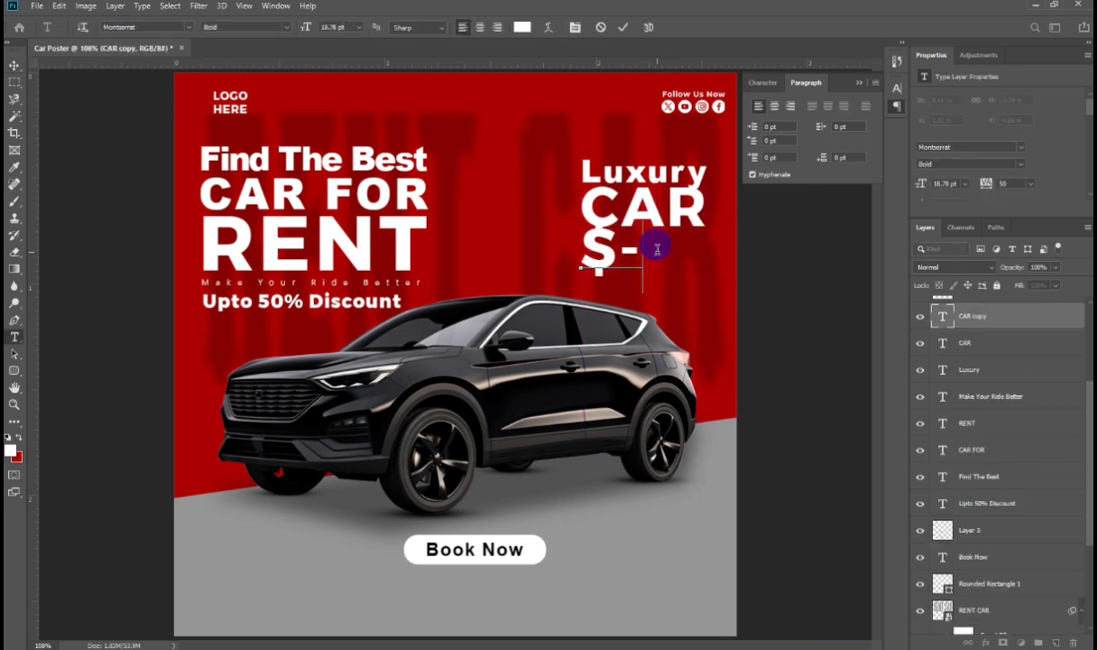
text(250)
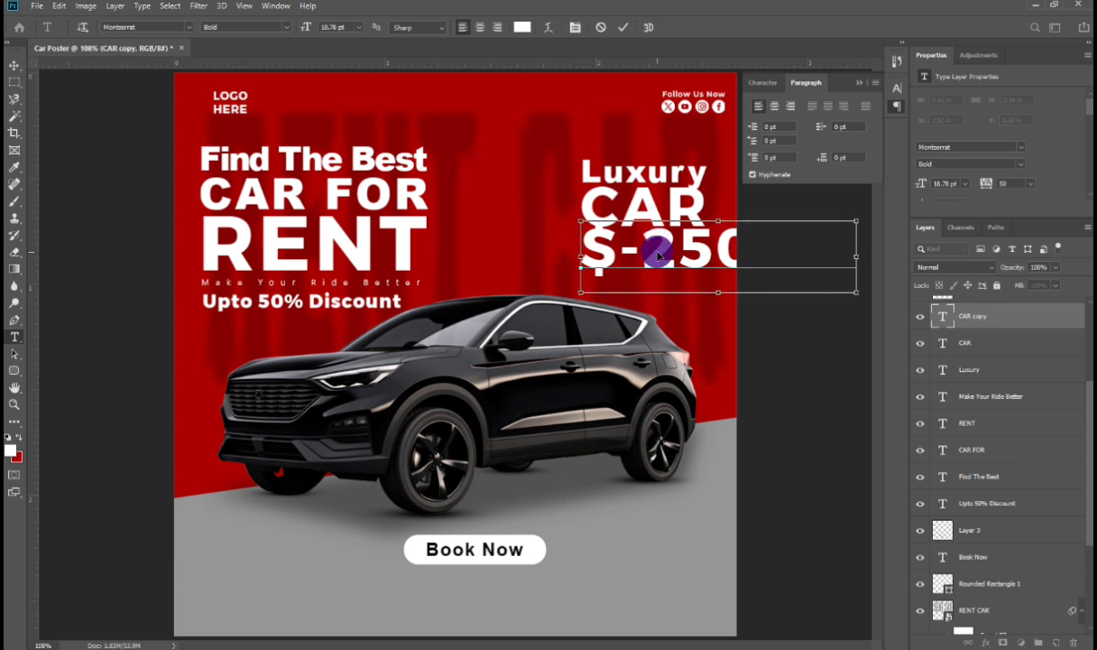
key(ctrl+a)
click(311, 24)
scroll(311, 24, down, 6)
scroll(311, 25, down, 5)
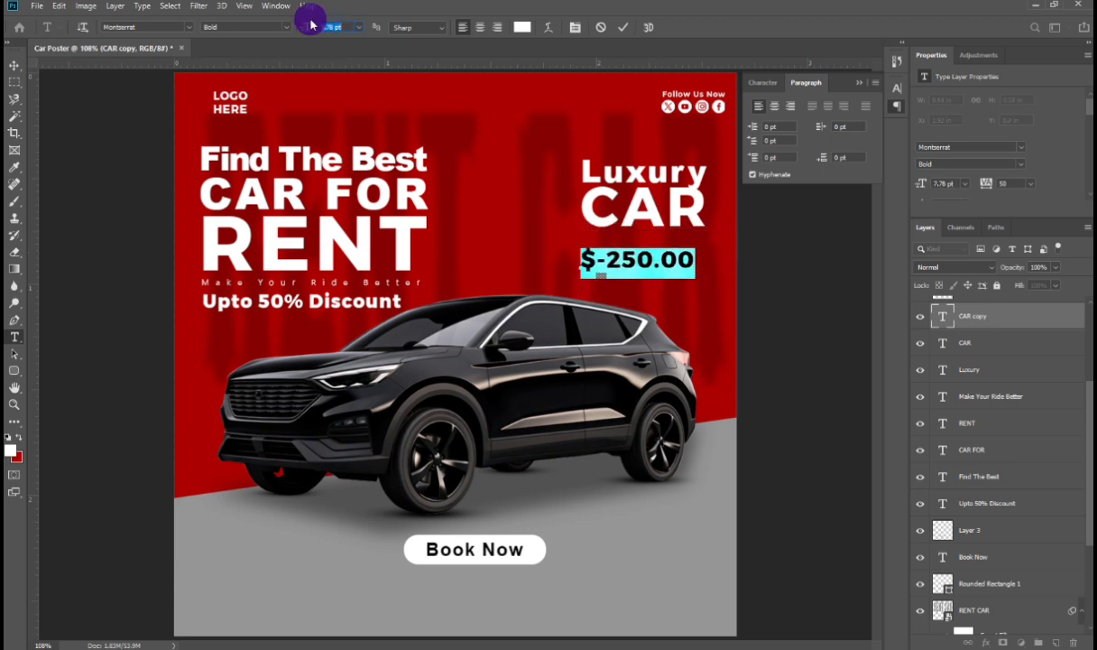
key(ctrl+Return)
Step: Duplicate the $-250.00 price text directly below the original
key(v)
drag(610, 254, 629, 267)
Step: Convert the Luxury heading text to all caps
click(588, 181)
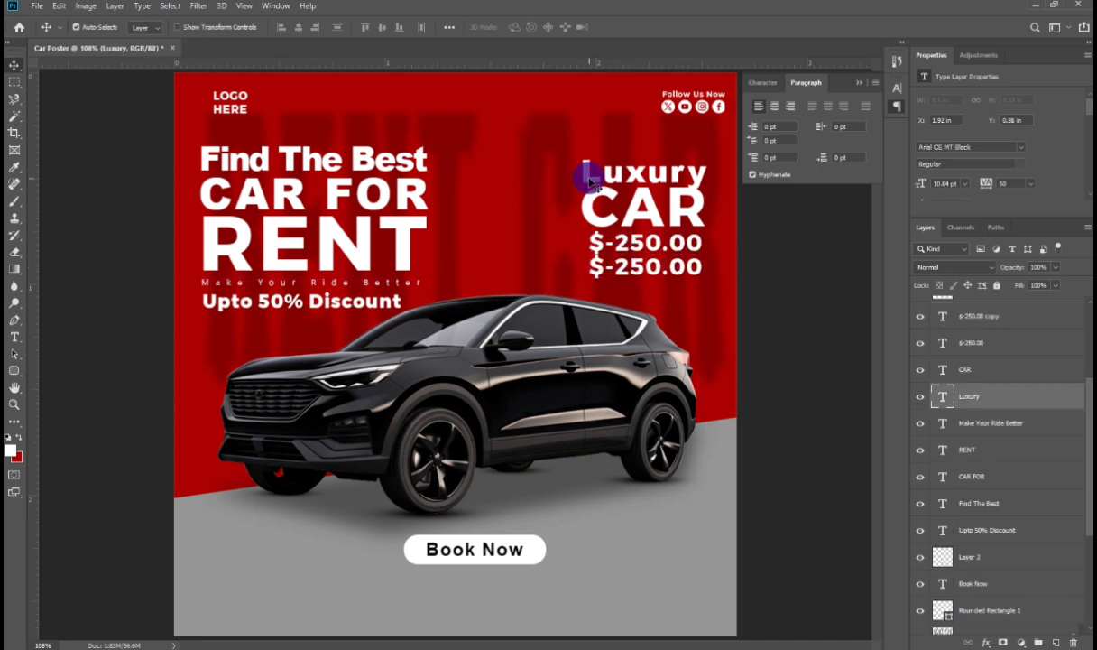
key(ctrl+t)
drag(579, 172, 581, 172)
key(Return)
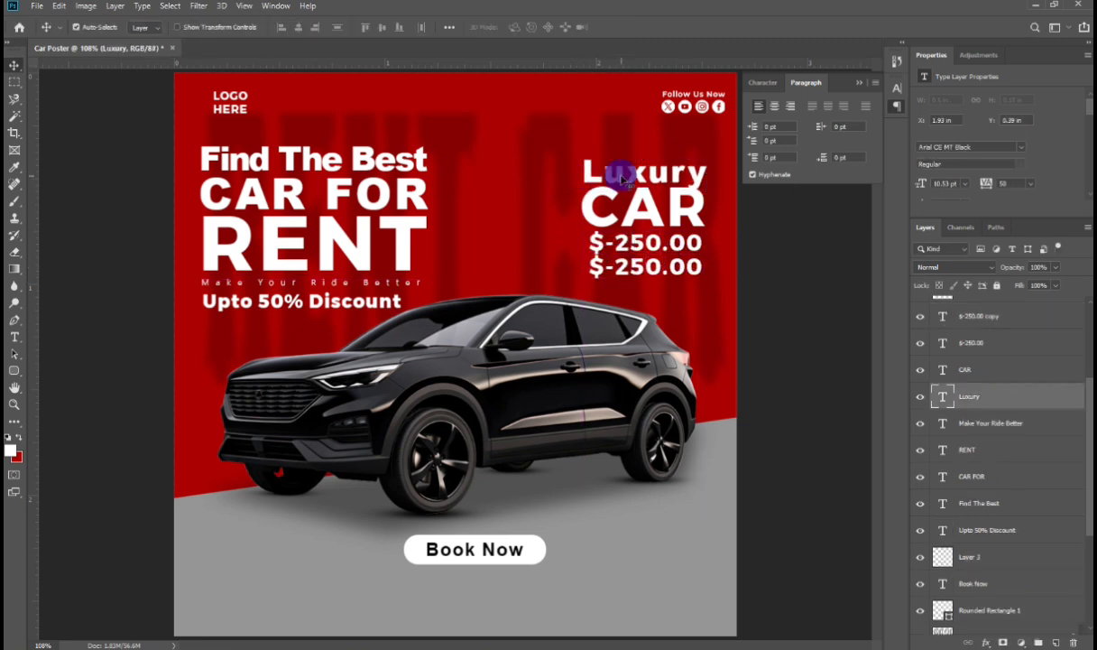
double_click(623, 179)
key(ctrl+t)
click(787, 177)
key(ctrl+Return)
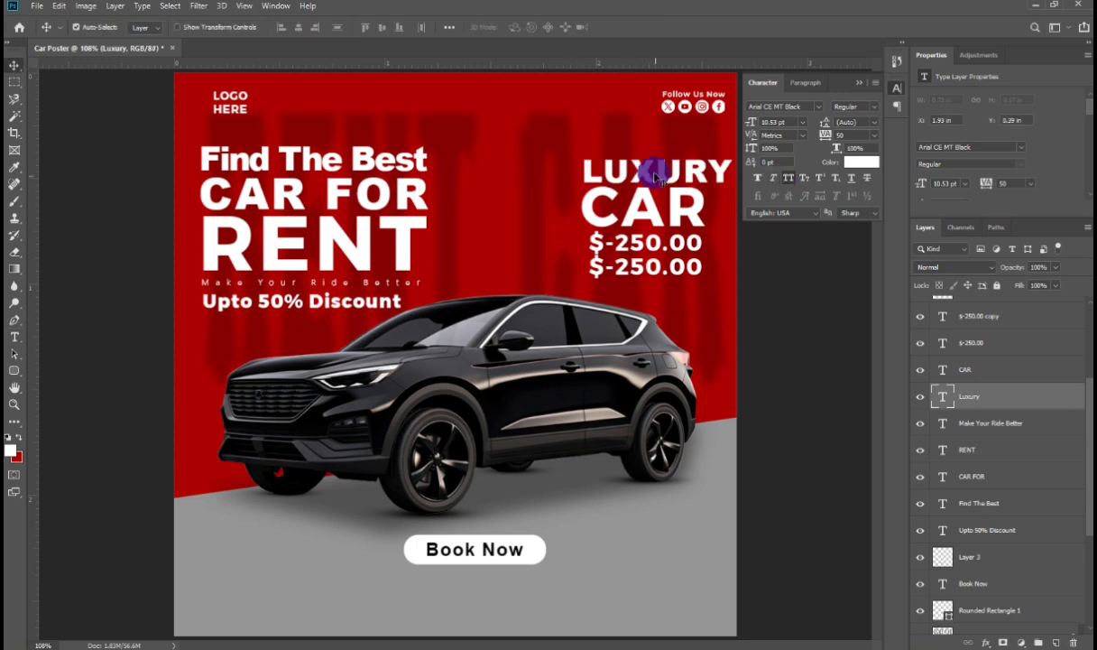
Step: Scale the LUXURY heading down to about 96% so it fits the column
key(ctrl+t)
drag(730, 171, 712, 171)
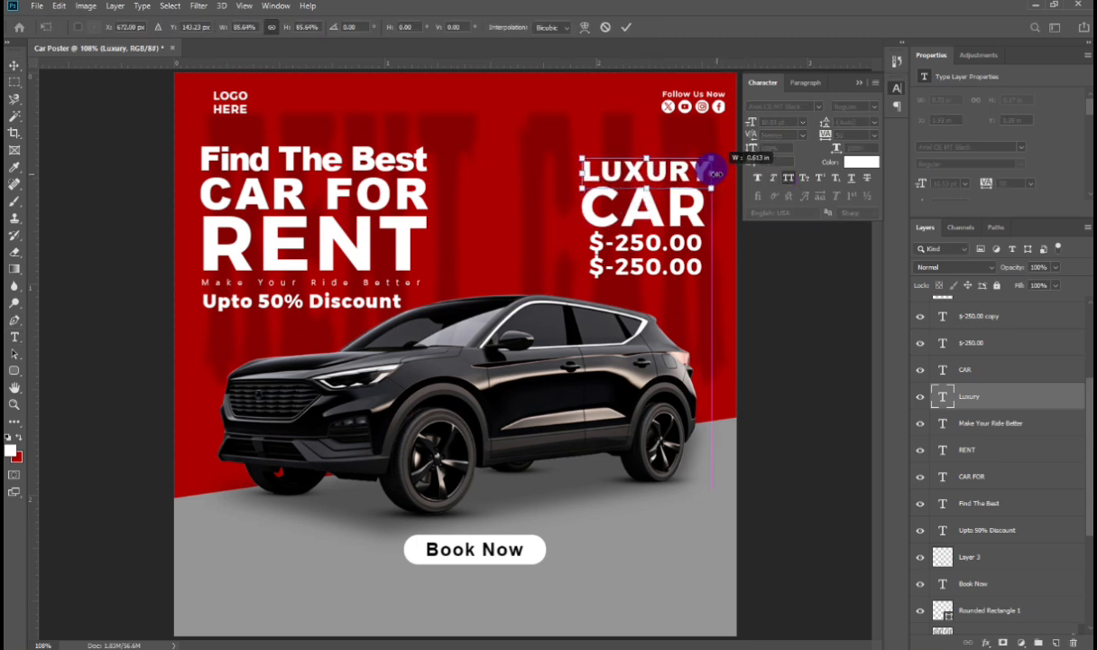
key(Return)
Step: Move the Book Now button shape and its label up beneath the price lines on the right
drag(538, 548, 726, 294)
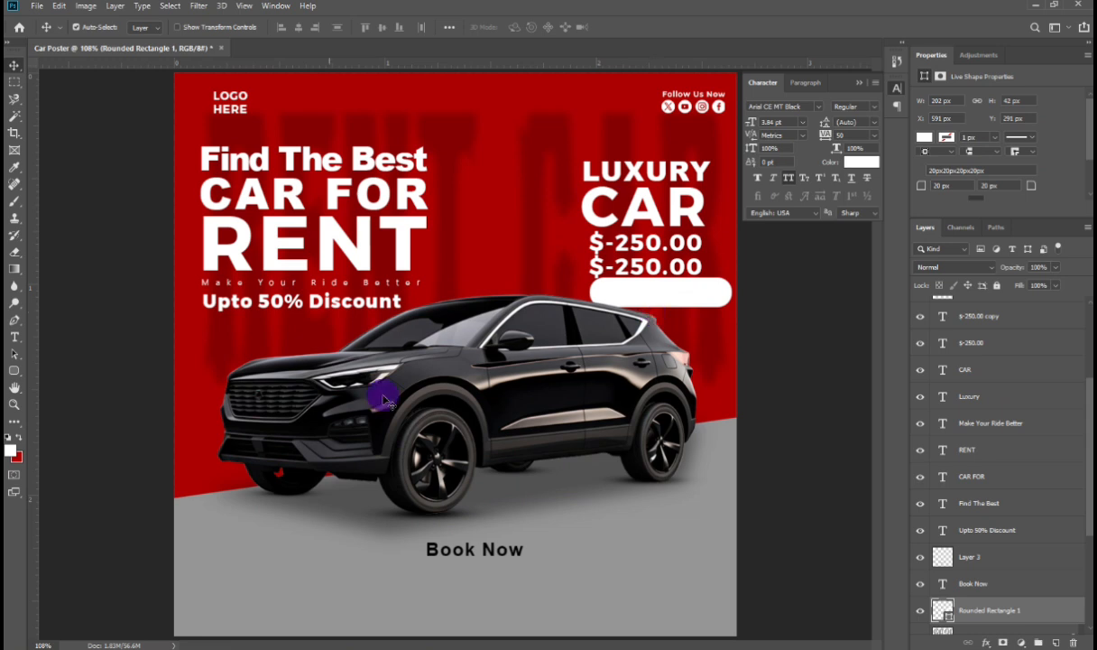
drag(460, 551, 661, 293)
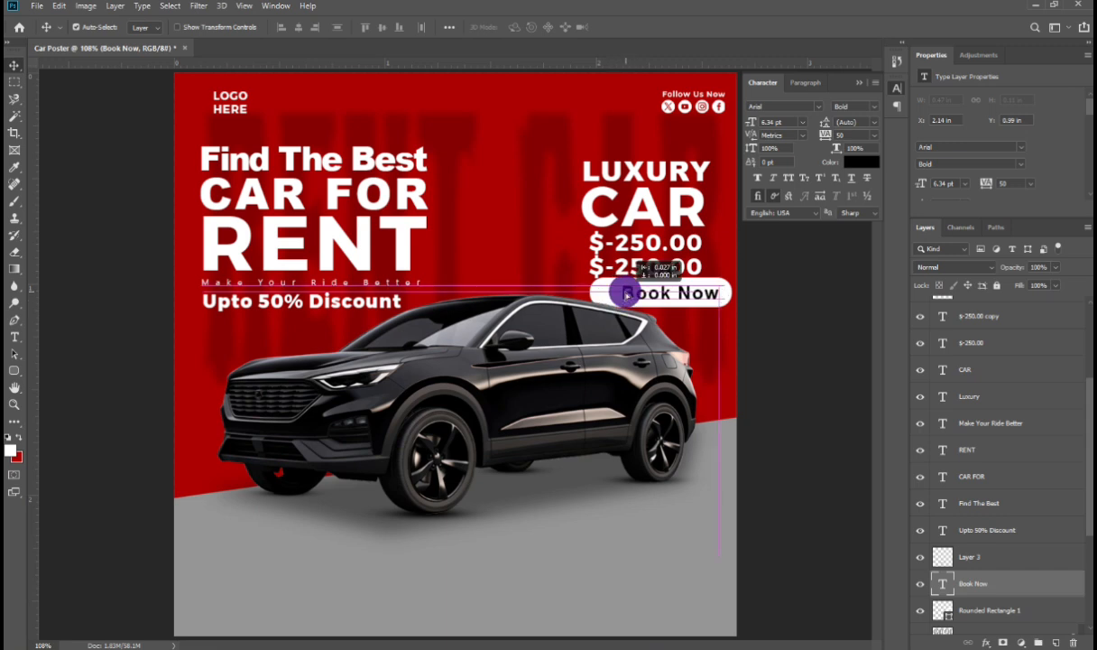
Step: Scale the Book Now button and label down to about 51%
shift+click(610, 289)
key(ctrl+t)
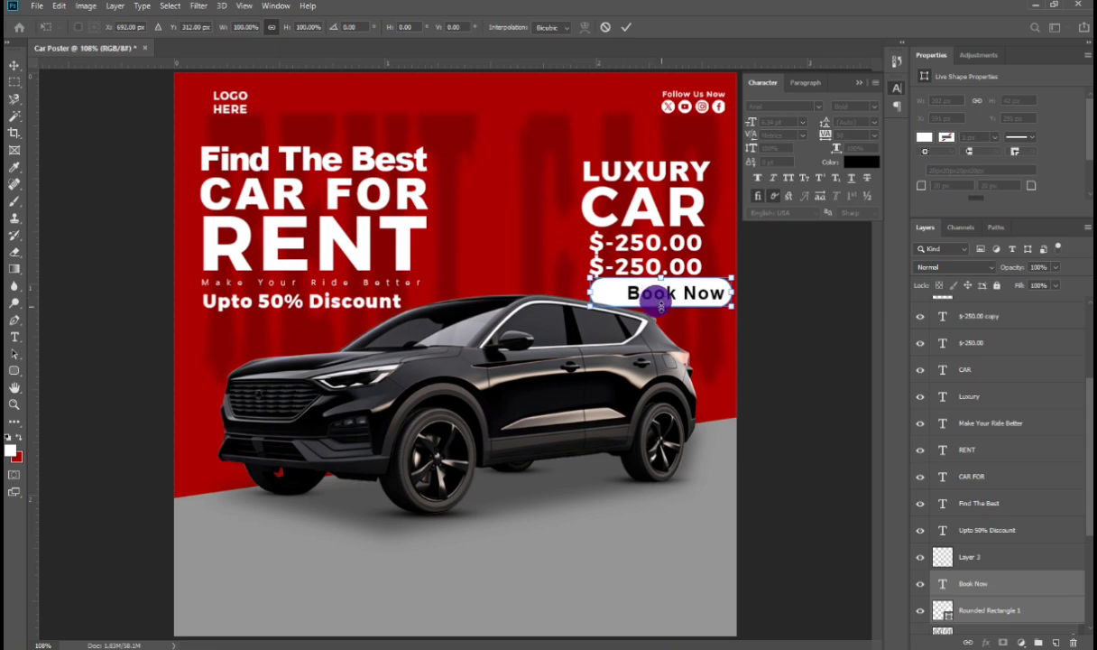
mouse_move(660, 305)
mouse_down()
mouse_move(641, 288)
mouse_move(651, 281)
mouse_move(661, 294)
mouse_up()
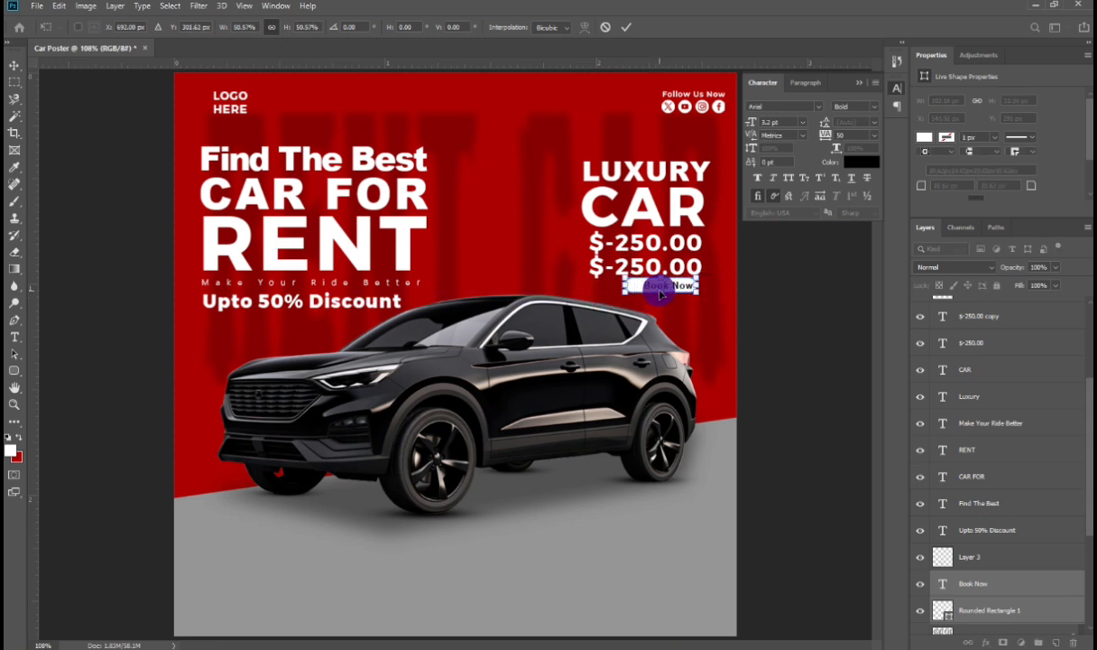
key(Return)
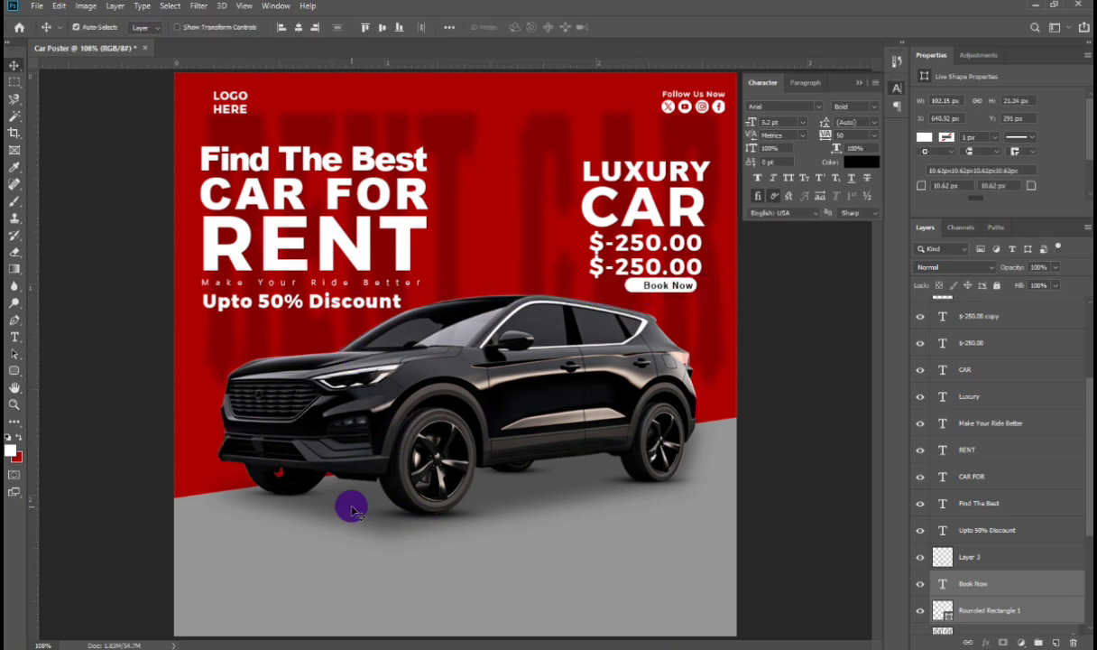
Step: Move the car together with its shadow layers lower on the poster
drag(350, 507, 356, 544)
click(431, 511)
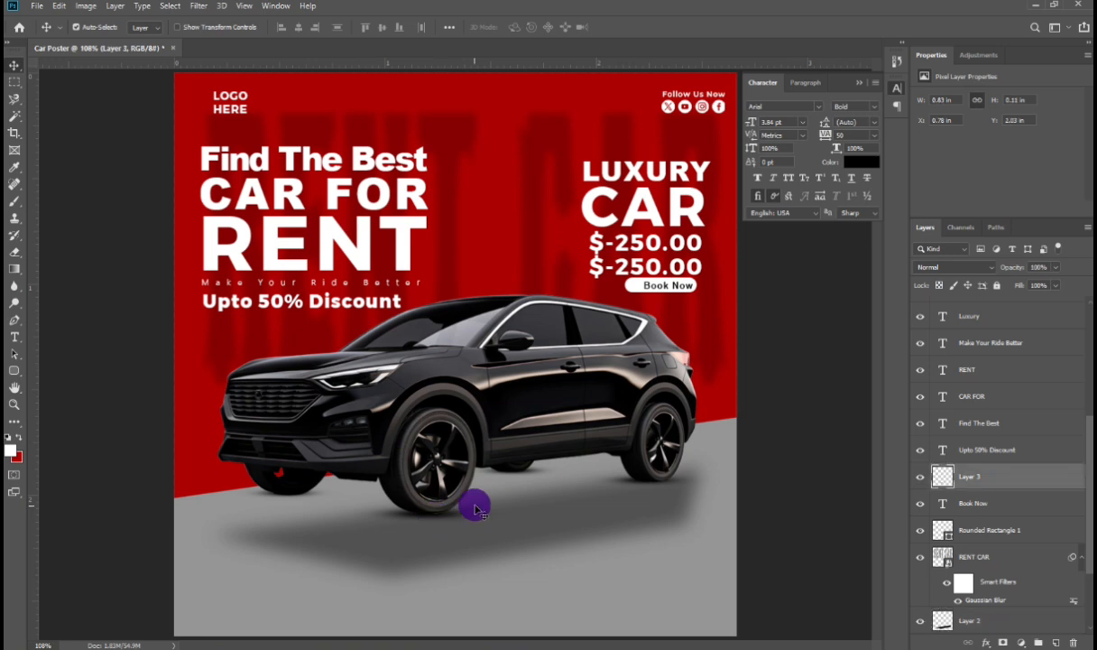
shift+click(562, 474)
shift+click(648, 485)
shift+click(308, 494)
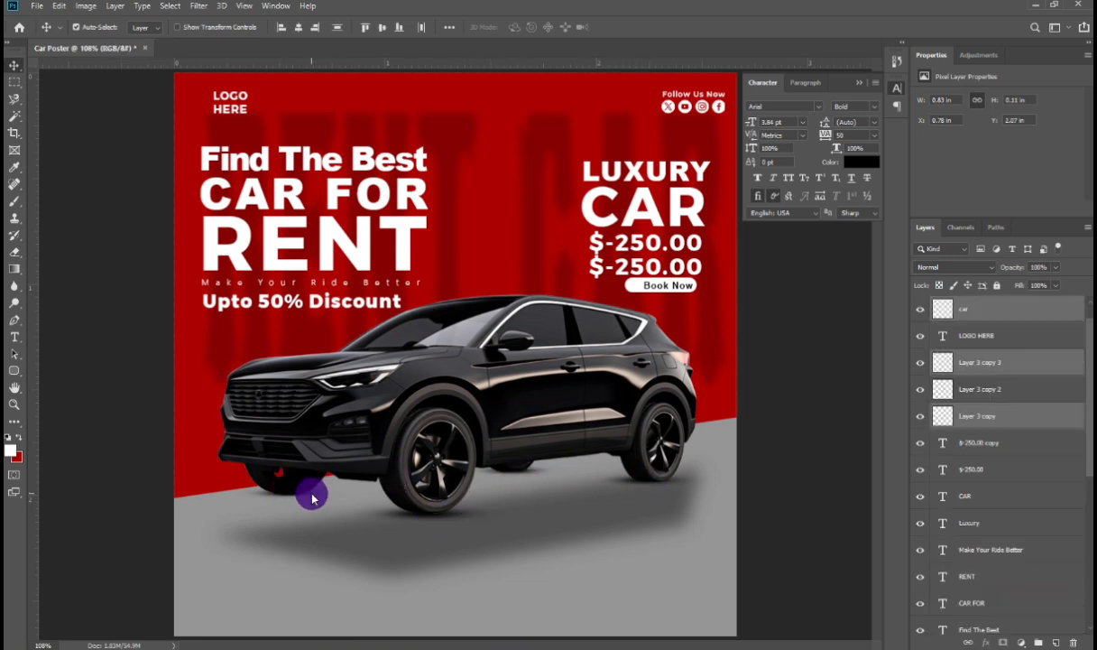
key(shift+Down)
key(shift+Down)
key(shift+Down)
key(shift+Down)
key(shift+Up)
key(shift+Up)
key(shift+Up)
key(shift+Up)
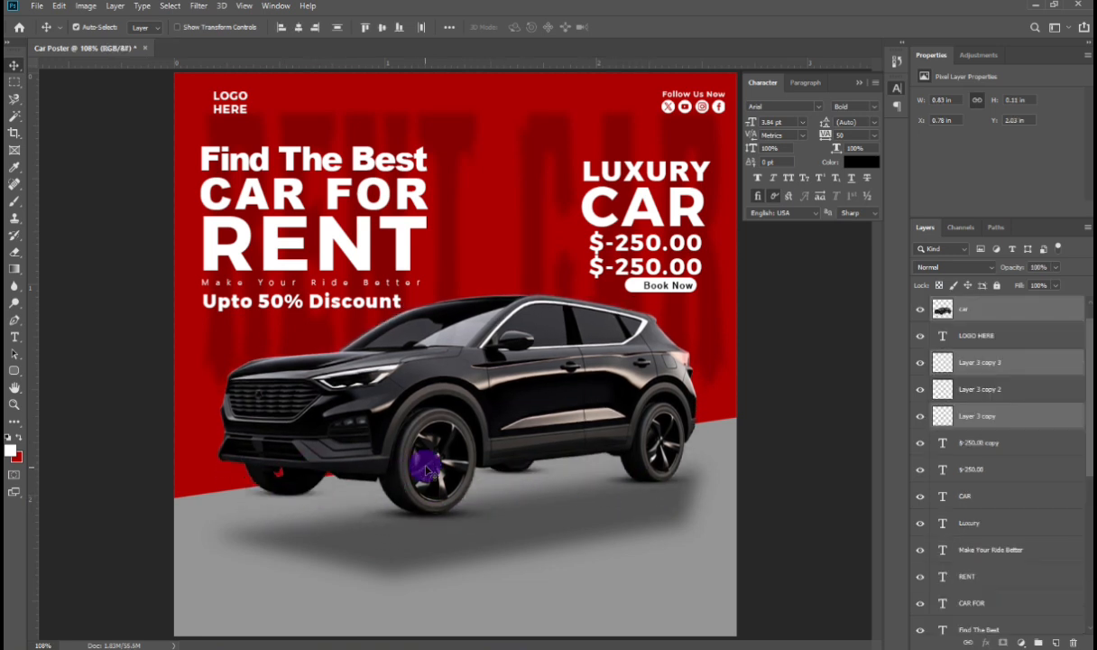
key(shift+Down)
key(shift+Down)
key(shift+Down)
key(shift+Down)
key(shift+Down)
key(shift+Down)
key(shift+Down)
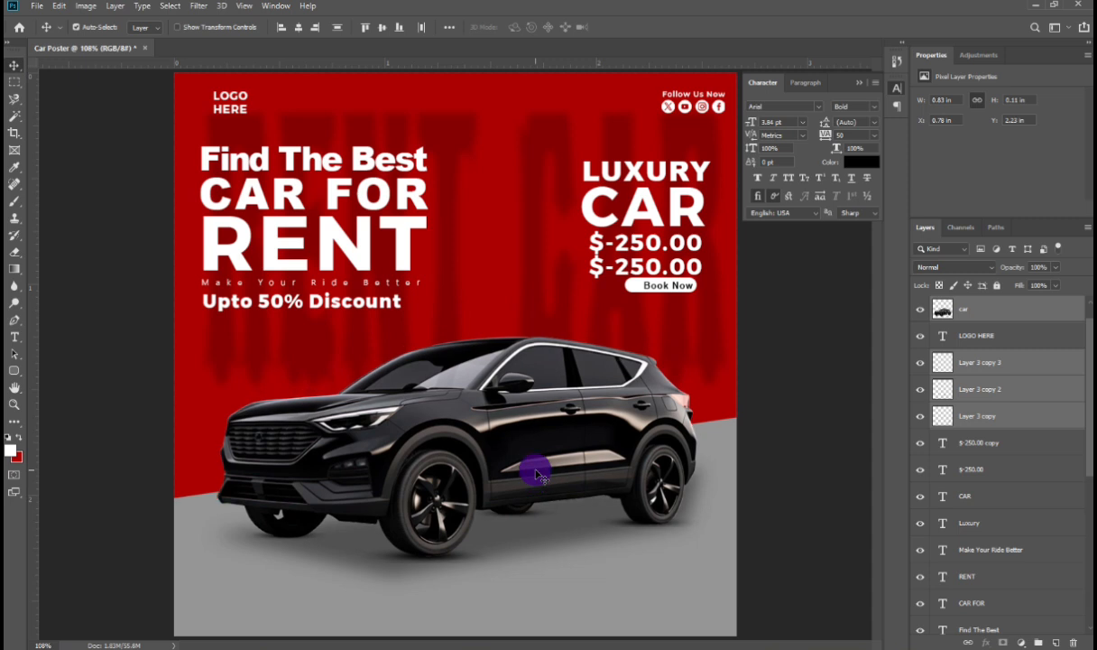
key(shift+Up)
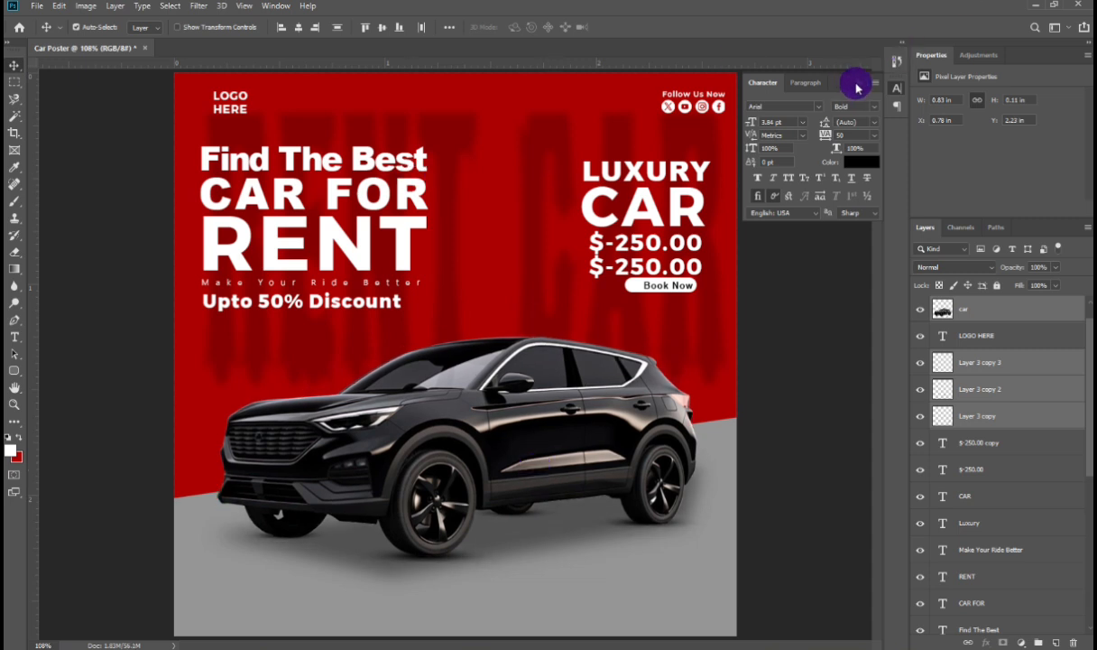
Step: Close the Character panel and shift the Book Now button shape slightly left
click(812, 80)
drag(635, 287, 611, 296)
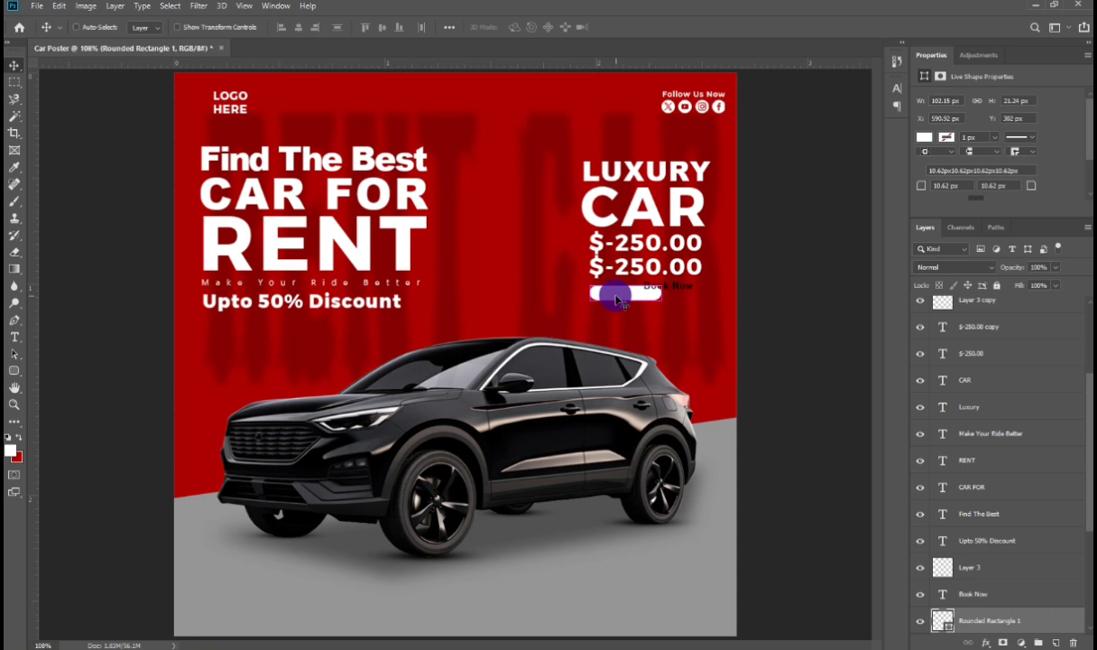
key(ctrl+t)
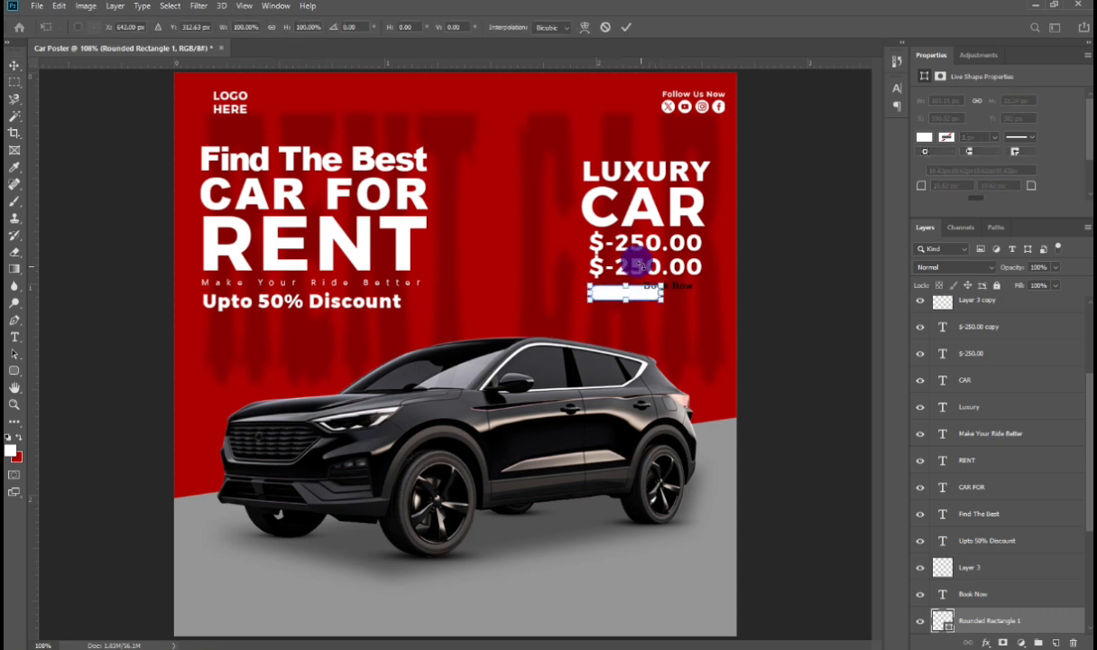
click(629, 270)
Step: Change the second price line to $-125.00
double_click(626, 266)
drag(615, 266, 631, 267)
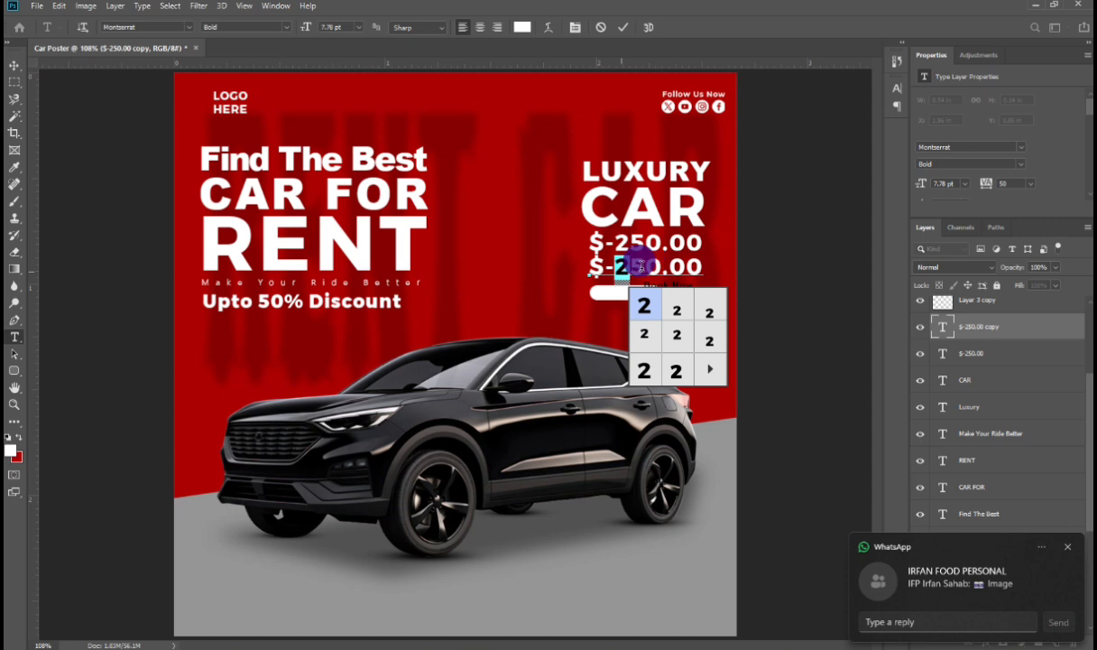
drag(616, 267, 662, 267)
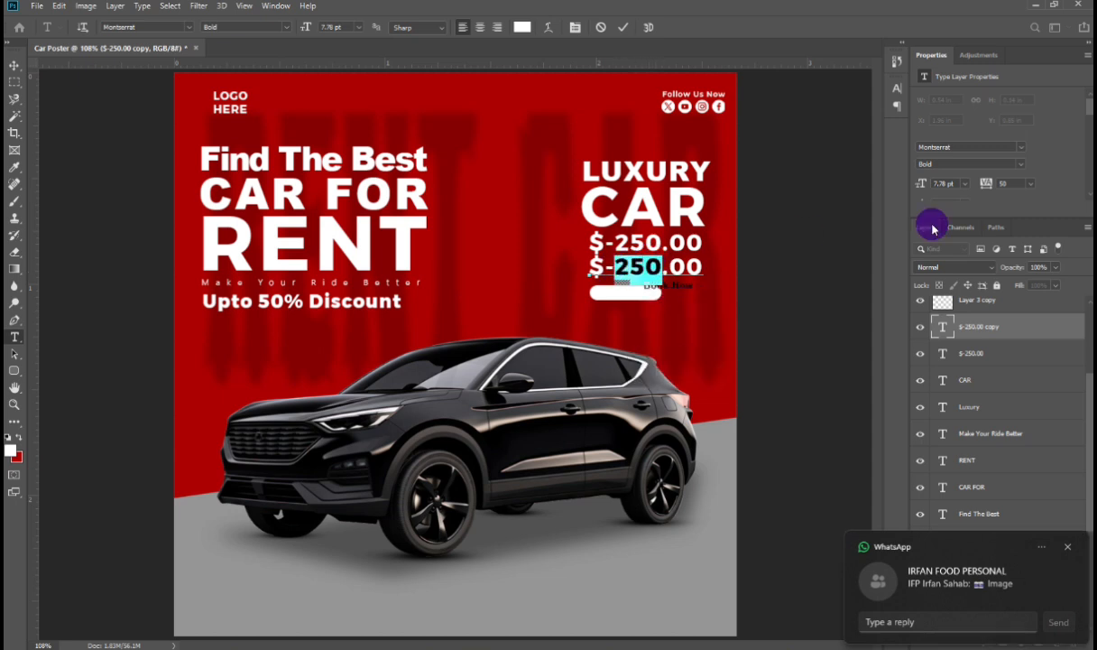
text(125)
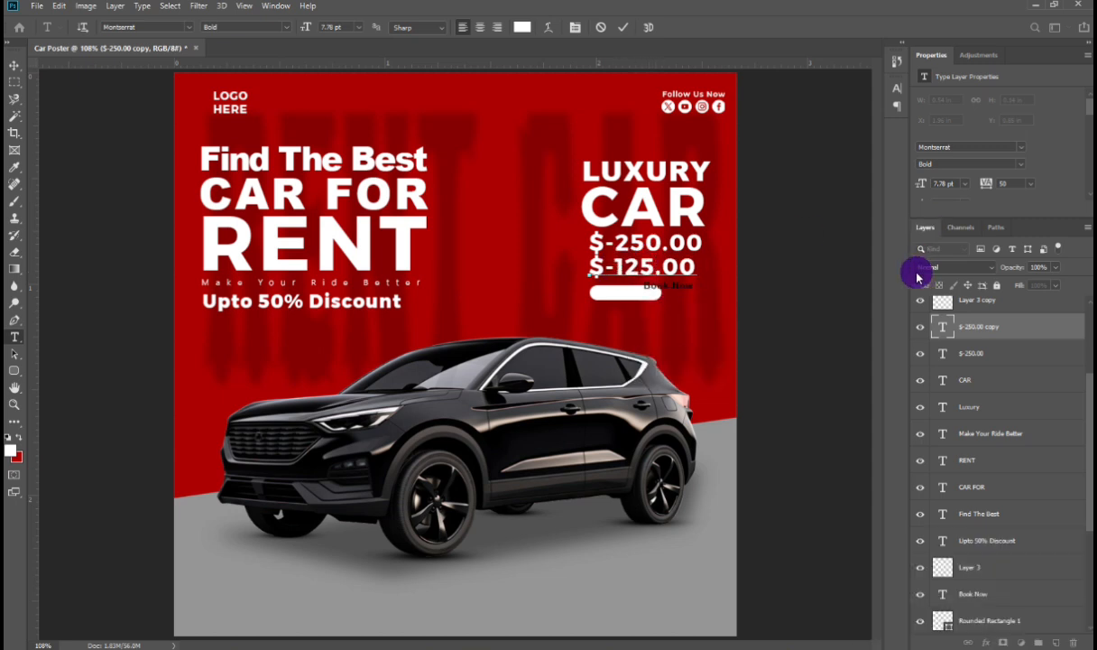
key(ctrl+Return)
Step: Scale the $-125.00 price text up to about 108%
key(ctrl+t)
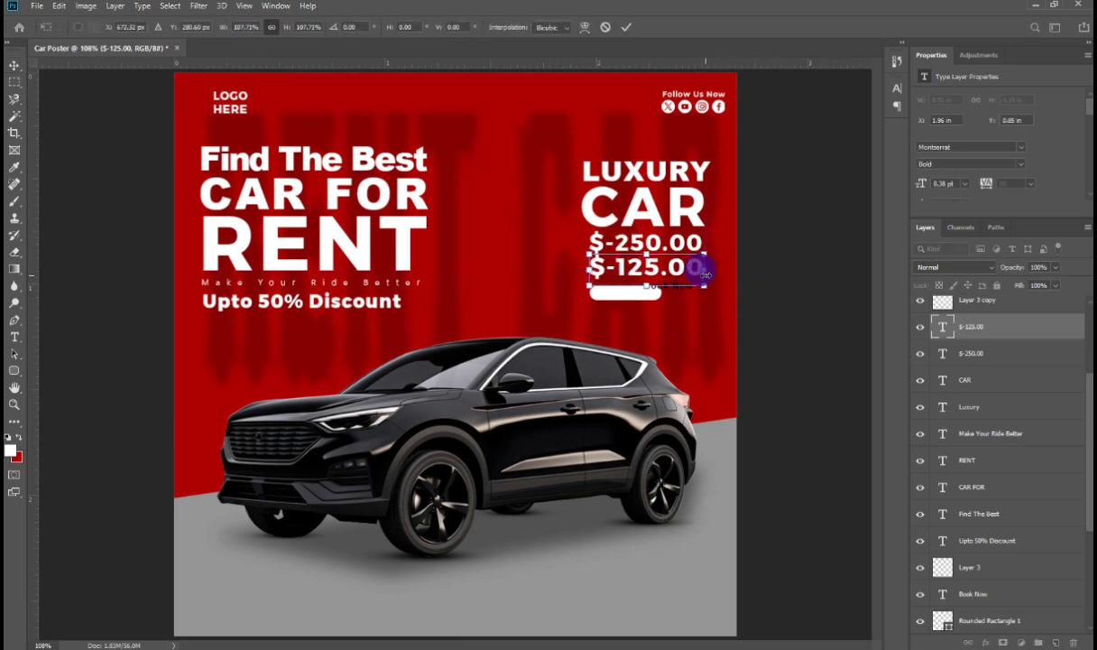
drag(698, 271, 705, 274)
key(Return)
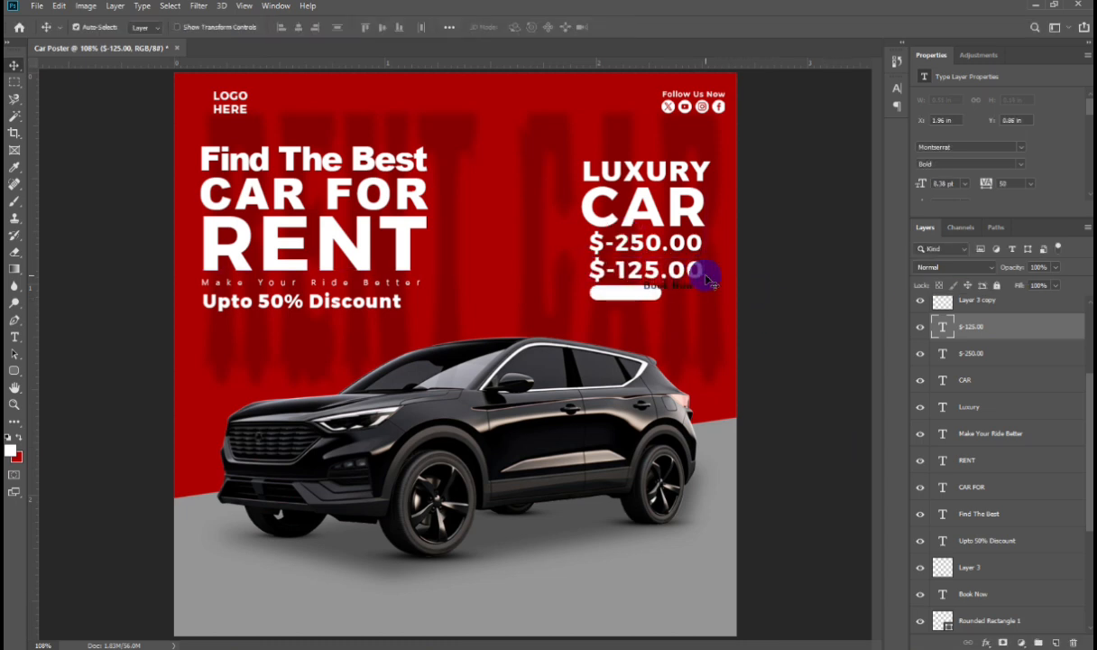
Step: Place the Book Now label on the button and enlarge both to about 137%
drag(616, 298, 693, 298)
key(ctrl+t)
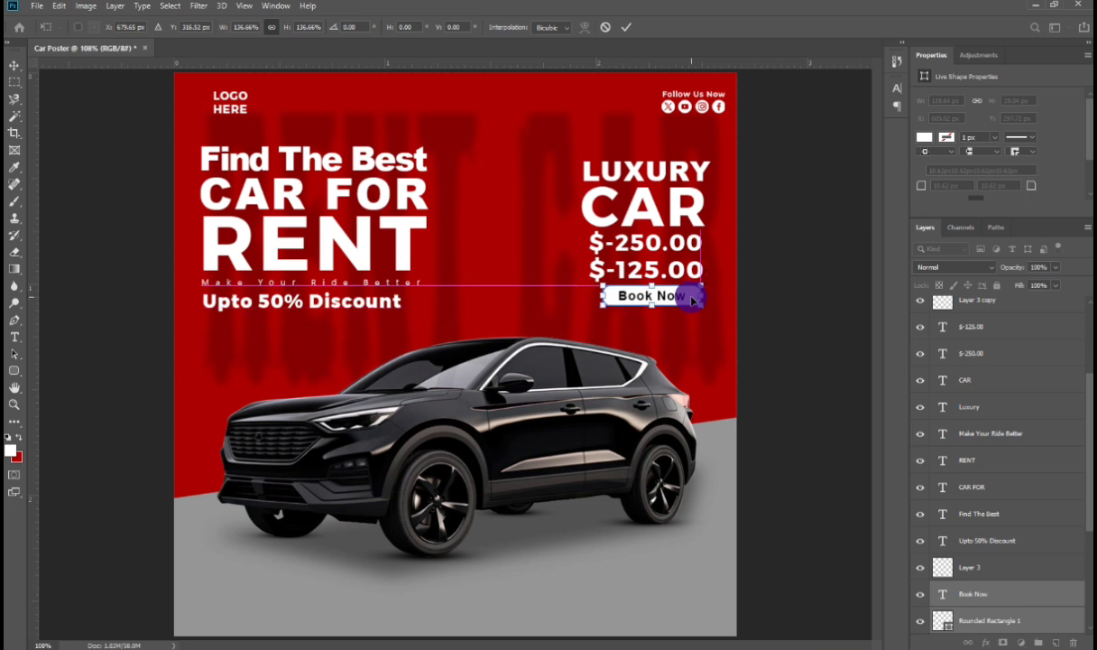
key(Return)
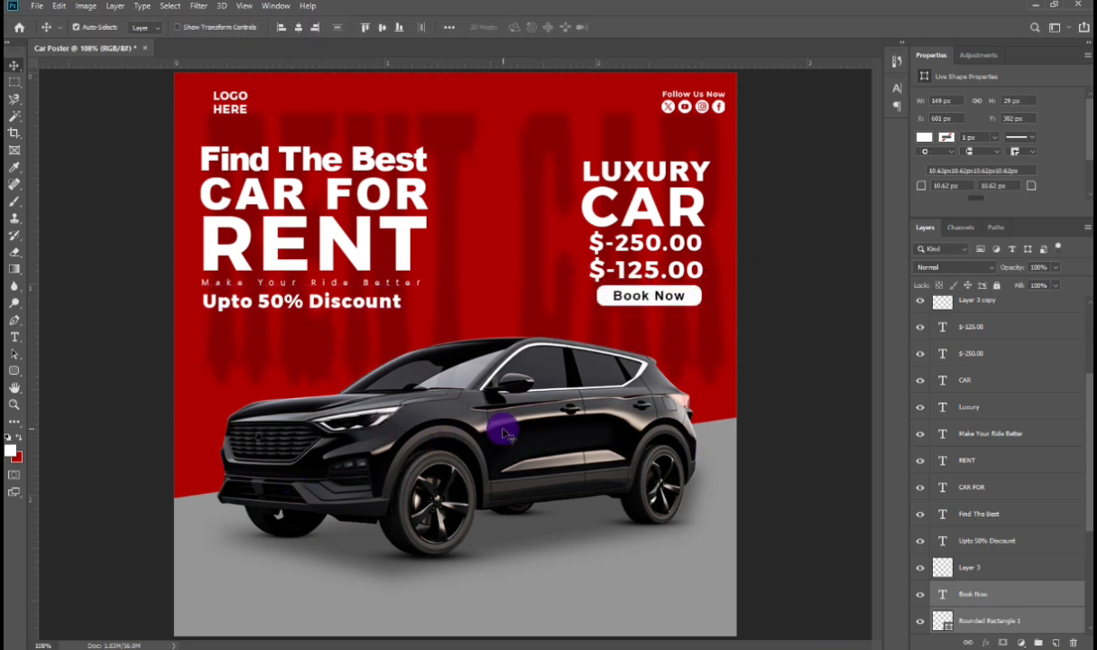
Step: Nudge the car and its shadow layers up slightly
click(477, 406)
shift+click(462, 554)
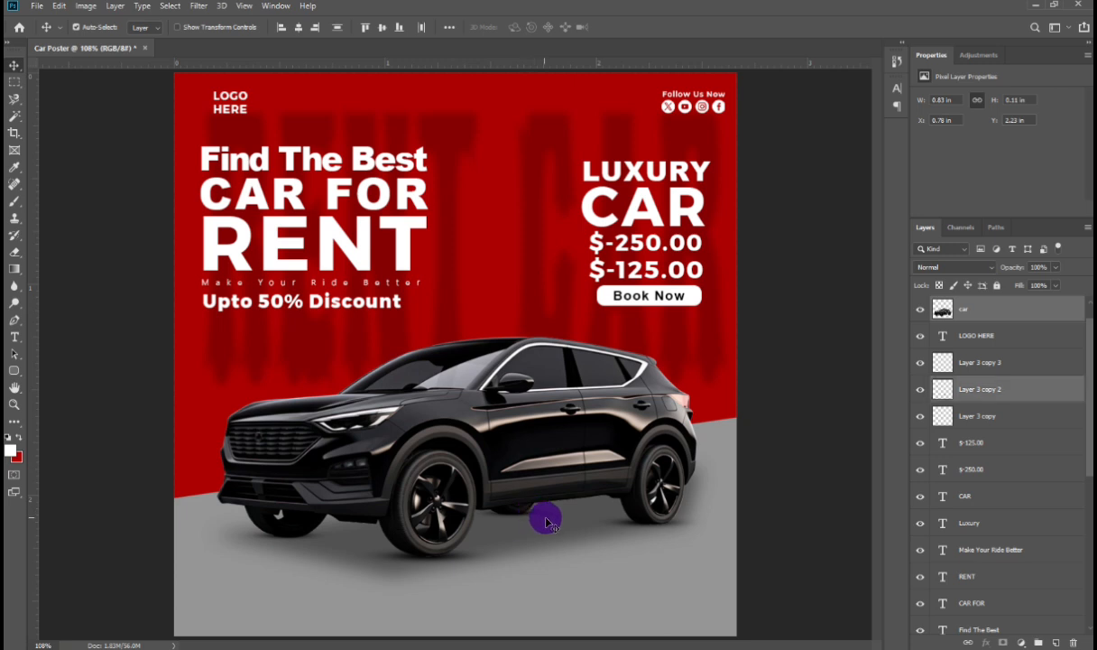
shift+click(494, 517)
shift+click(259, 514)
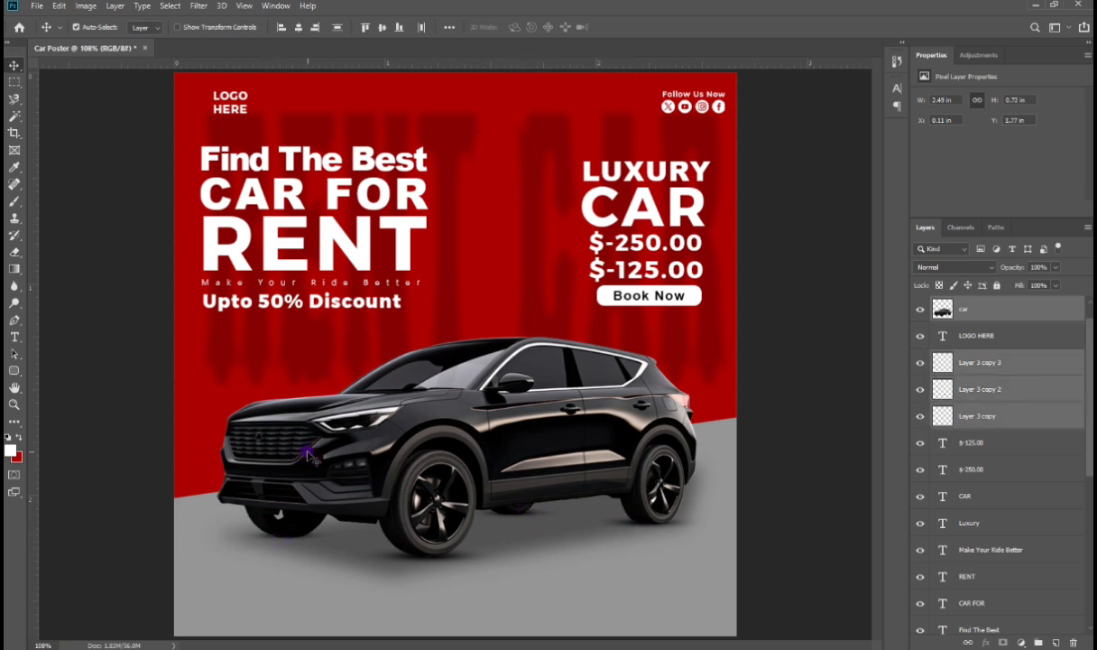
shift+click(307, 455)
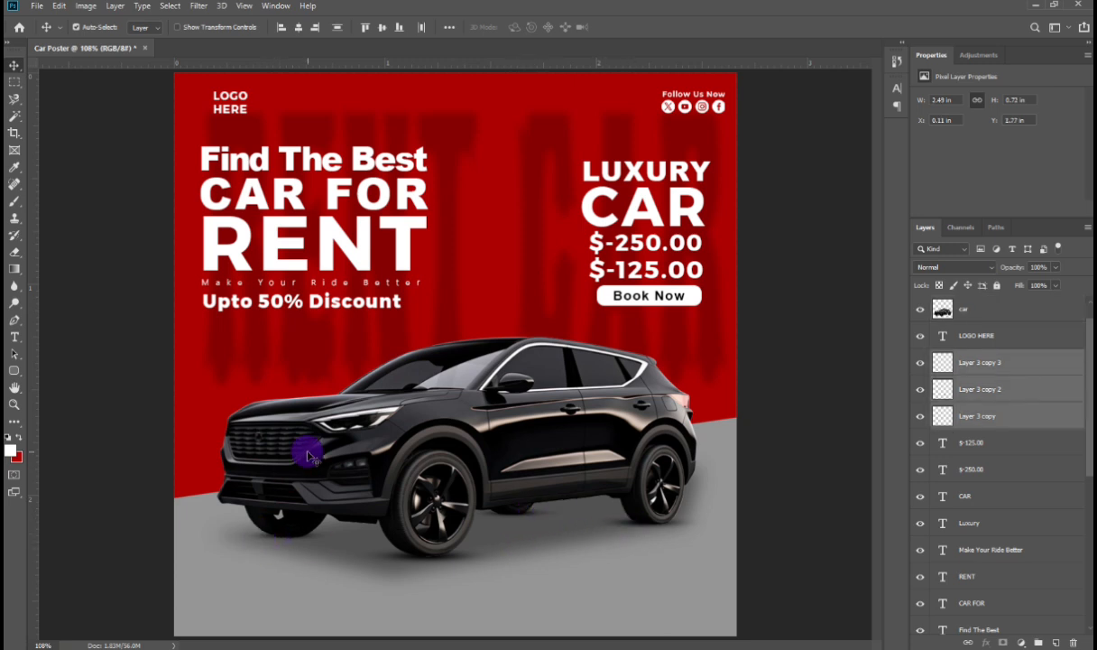
shift+click(512, 464)
key(shift+Up)
key(shift+Up)
Step: Add a placeholder paragraph text box below the car and set its font size to 2 pt
key(t)
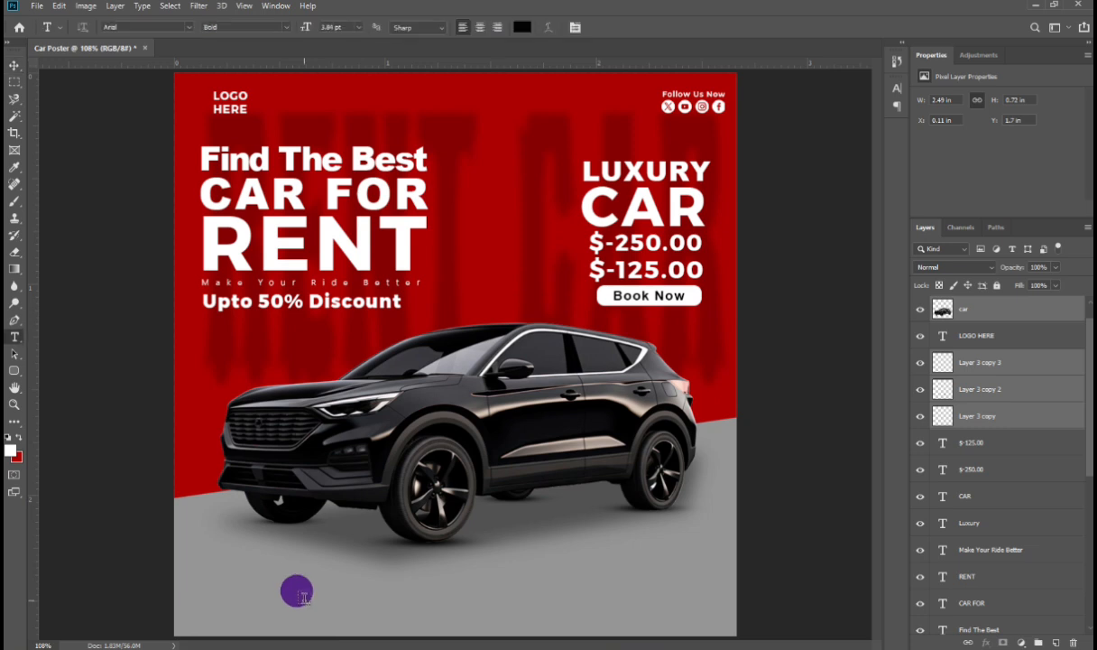
key(ctrl+minus)
drag(232, 554, 487, 599)
drag(349, 28, 224, 45)
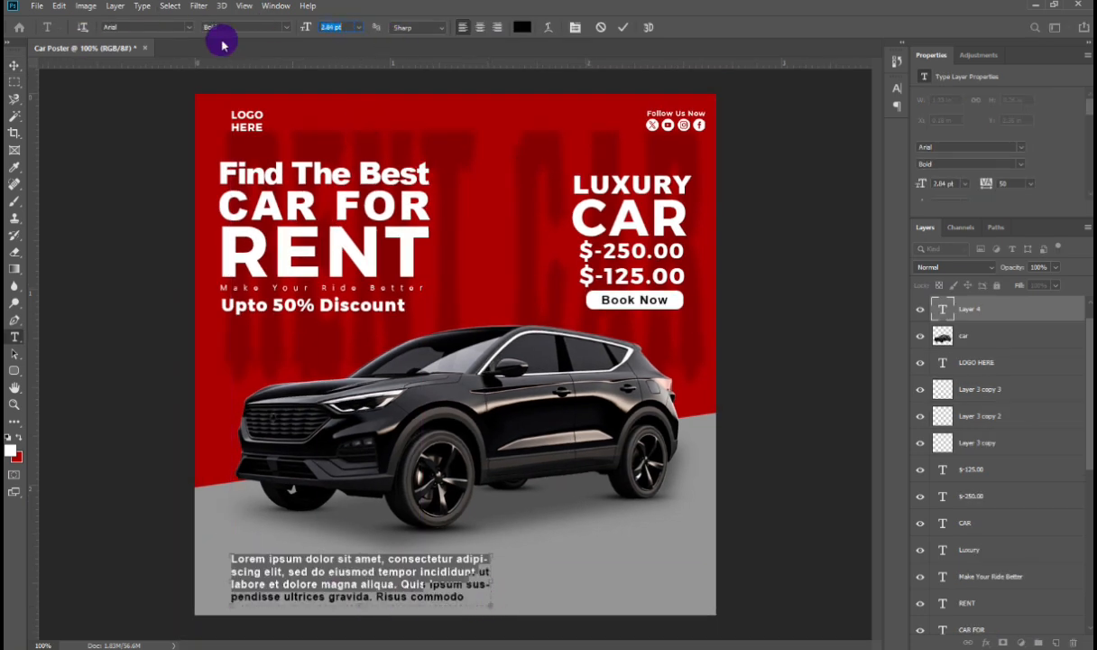
key(Down)
key(Down)
key(Down)
key(Up)
key(Up)
key(Up)
key(Down)
key(Down)
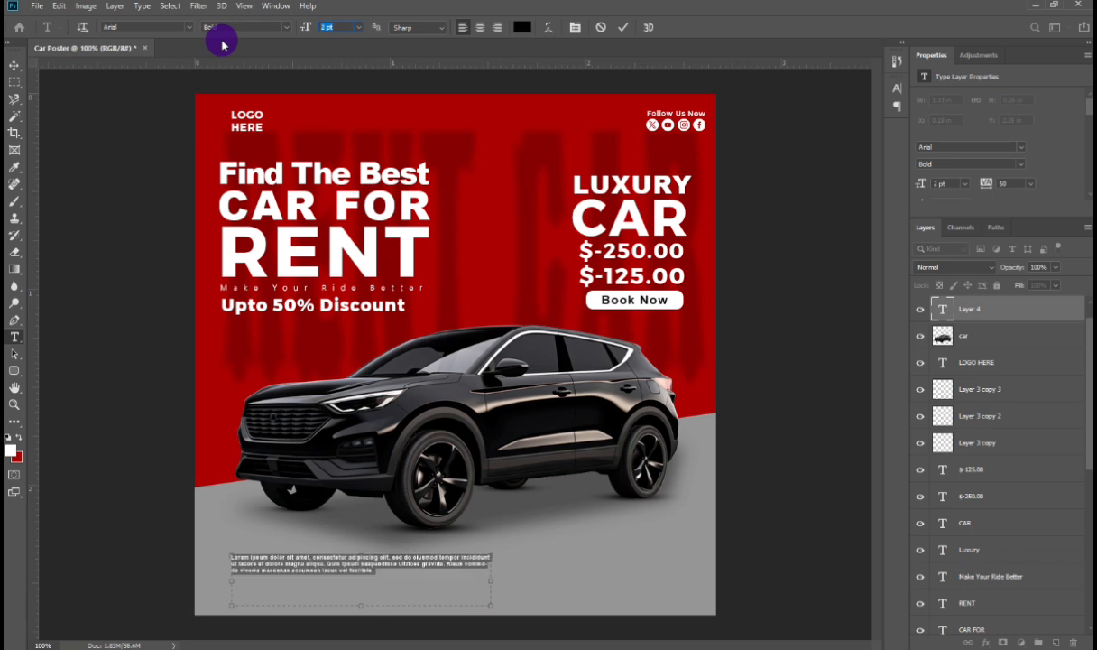
Step: Commit the placeholder paragraph and set its text colour to white
click(15, 66)
double_click(295, 563)
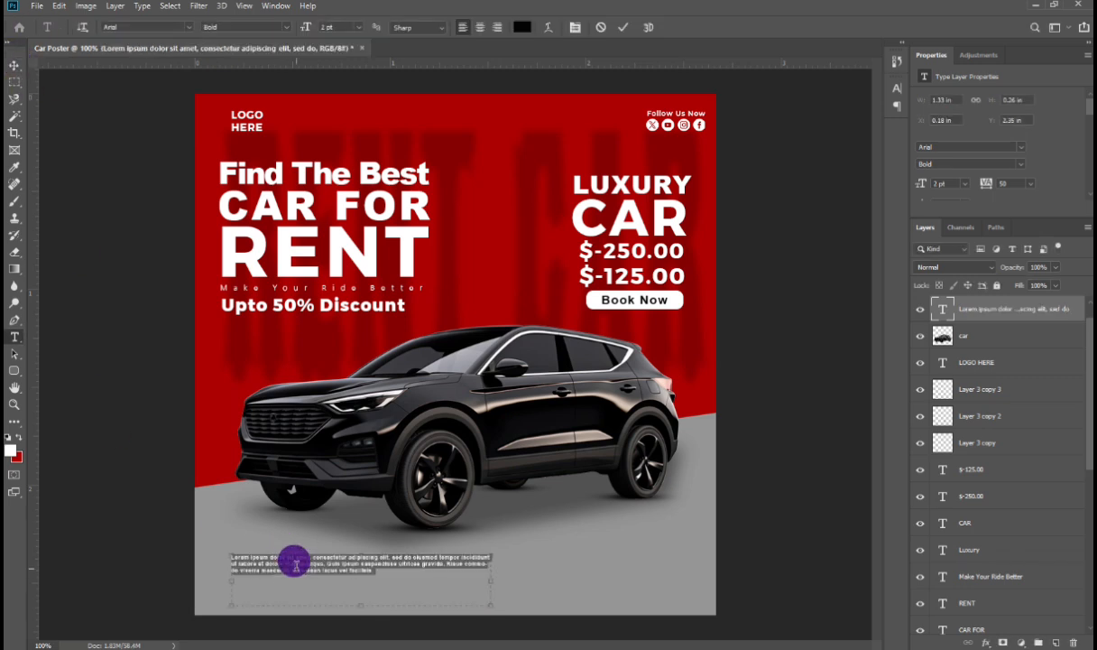
double_click(18, 436)
click(53, 477)
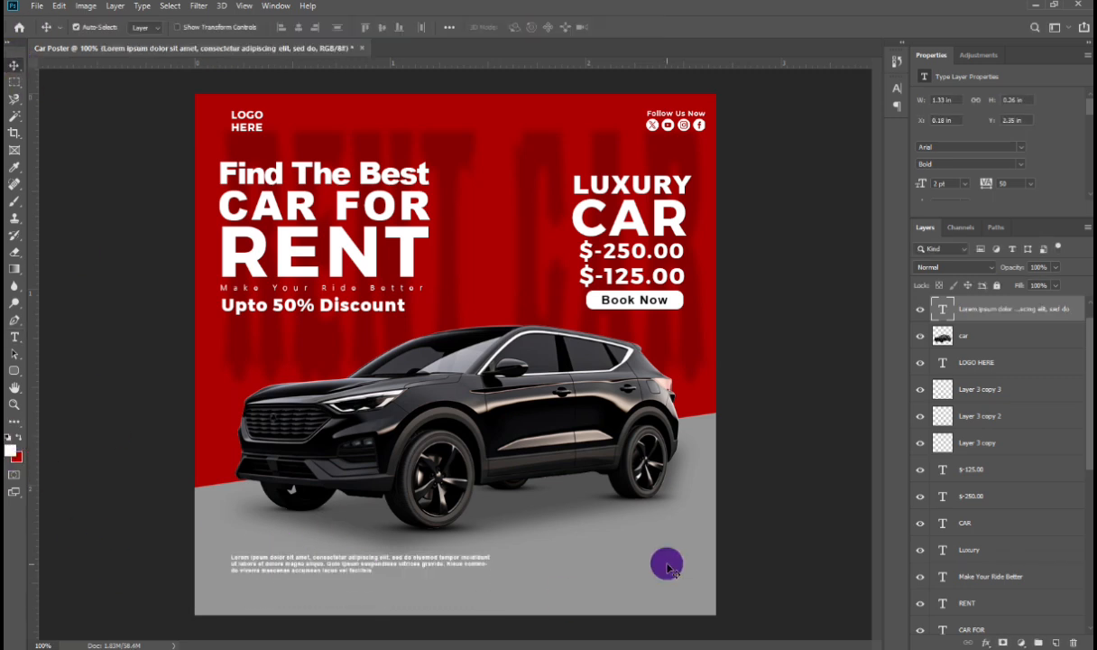
key(t)
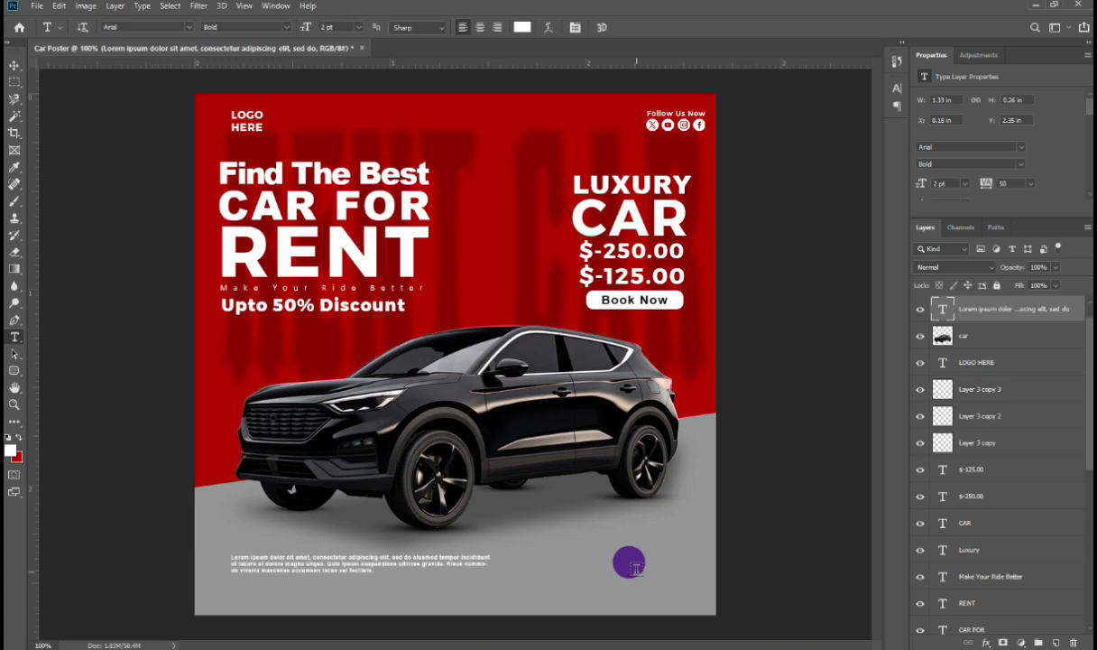
click(587, 568)
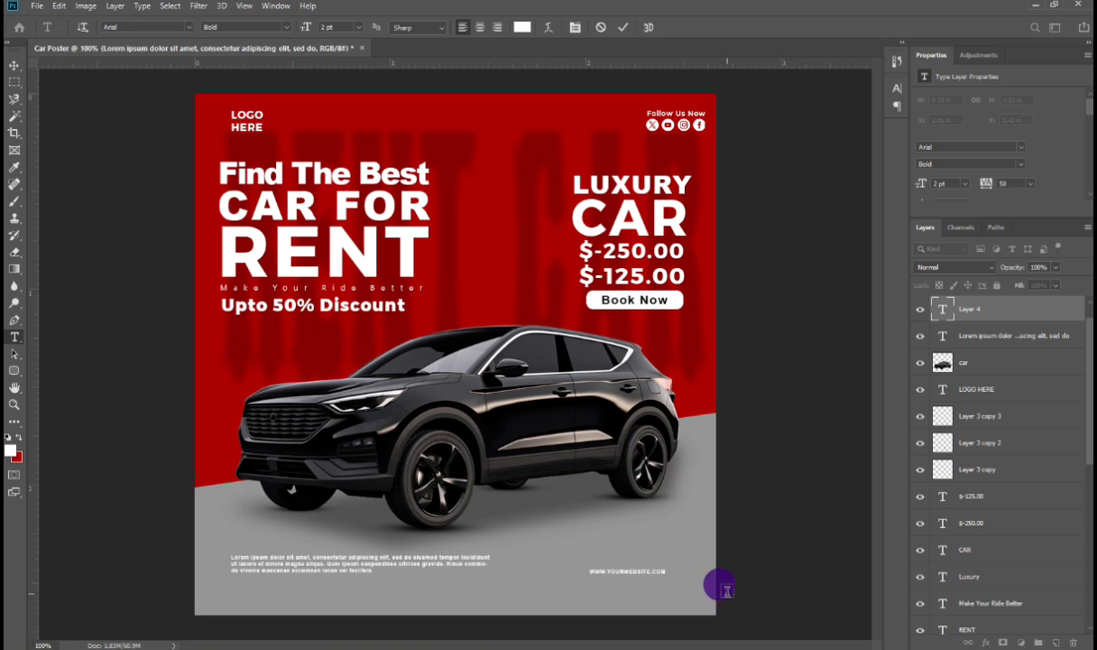
click(726, 594)
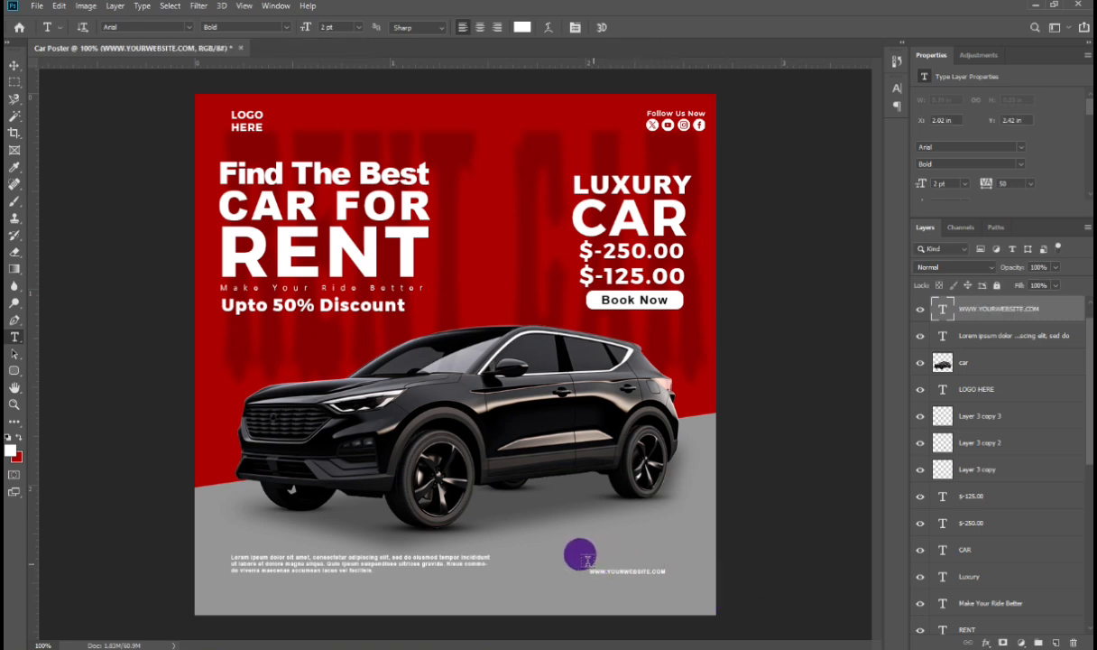
Step: Add a phone number text line above the website address and scale it up to a larger size
click(588, 560)
text(+8)
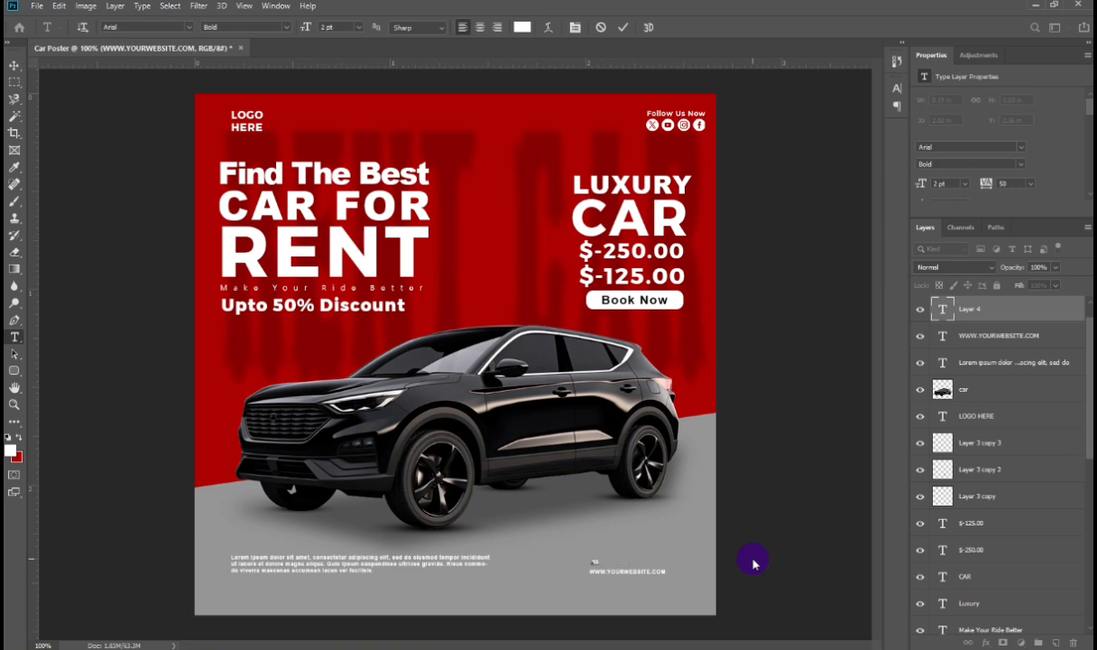
text(2-043-4145)
click(752, 559)
key(ctrl+t)
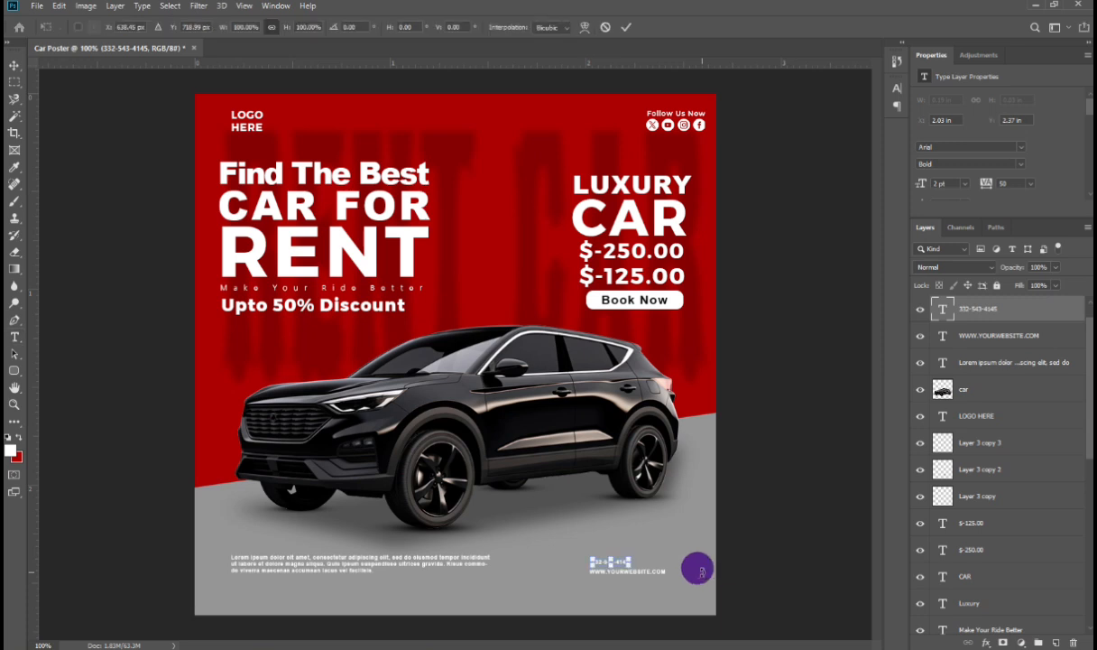
drag(630, 558, 670, 563)
key(Return)
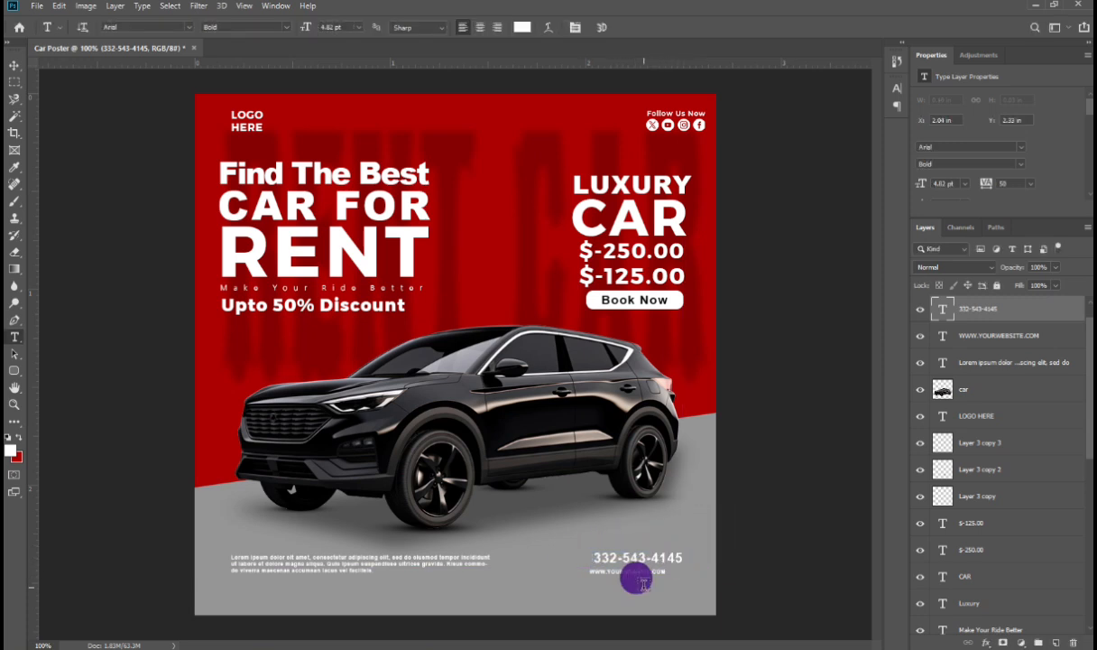
Step: Enlarge the website address text to about 141%
click(643, 577)
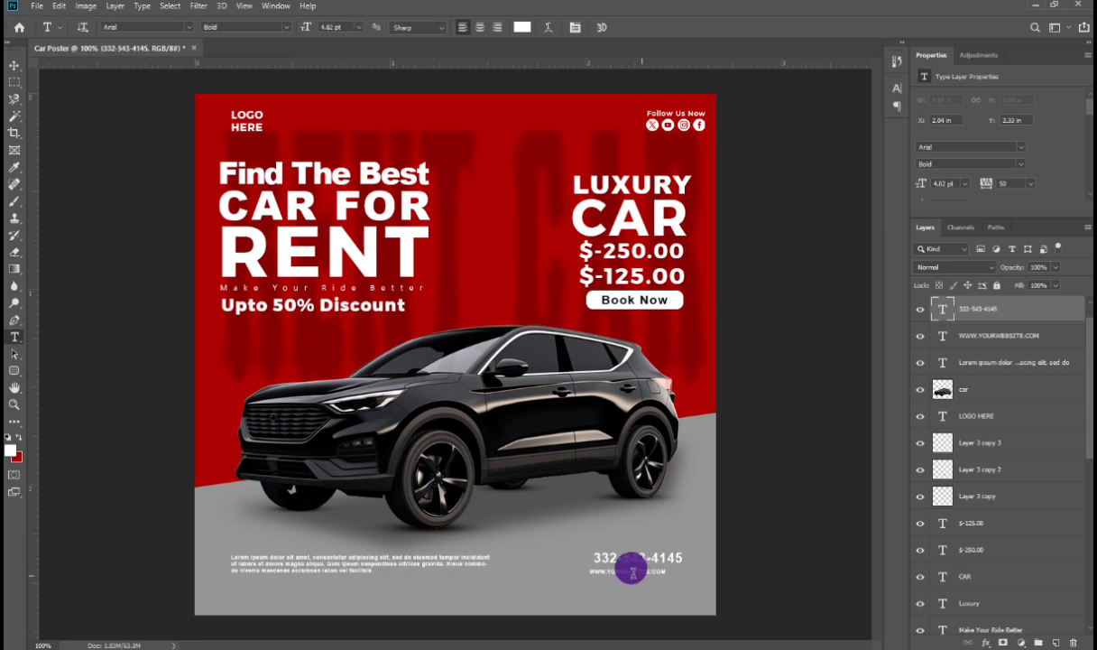
click(620, 568)
key(ctrl+t)
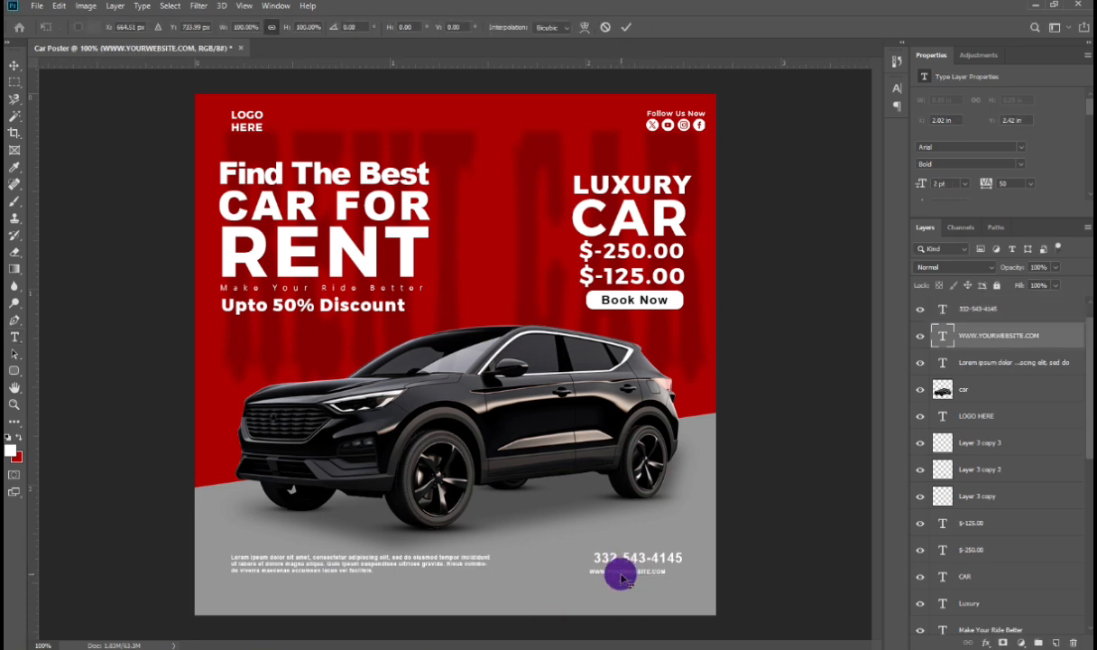
mouse_move(665, 575)
mouse_down()
mouse_move(697, 588)
mouse_move(672, 574)
mouse_up()
key(Return)
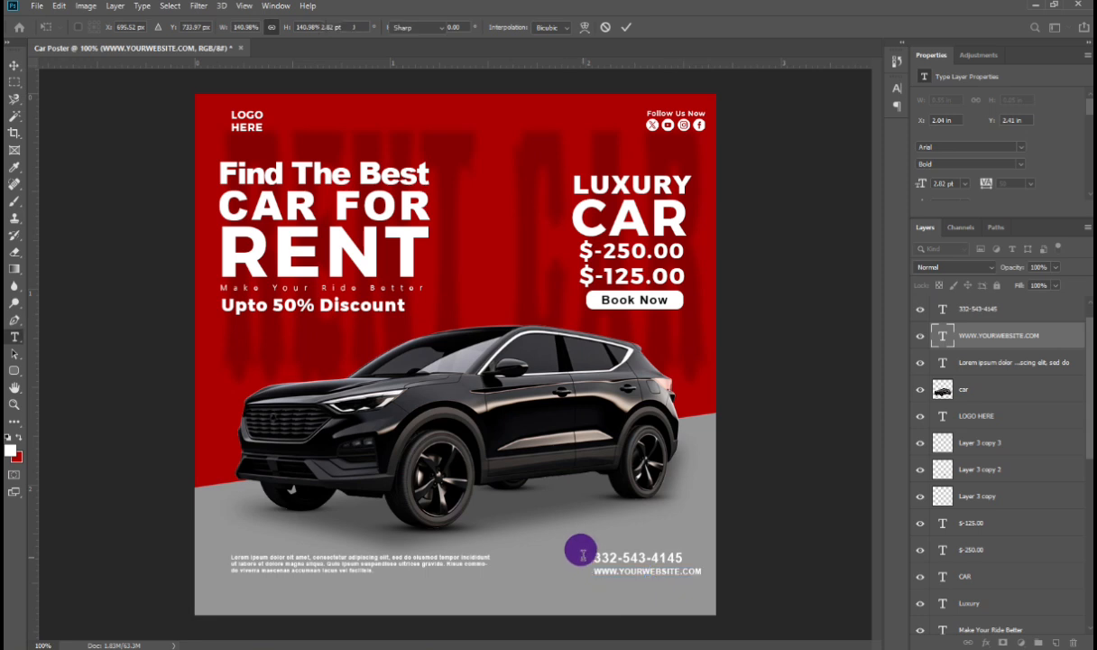
Step: Move the paragraph down slightly and nudge the phone number and website texts down together
click(15, 66)
drag(311, 563, 305, 582)
click(610, 558)
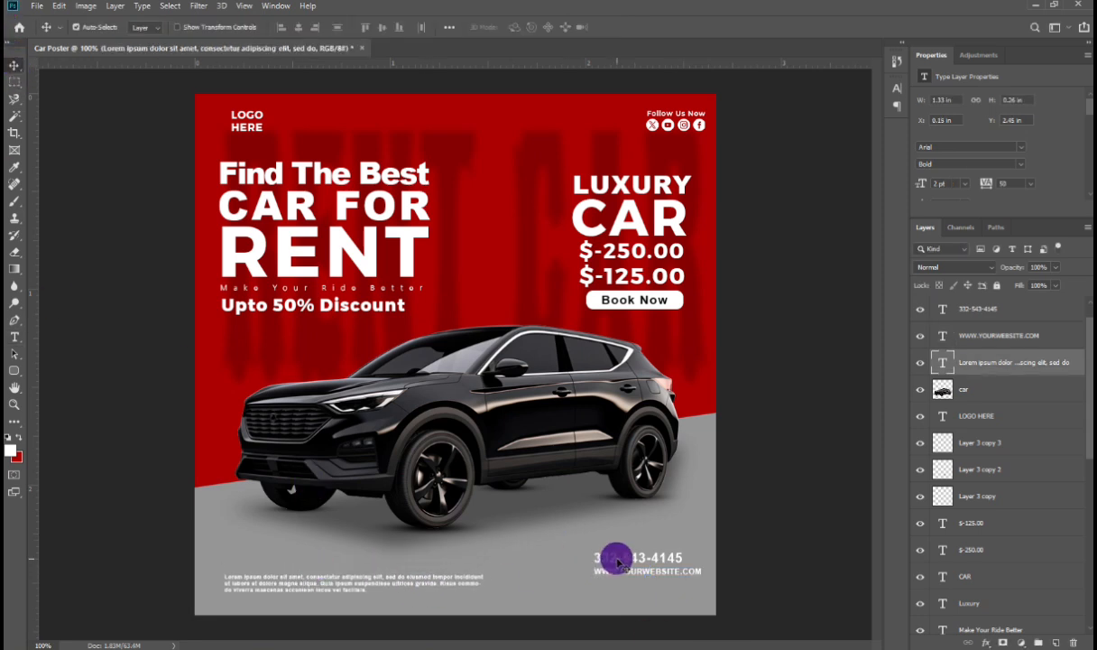
click(612, 557)
shift+click(617, 570)
key(shift+Down)
key(shift+Down)
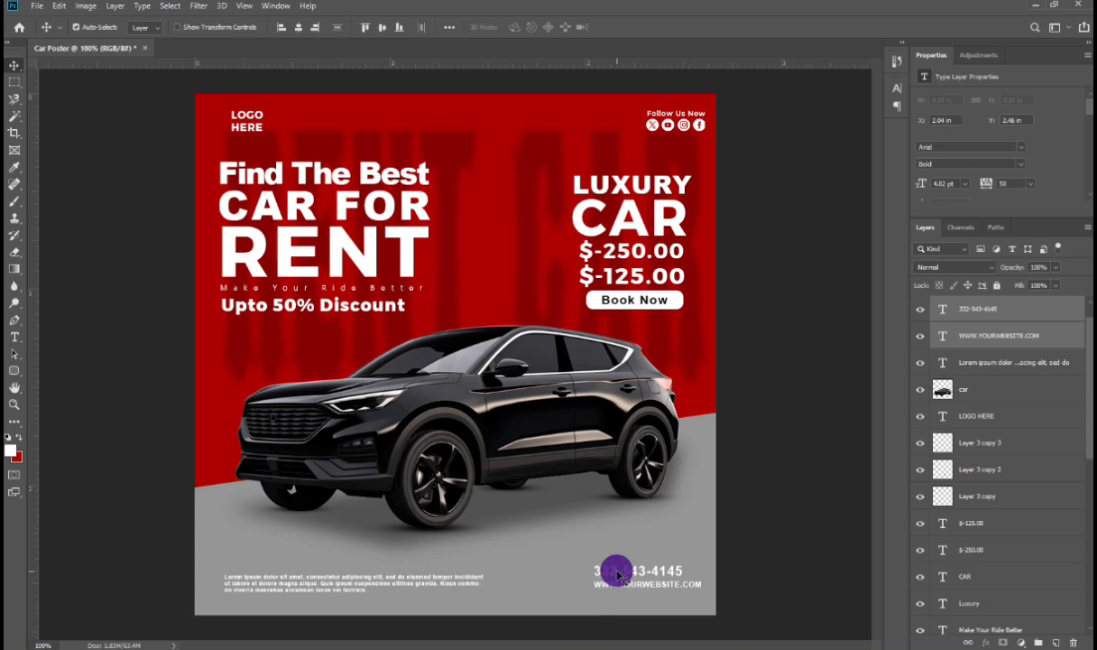
Step: Save the document as Car Poster.psd
key(ctrl+0)
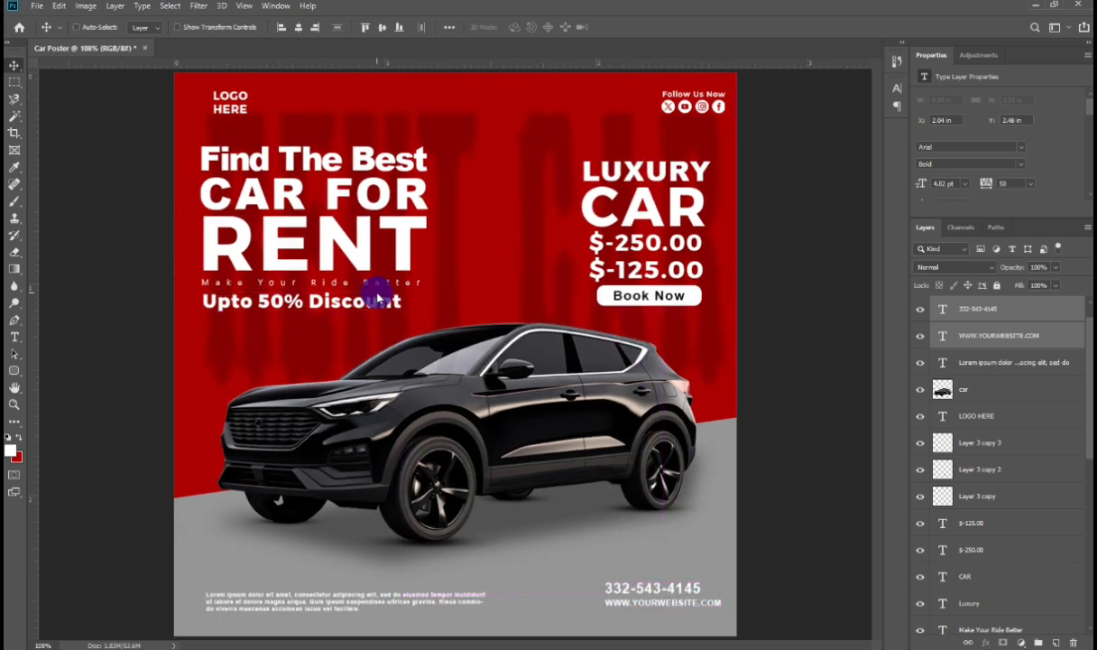
key(ctrl+shift+s)
key(Return)
key(Return)
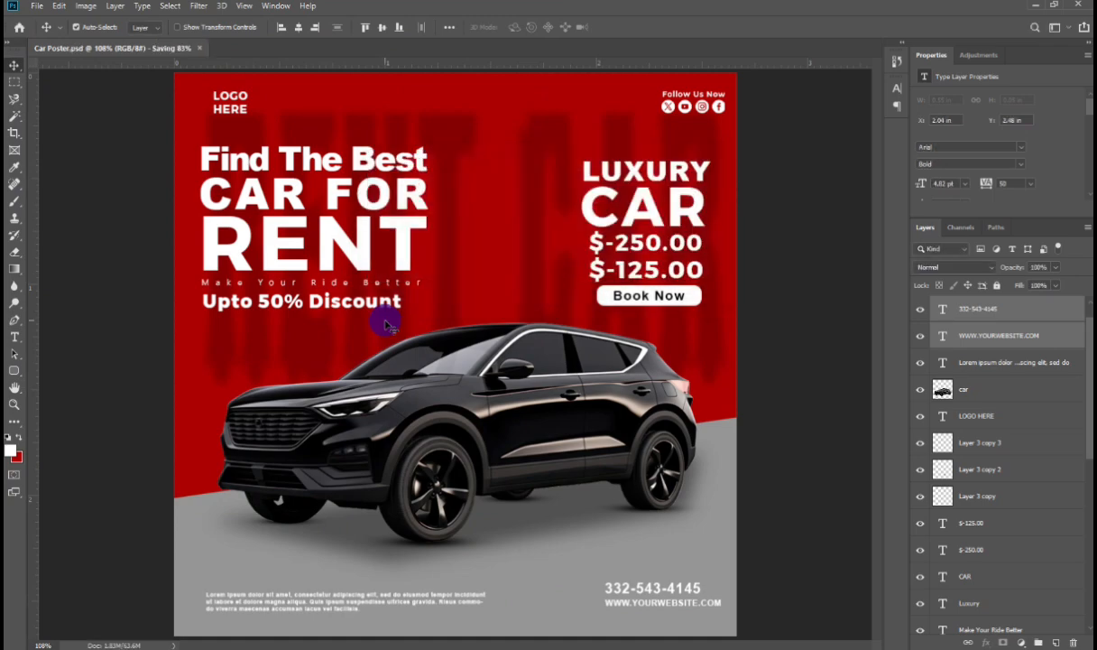